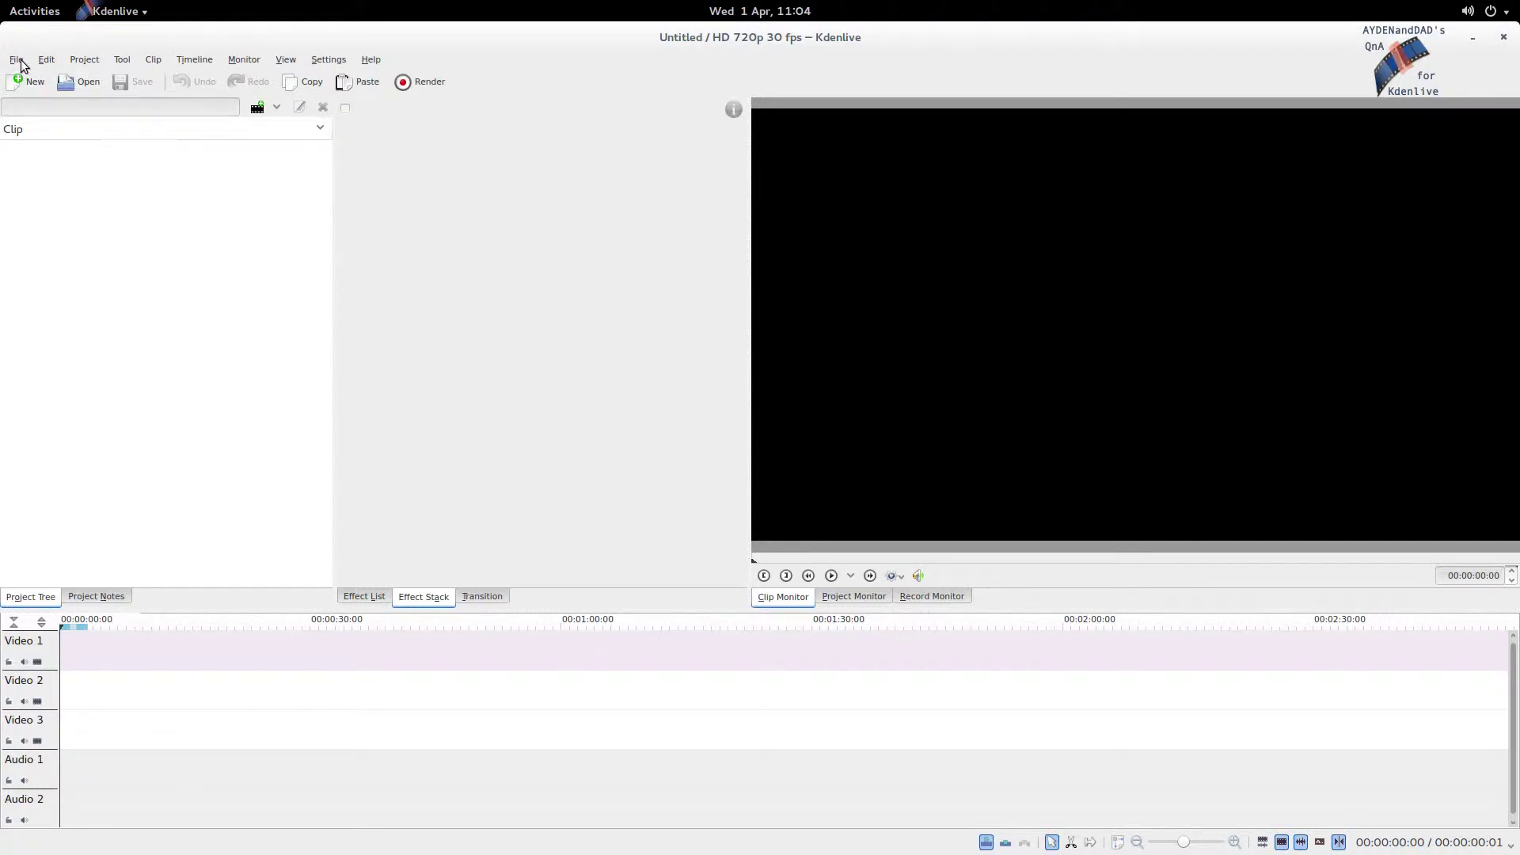
Load Demo8_PlayWithGavin.kdenlive from the File menu's recent projects list.
{"action": "left_click", "coordinate": [16, 60]}
{"action": "mouse_move", "coordinate": [81, 126]}
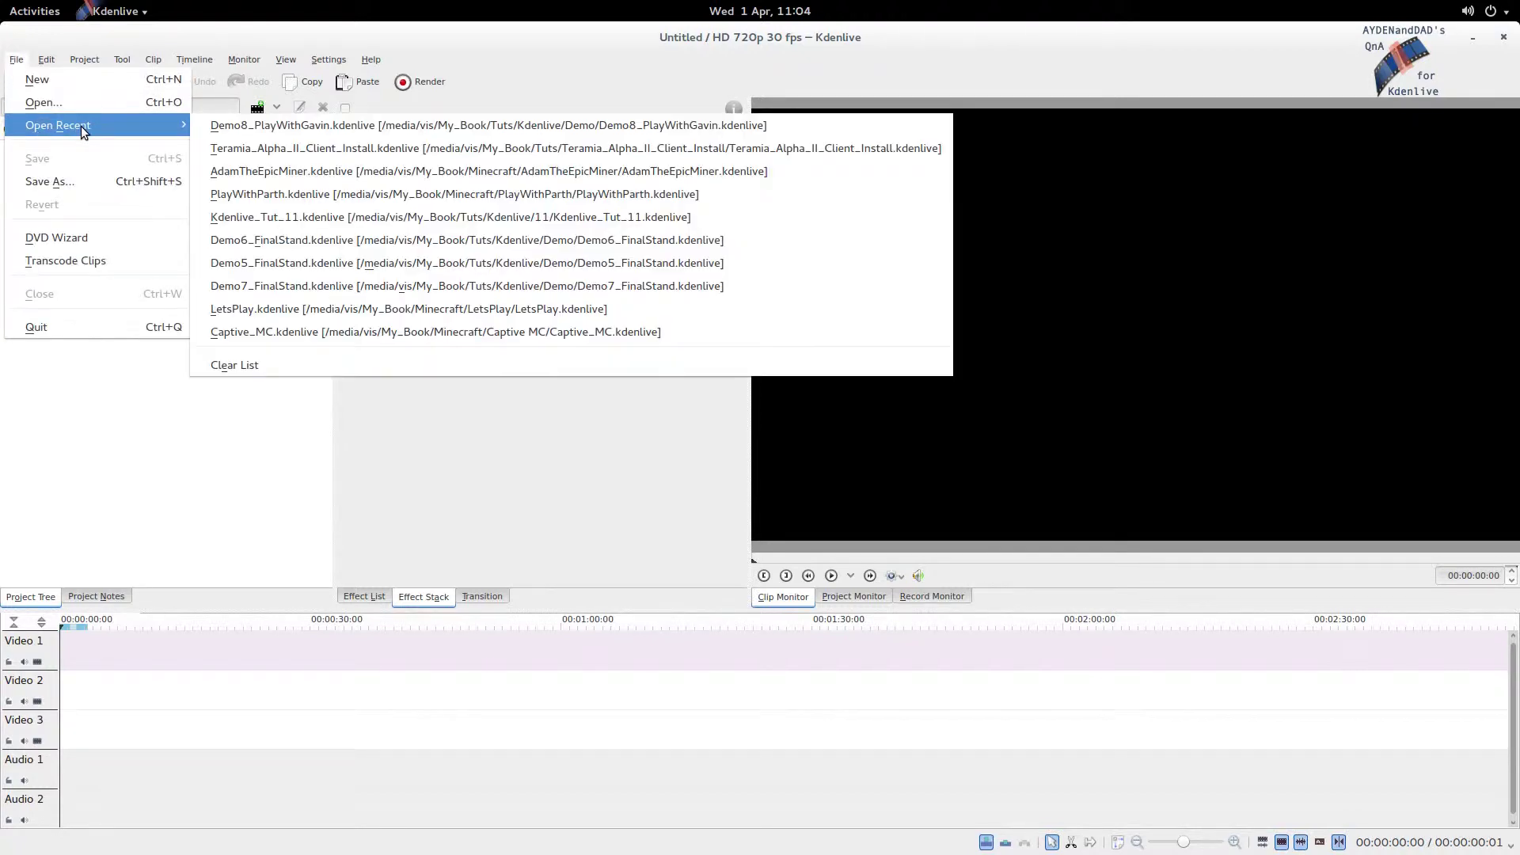
{"action": "left_click", "coordinate": [251, 127]}
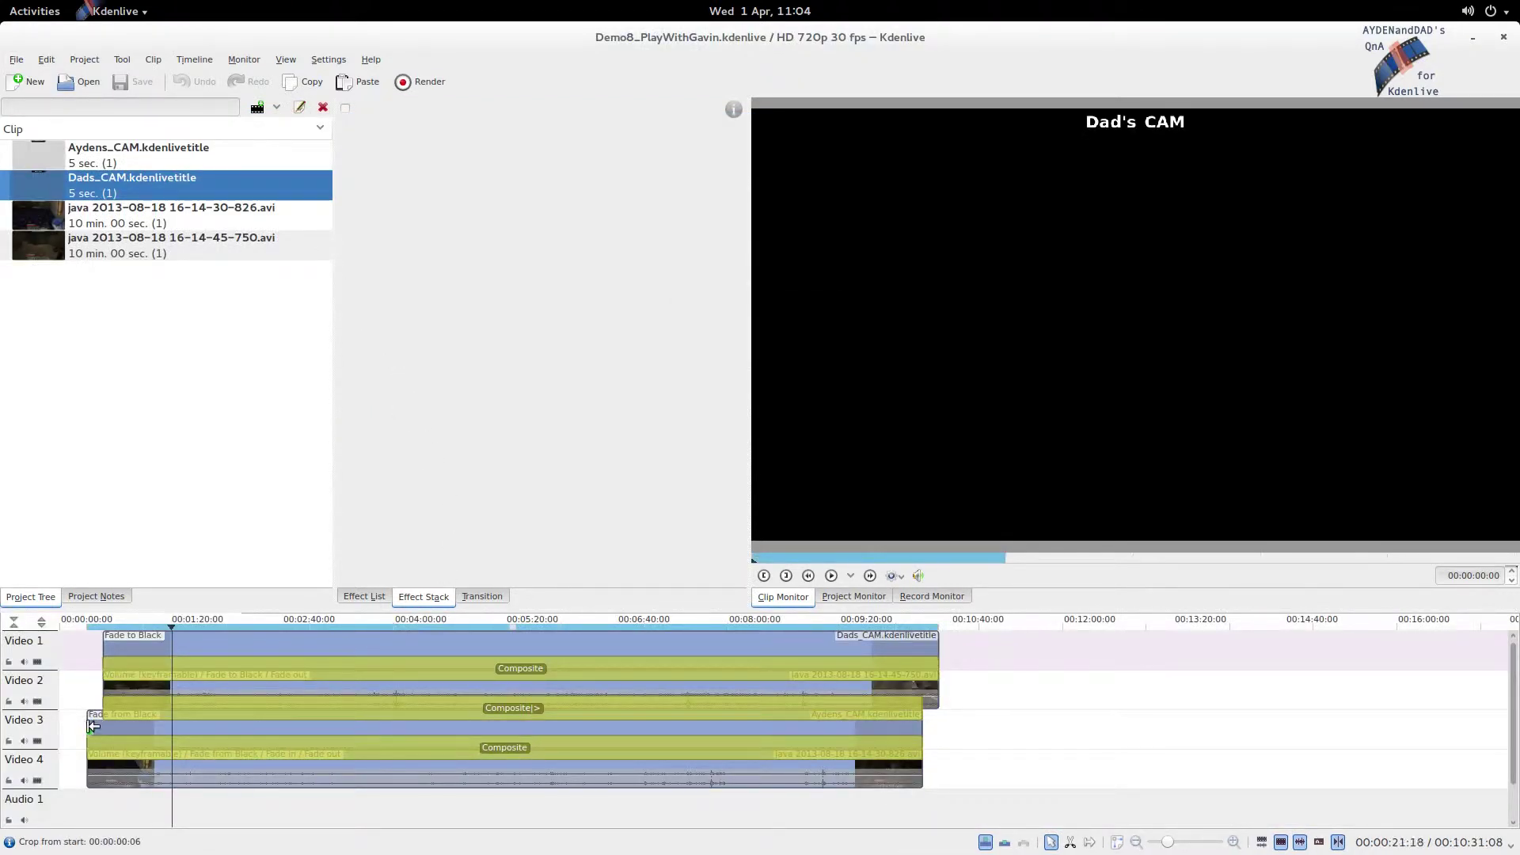
Trim the Video 3 clip's start slightly, then delete the Dads_CAM title clip and its Composite transition.
{"action": "left_click_drag", "start_coordinate": [93, 726], "coordinate": [103, 761]}
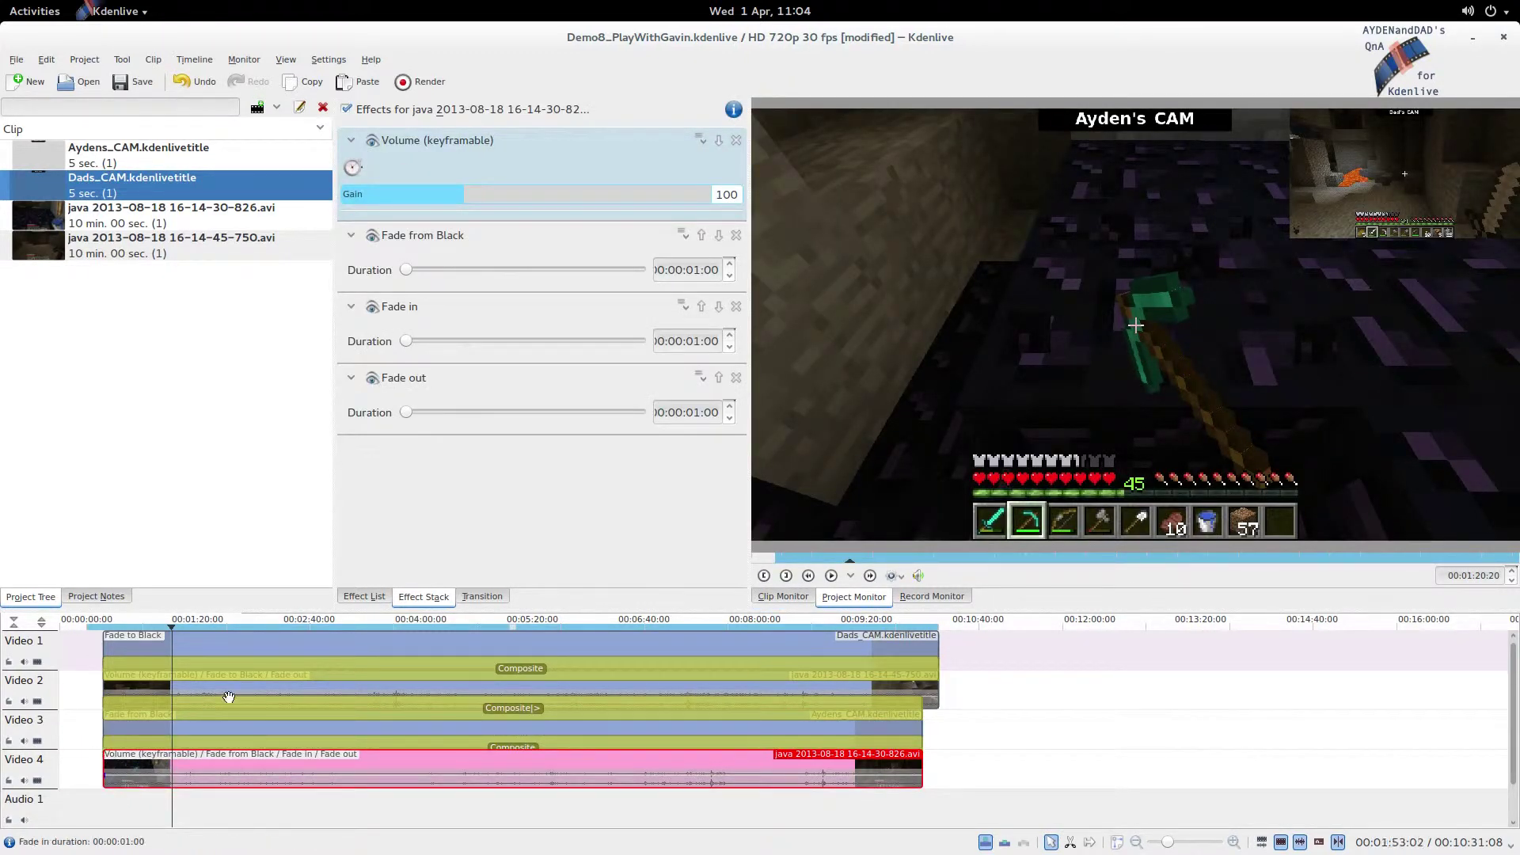
{"action": "left_click", "coordinate": [284, 638]}
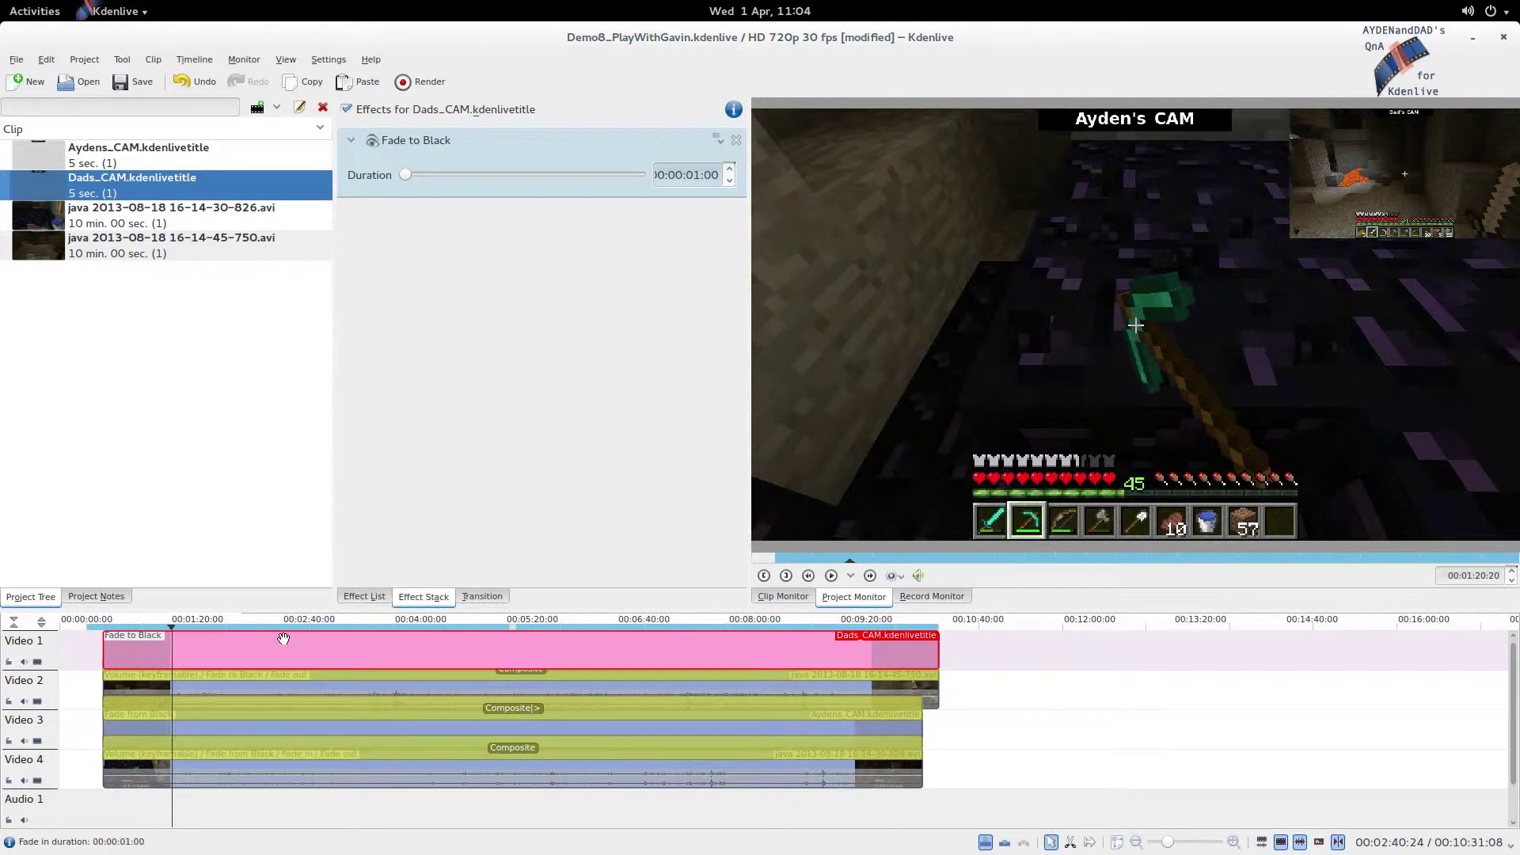
{"action": "key", "text": "Delete"}
{"action": "left_click", "coordinate": [282, 670]}
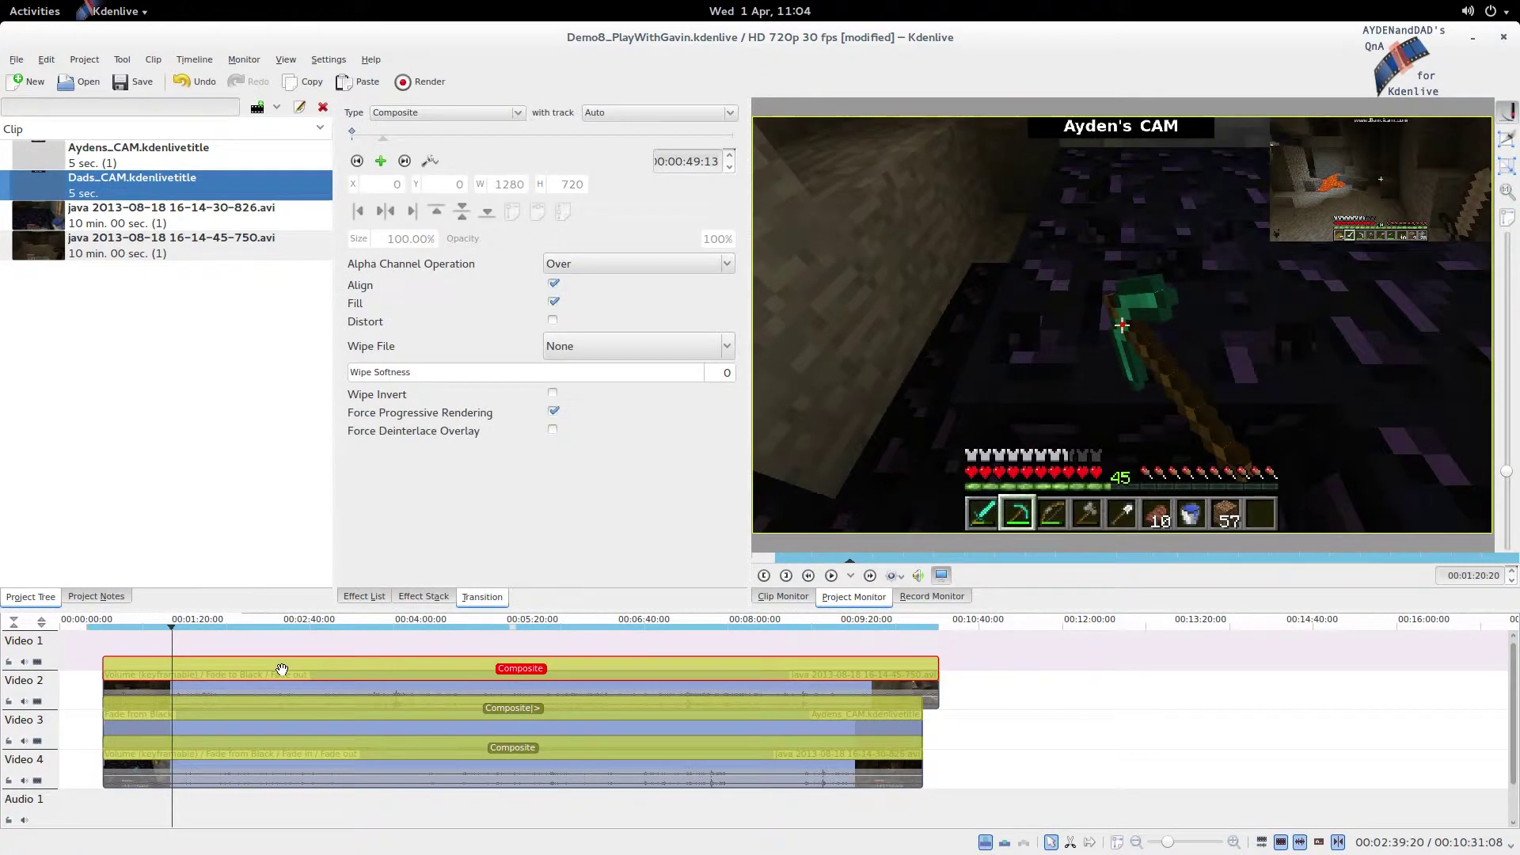
{"action": "key", "text": "Delete"}
Delete the Aydens_CAM title clip on Video 3 and the Composite transition below it.
{"action": "left_click", "coordinate": [257, 733]}
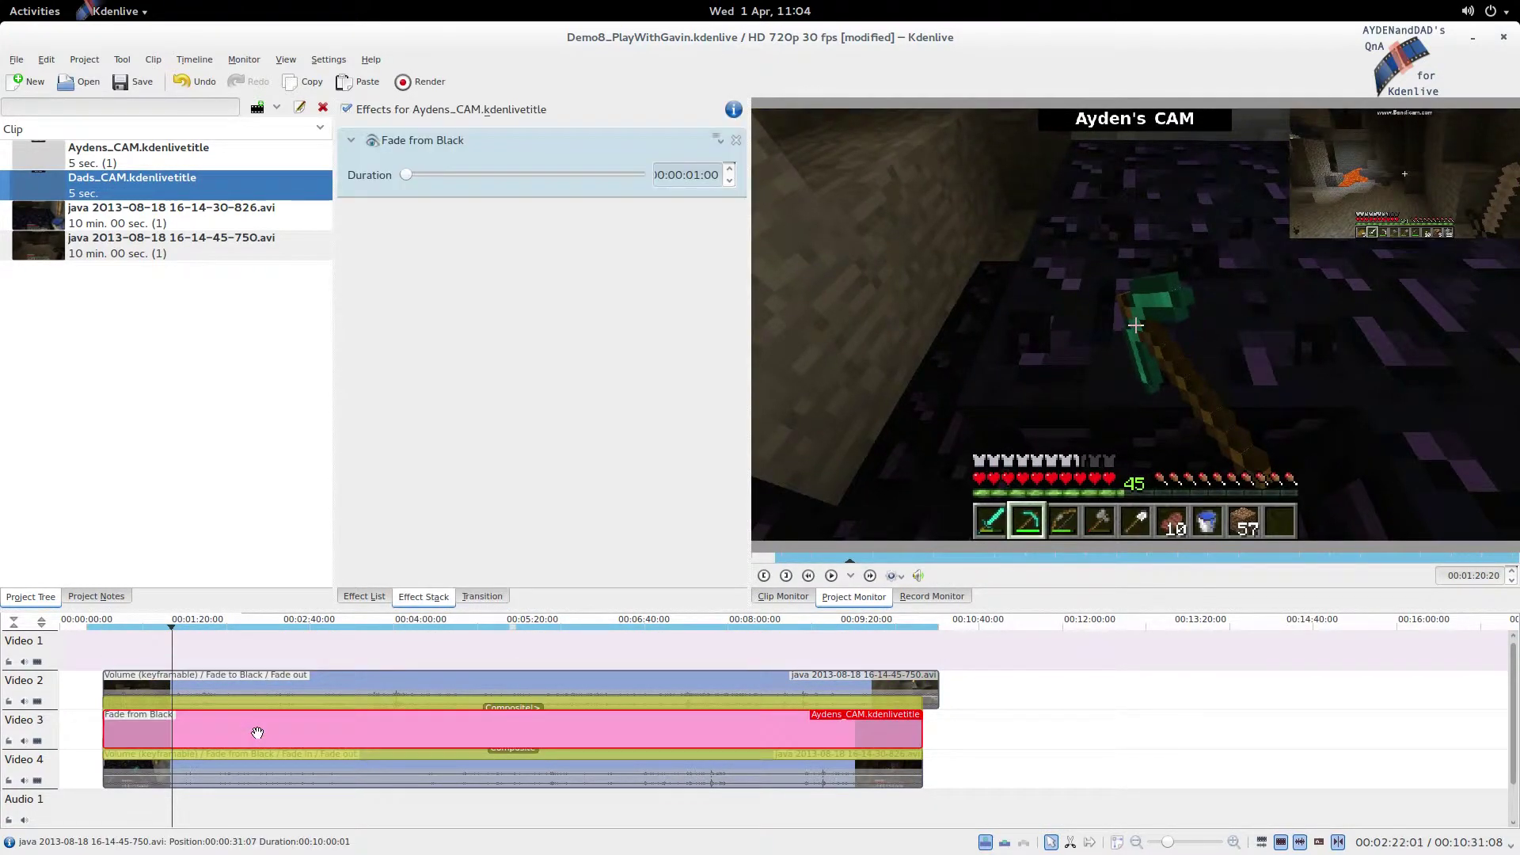
{"action": "key", "text": "Delete"}
{"action": "left_click", "coordinate": [262, 747]}
{"action": "key", "text": "Delete"}
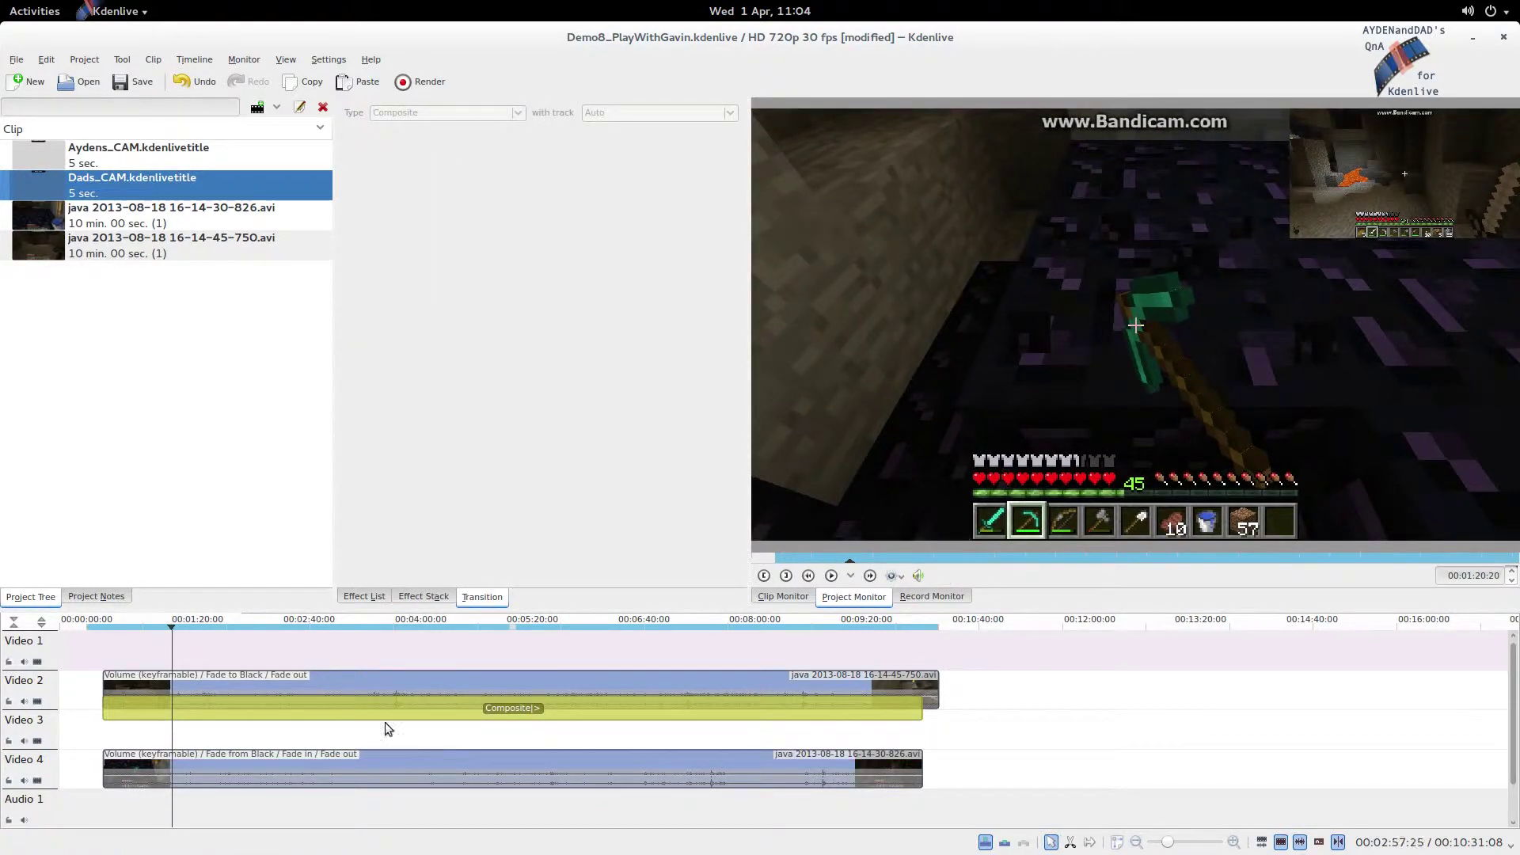
Trim the Video 2 clip's end slightly and shorten the Composite to about 49 seconds at the start.
{"action": "left_click_drag", "start_coordinate": [931, 683], "coordinate": [922, 683]}
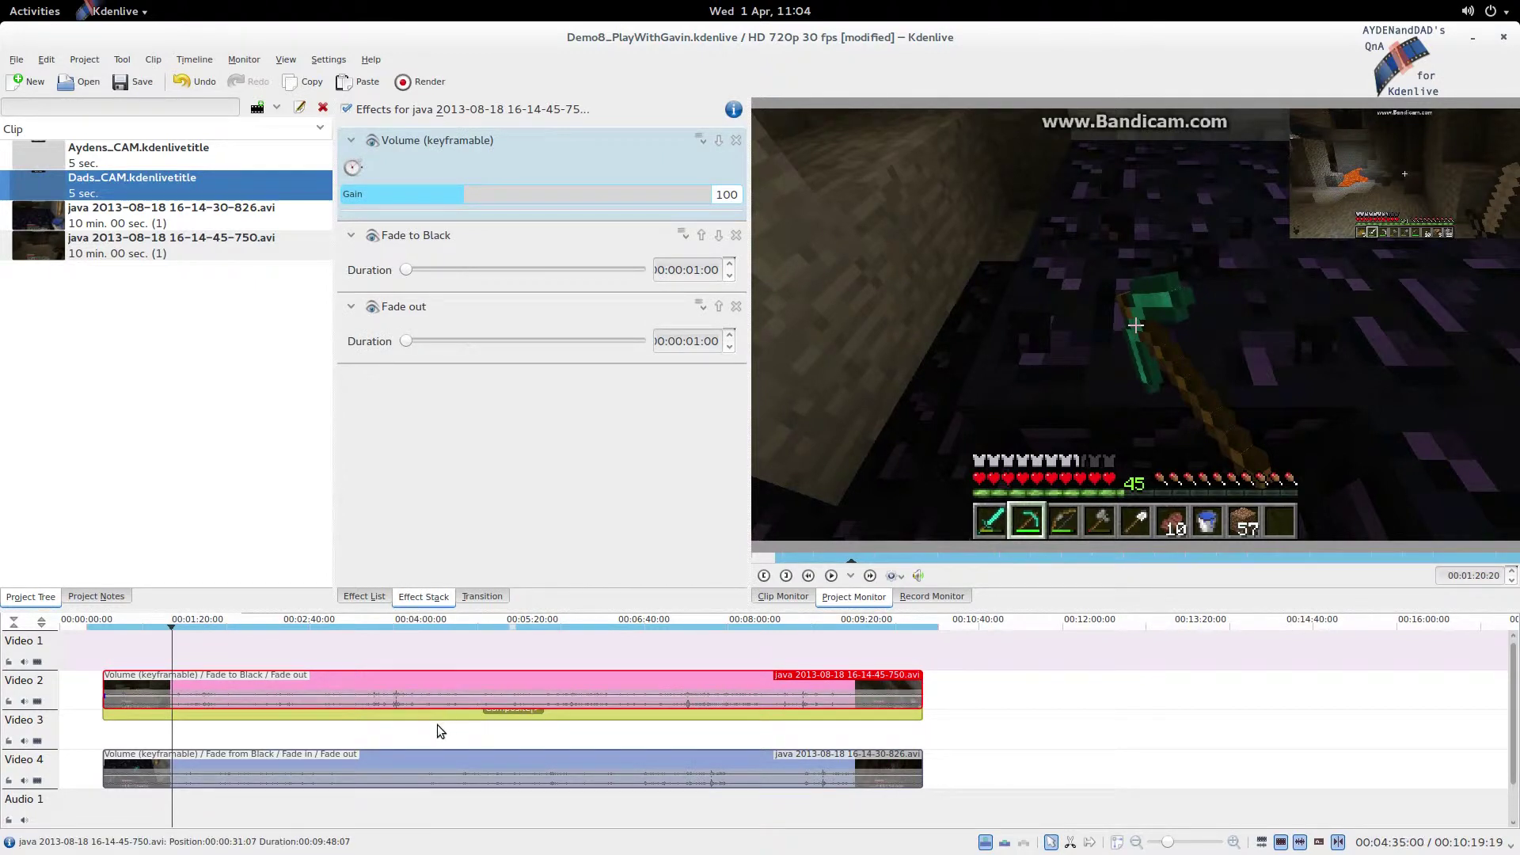
{"action": "left_click", "coordinate": [586, 713]}
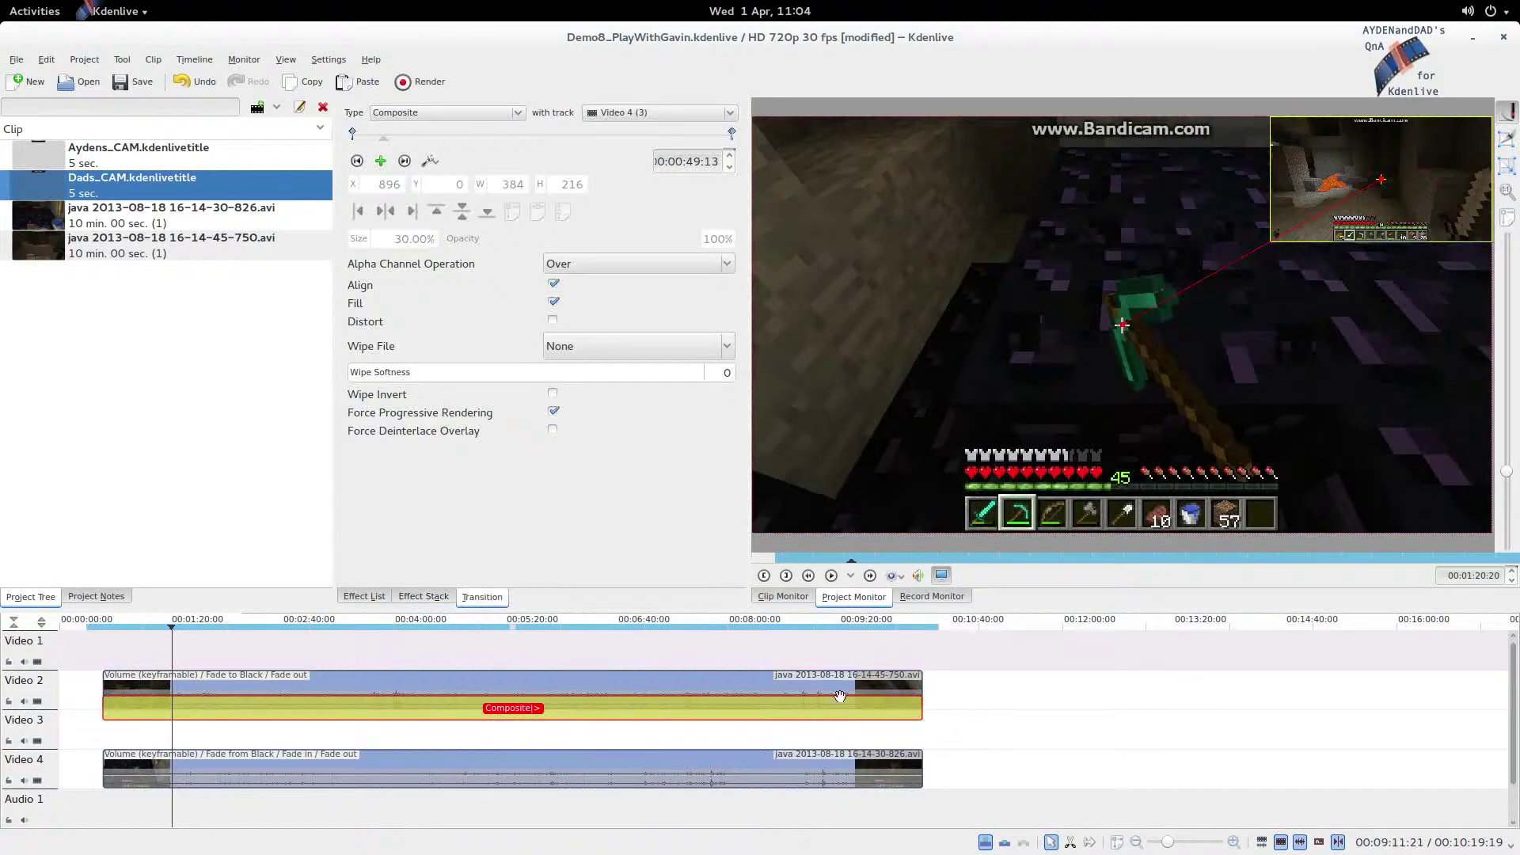
{"action": "left_click_drag", "start_coordinate": [921, 708], "coordinate": [166, 707]}
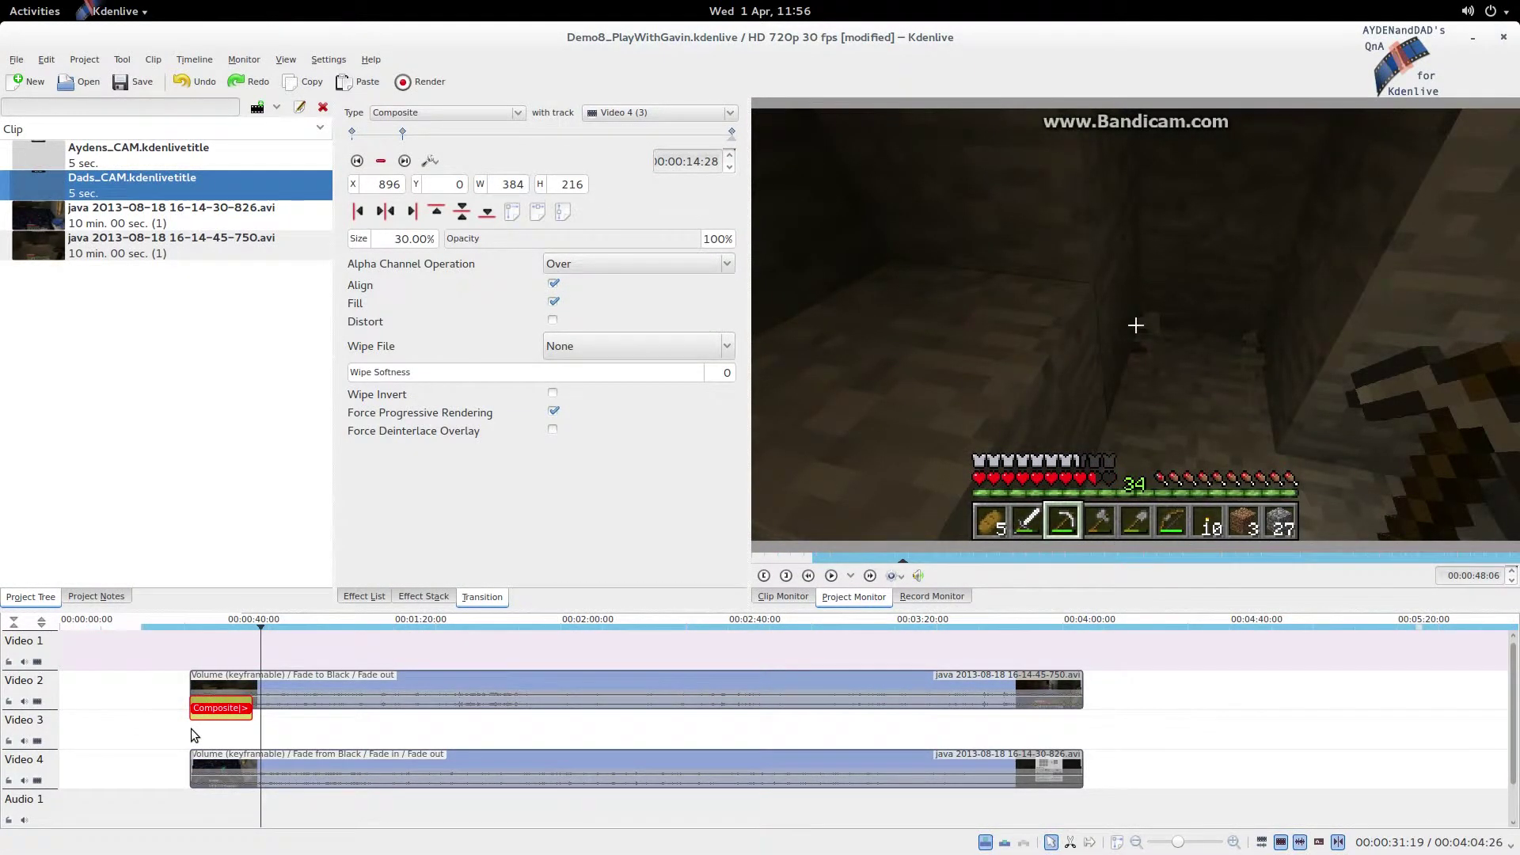
Copy the Composite transition, paste it on Video 3, and place it right after the original.
{"action": "right_click", "coordinate": [229, 707]}
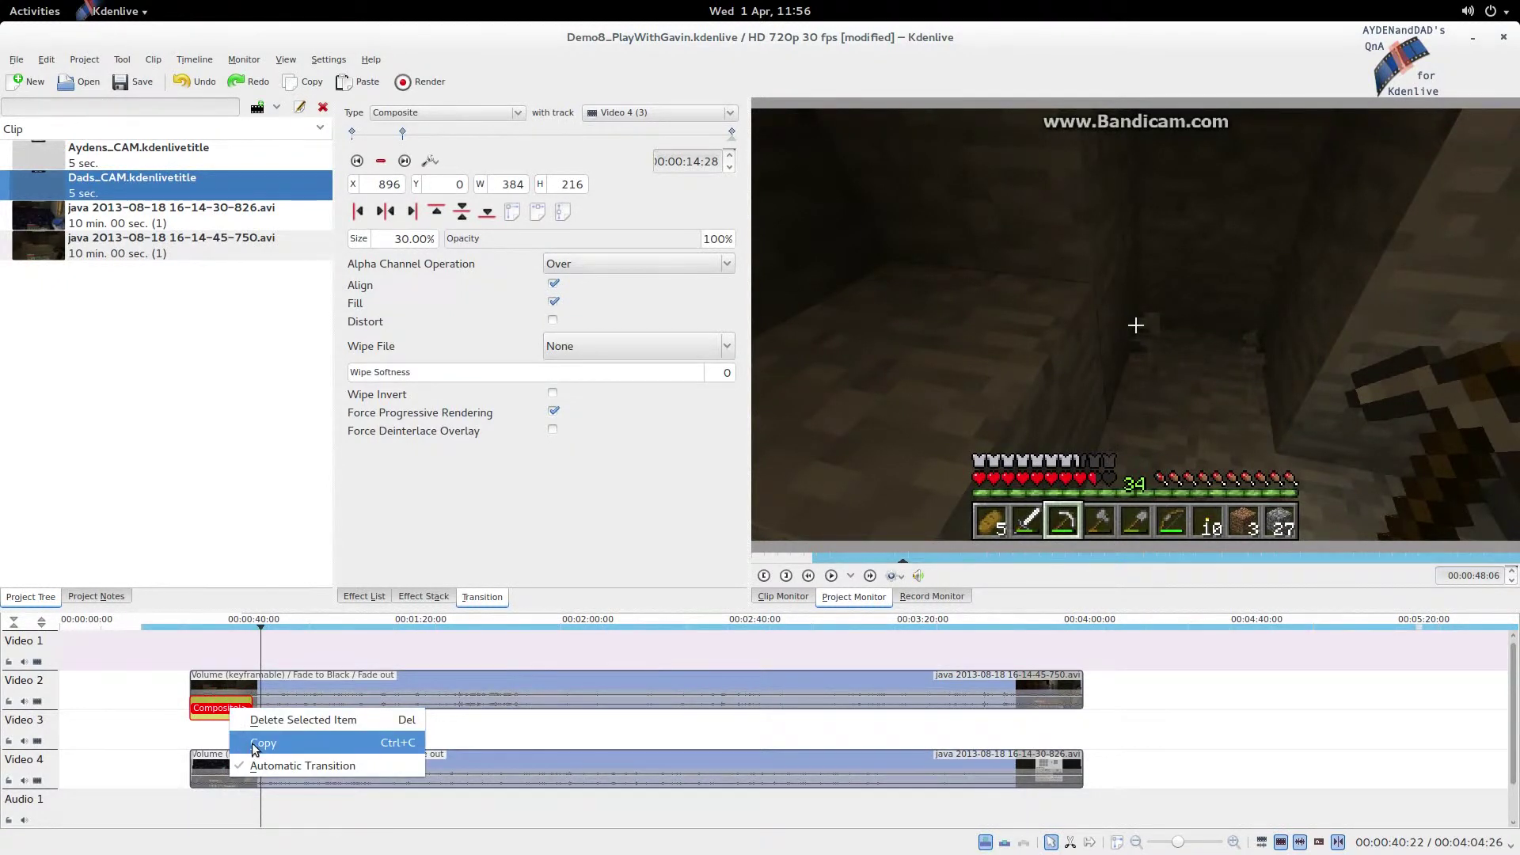
{"action": "left_click", "coordinate": [257, 744]}
{"action": "right_click", "coordinate": [272, 724]}
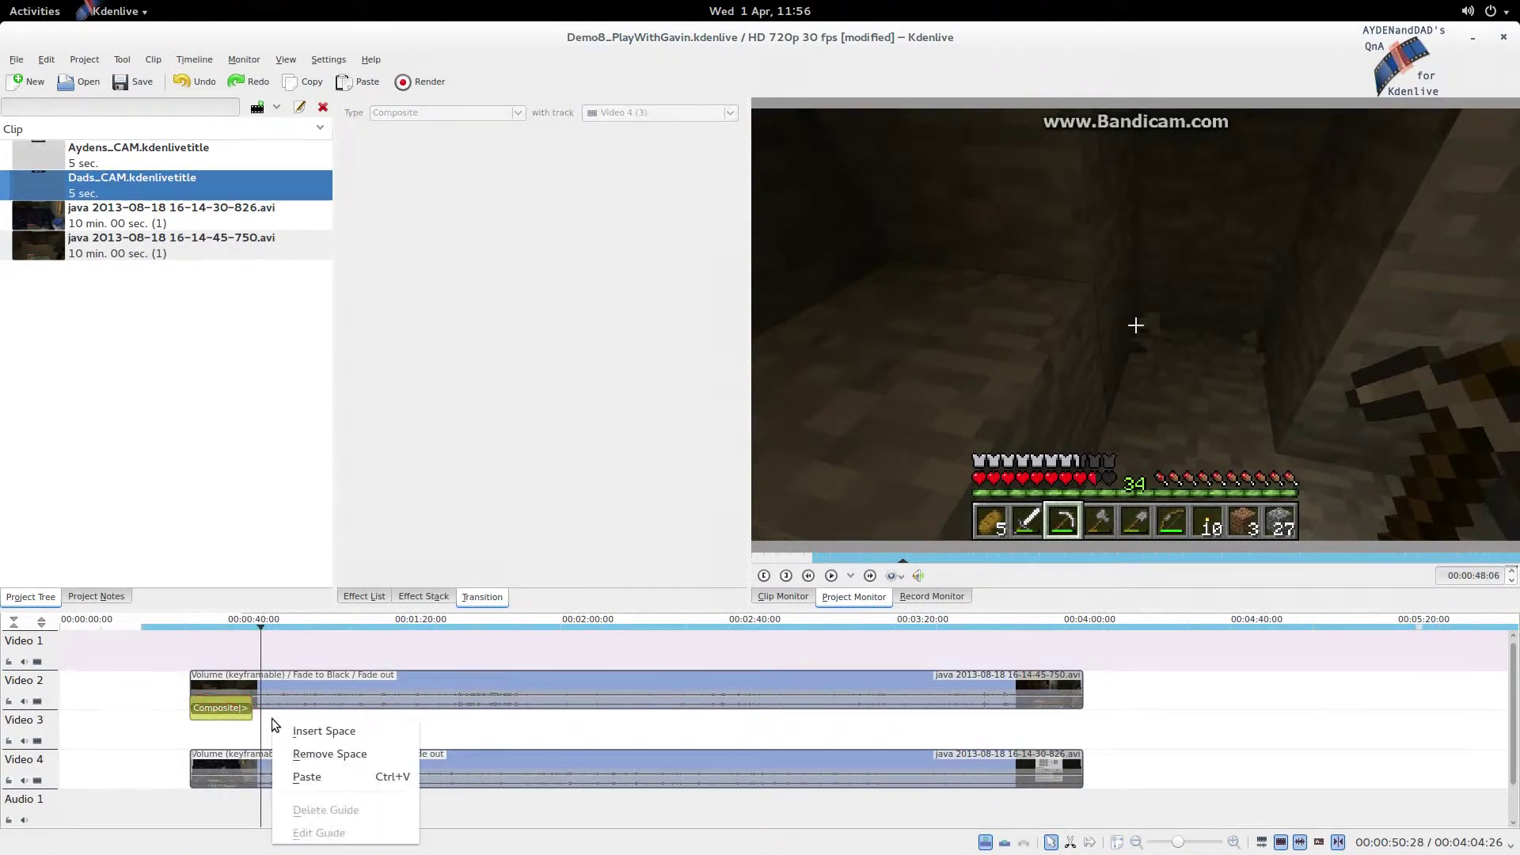
{"action": "left_click", "coordinate": [290, 776]}
{"action": "left_click_drag", "start_coordinate": [290, 748], "coordinate": [266, 712]}
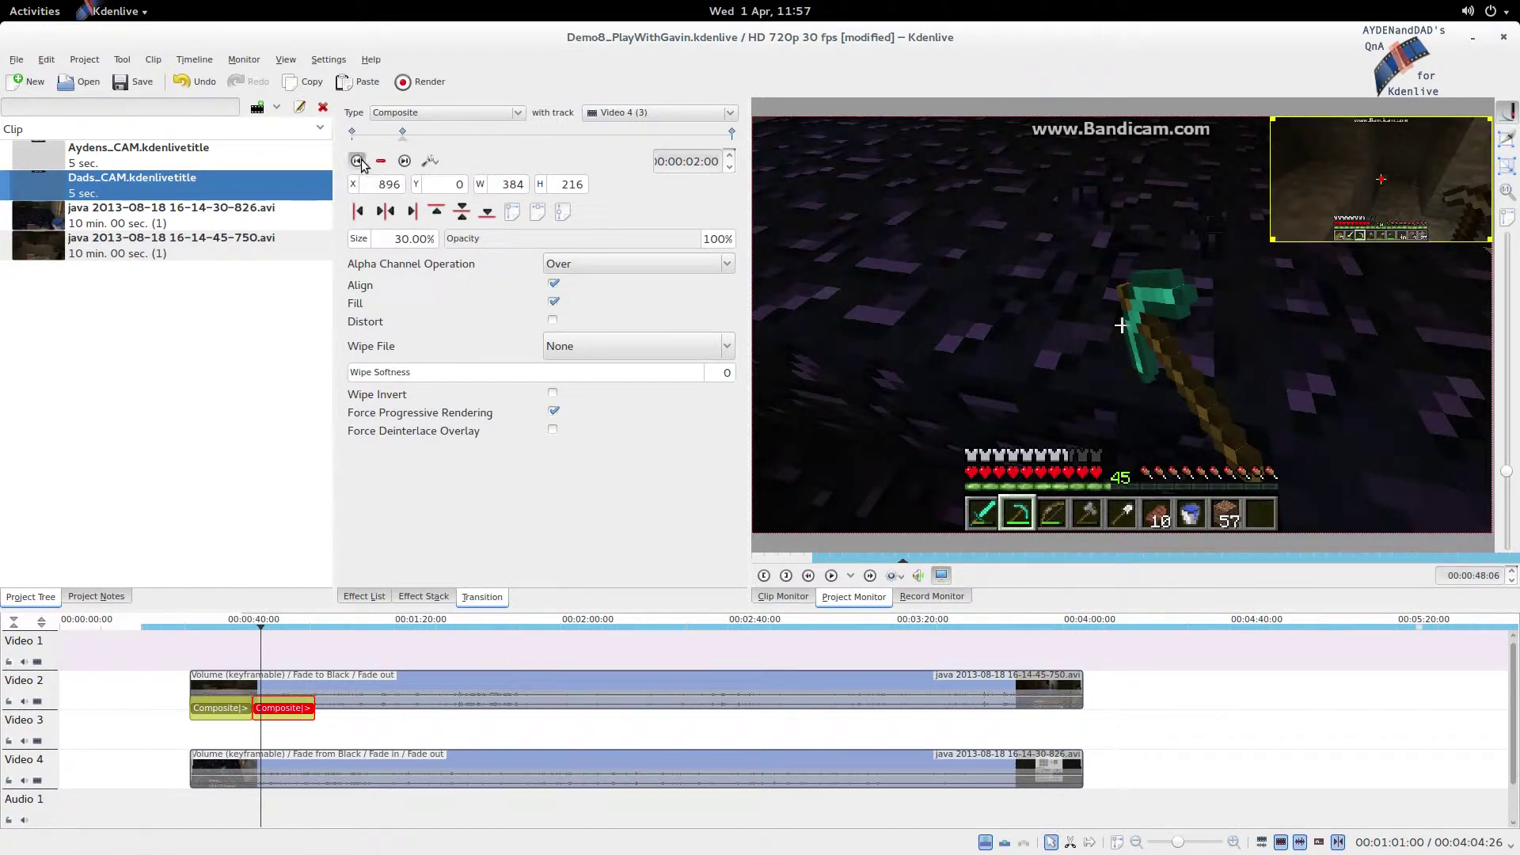
At the starting keyframe, set the second Composite's Size to 100% and Opacity to about 50%.
{"action": "left_click", "coordinate": [361, 161]}
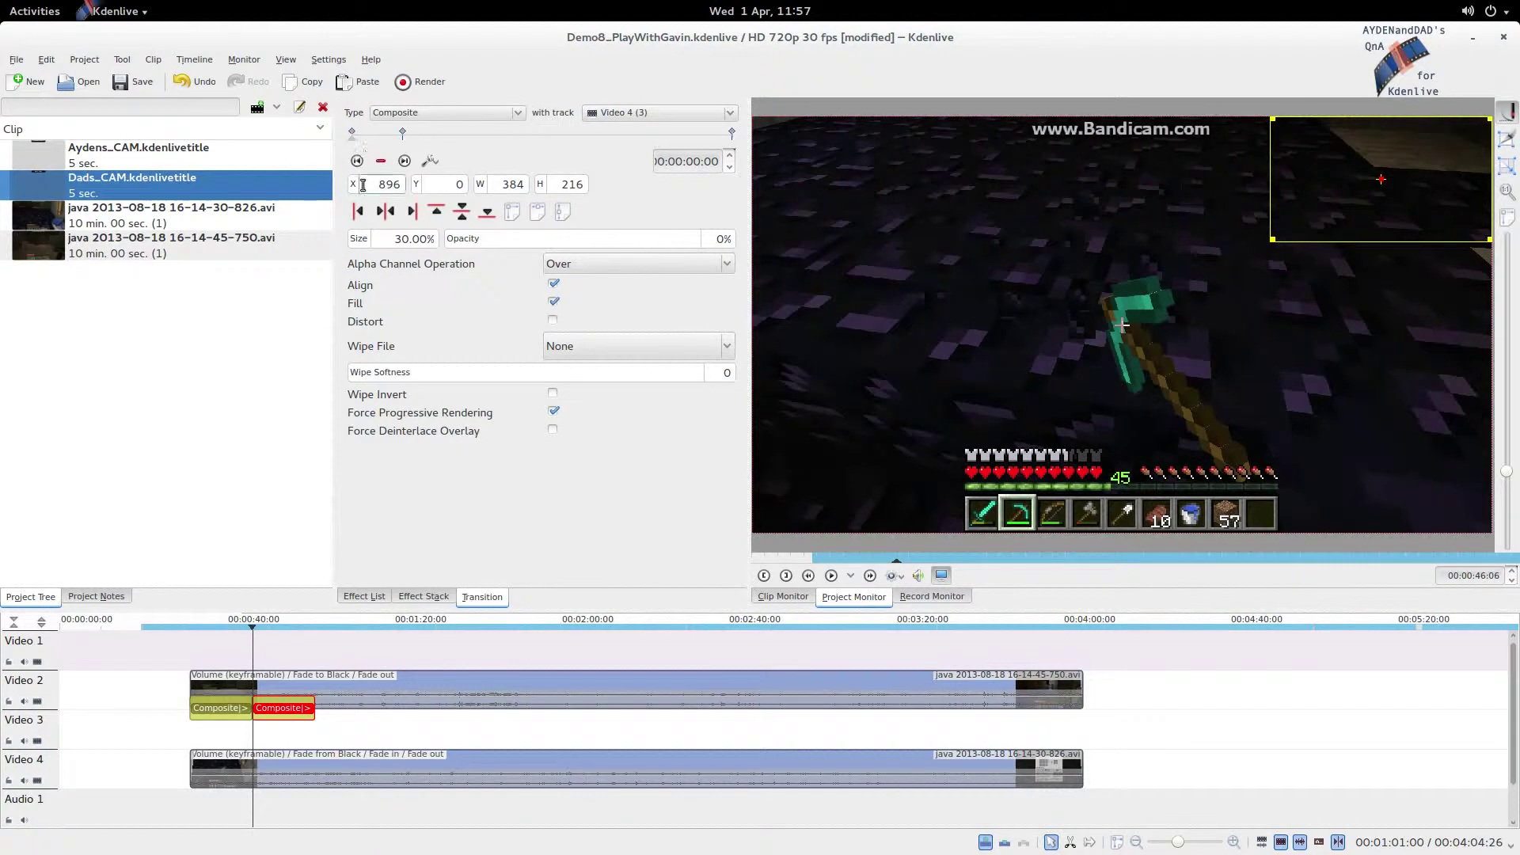
{"action": "double_click", "coordinate": [401, 242]}
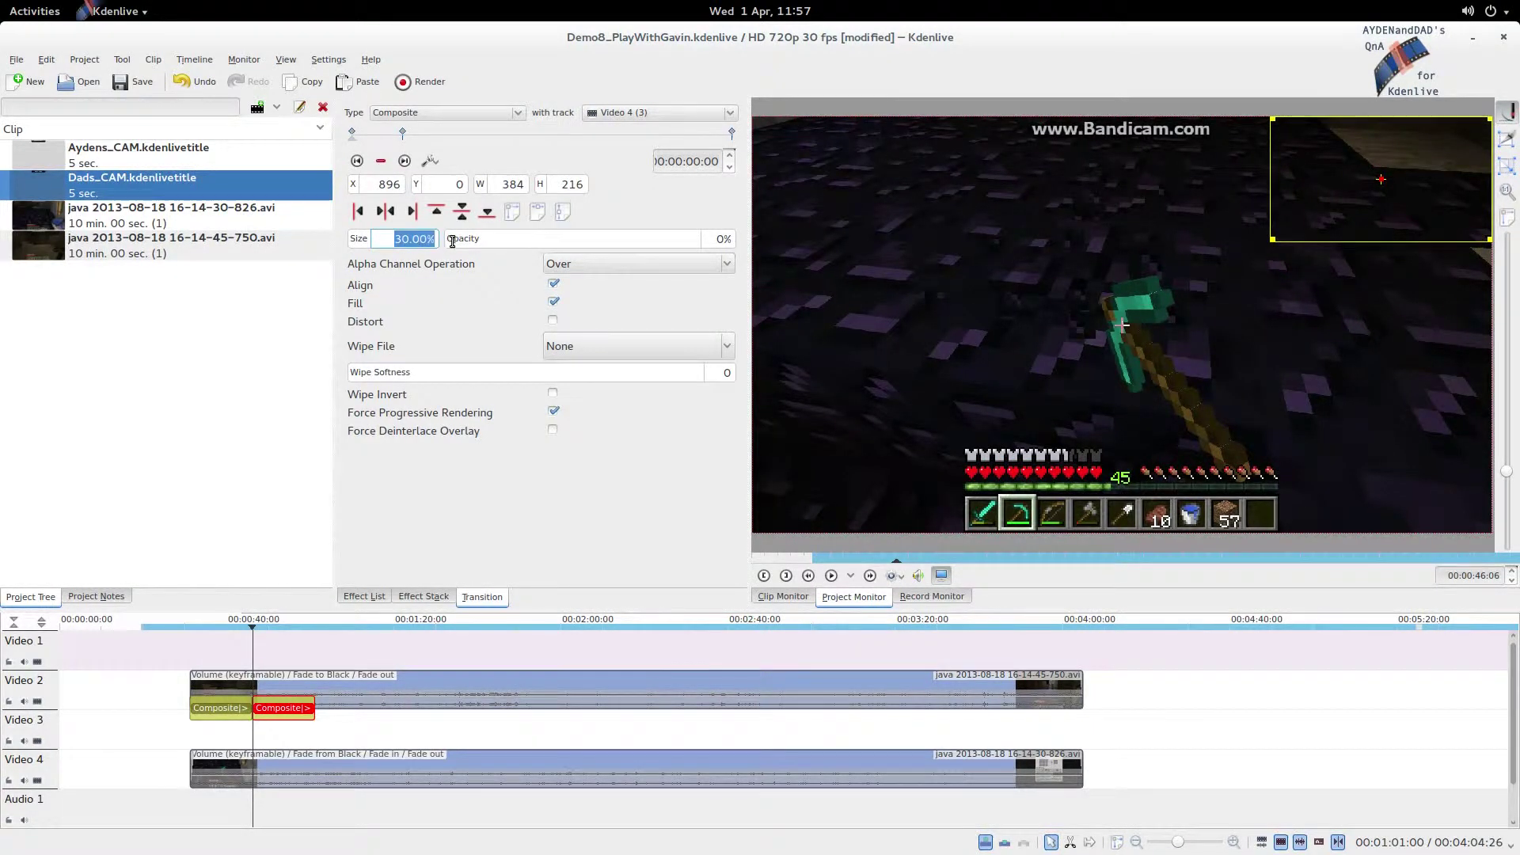
{"action": "type", "text": "1"}
{"action": "key", "text": "Return"}
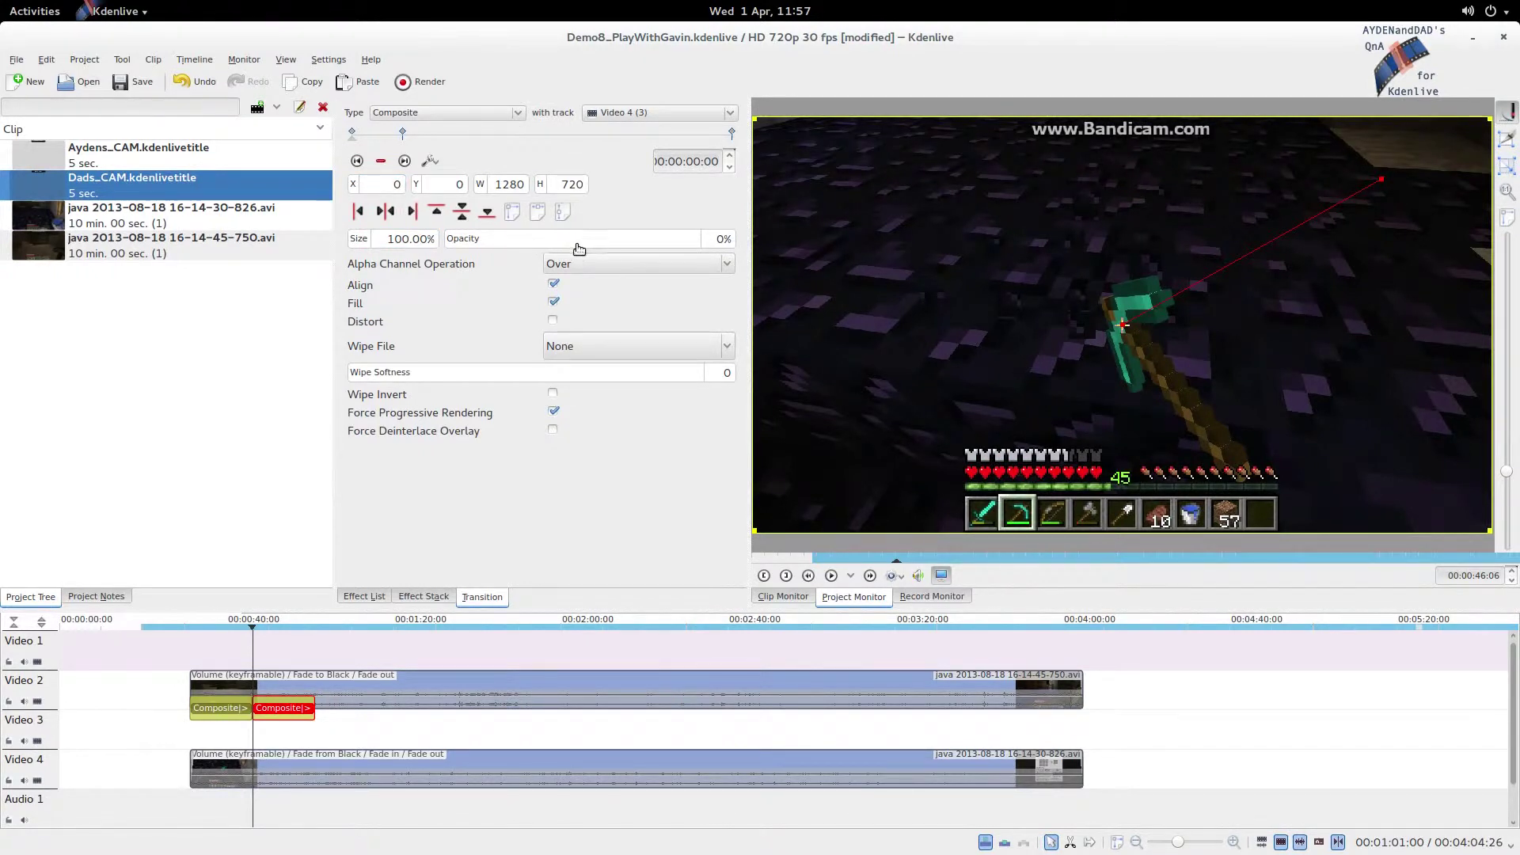
{"action": "left_click_drag", "start_coordinate": [560, 242], "coordinate": [570, 240]}
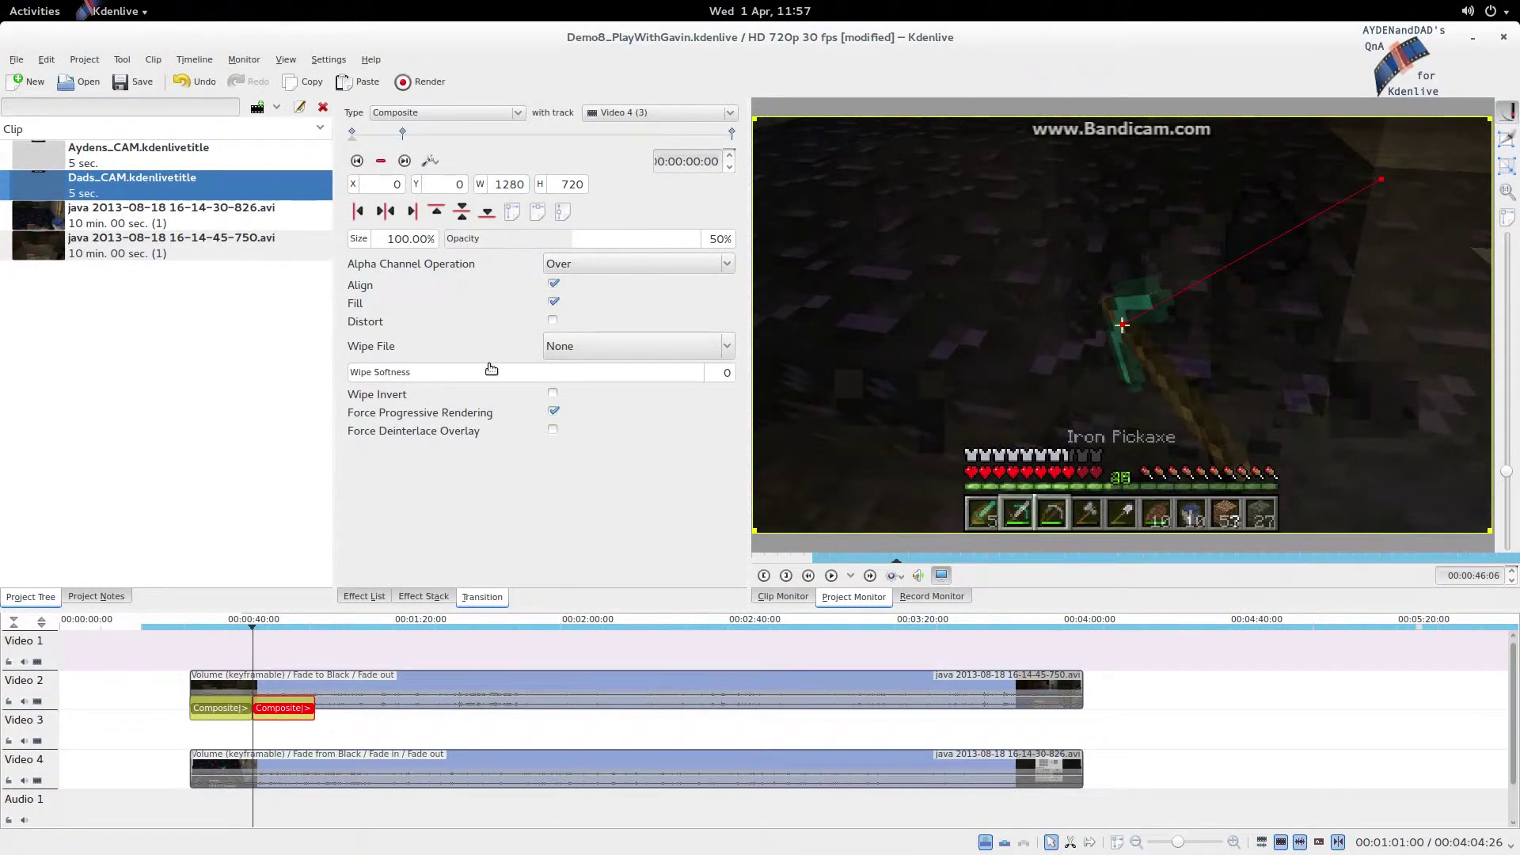
{"action": "left_click", "coordinate": [594, 345]}
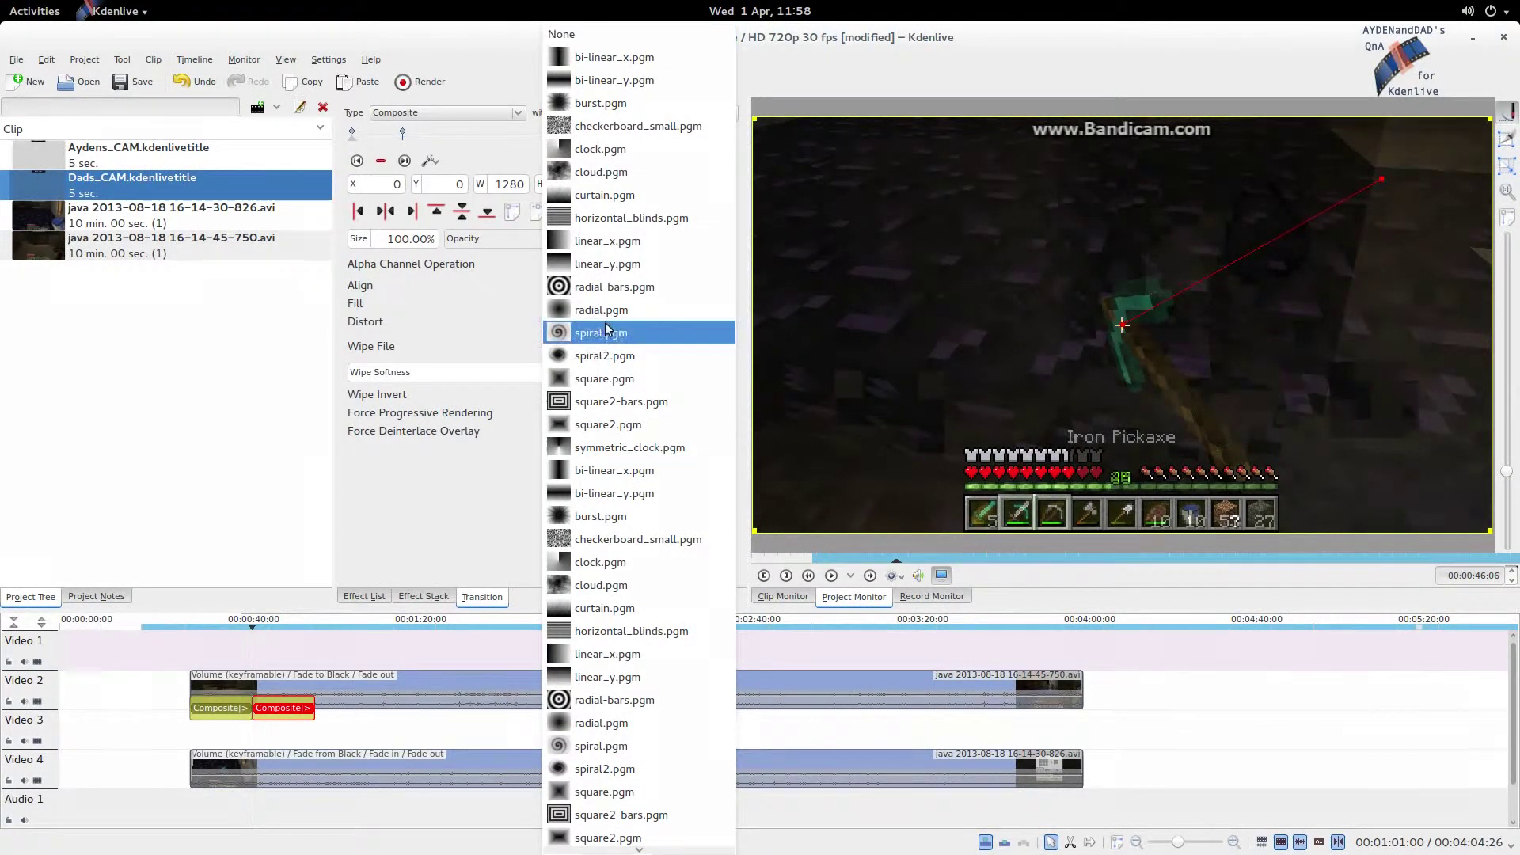
Apply the linear_x.pgm wipe and delete the 2-second and end keyframes of the second Composite.
{"action": "left_click", "coordinate": [614, 240]}
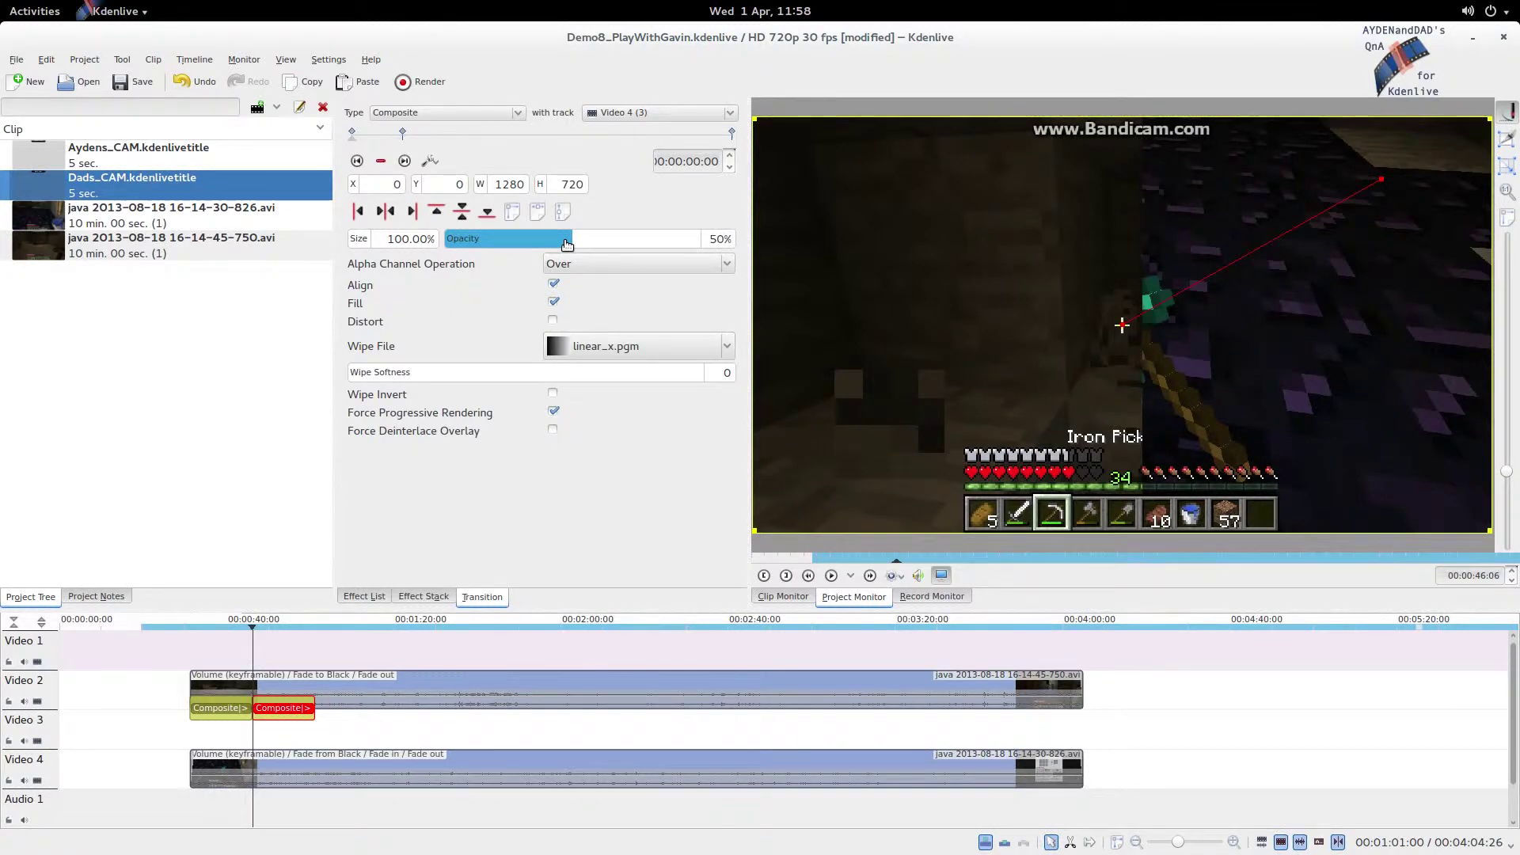
{"action": "left_click", "coordinate": [403, 133]}
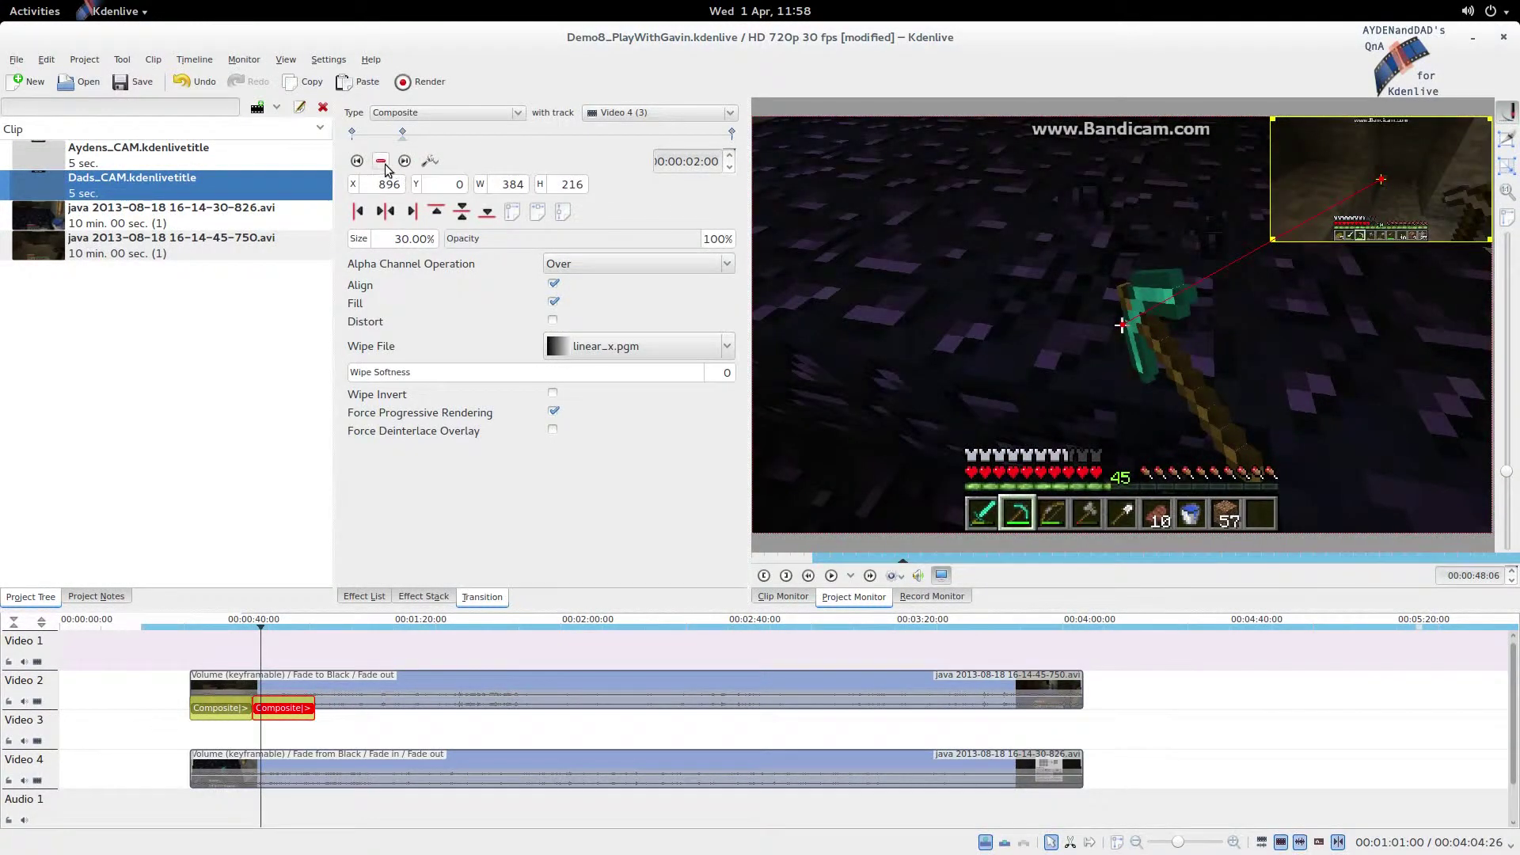
{"action": "left_click", "coordinate": [381, 161]}
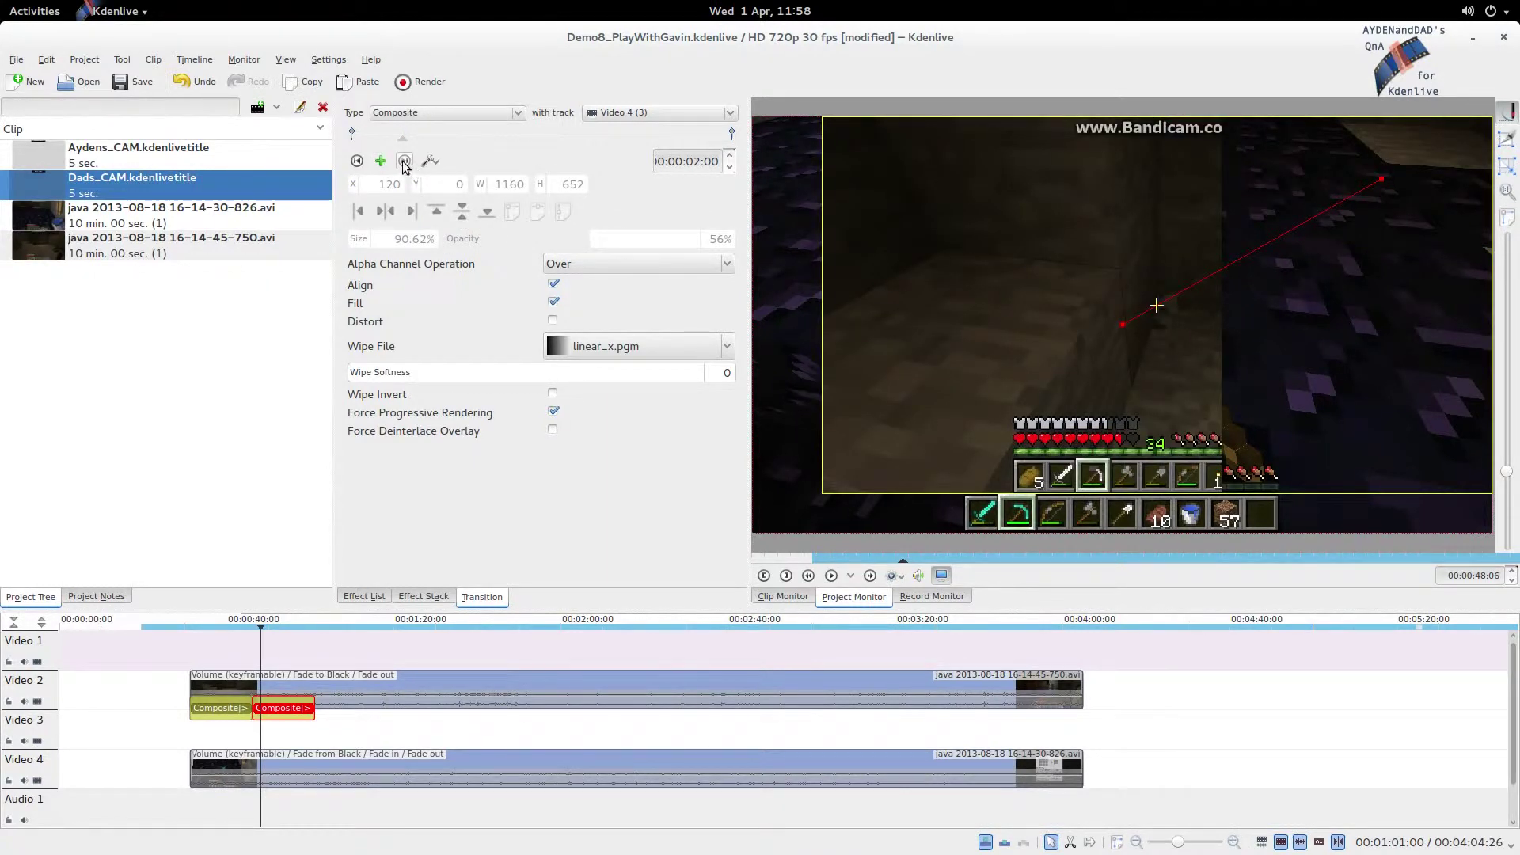
{"action": "left_click", "coordinate": [404, 162]}
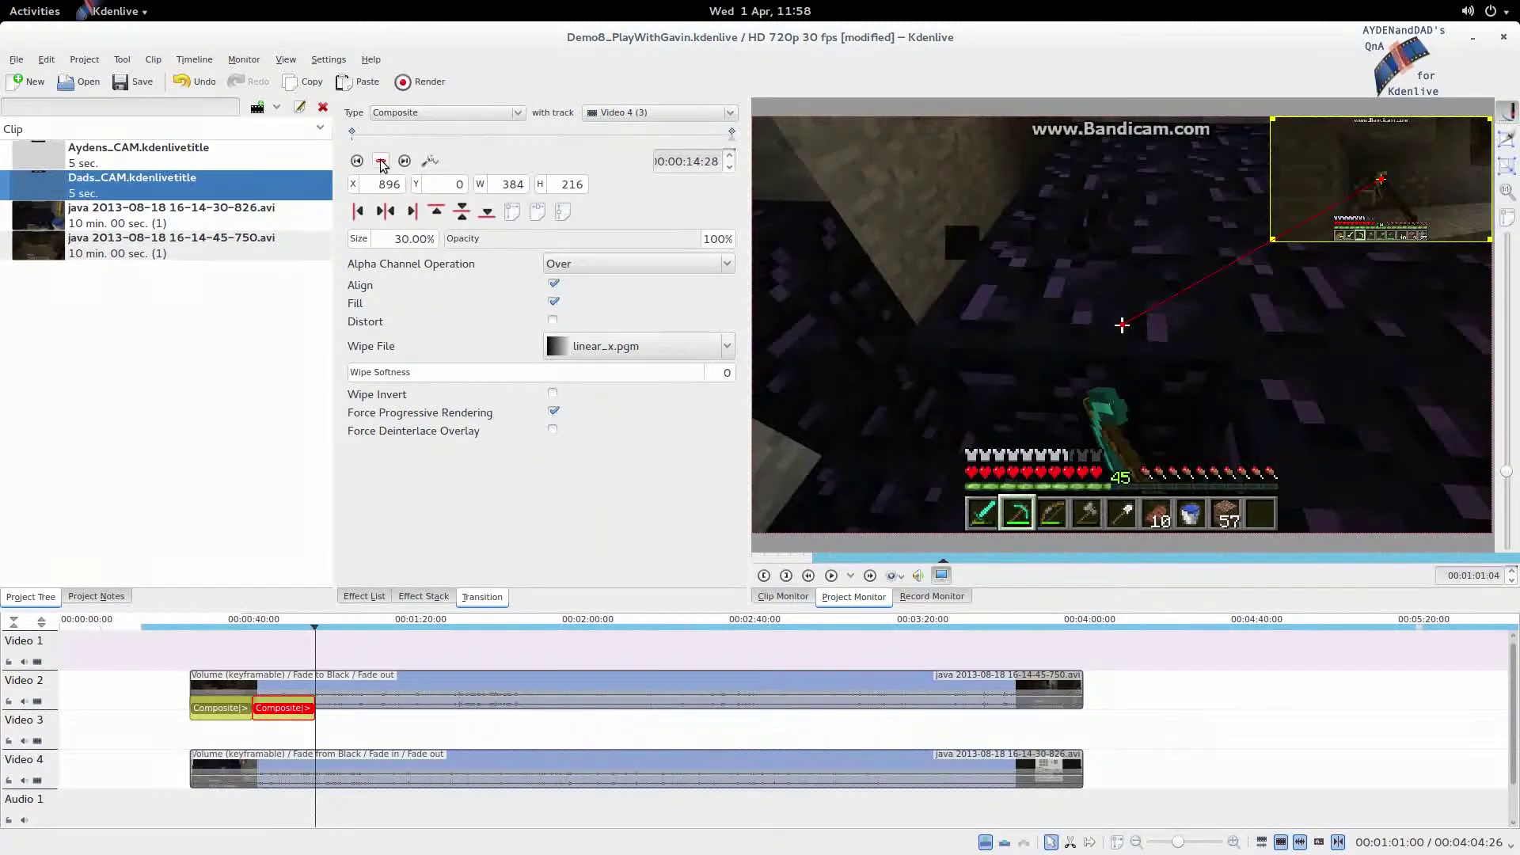
{"action": "left_click", "coordinate": [381, 162]}
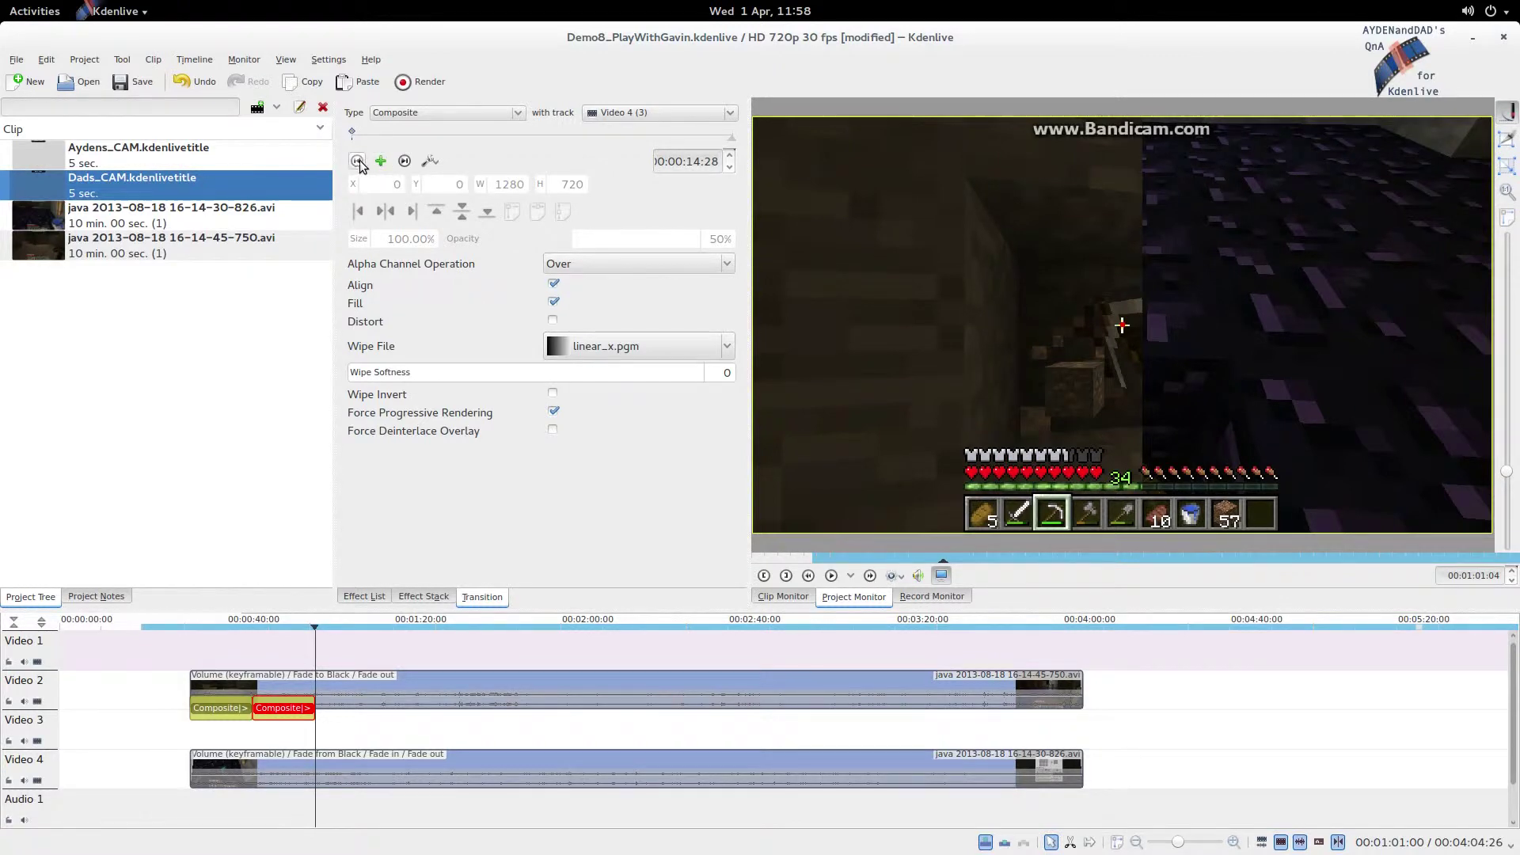
{"action": "left_click", "coordinate": [357, 162]}
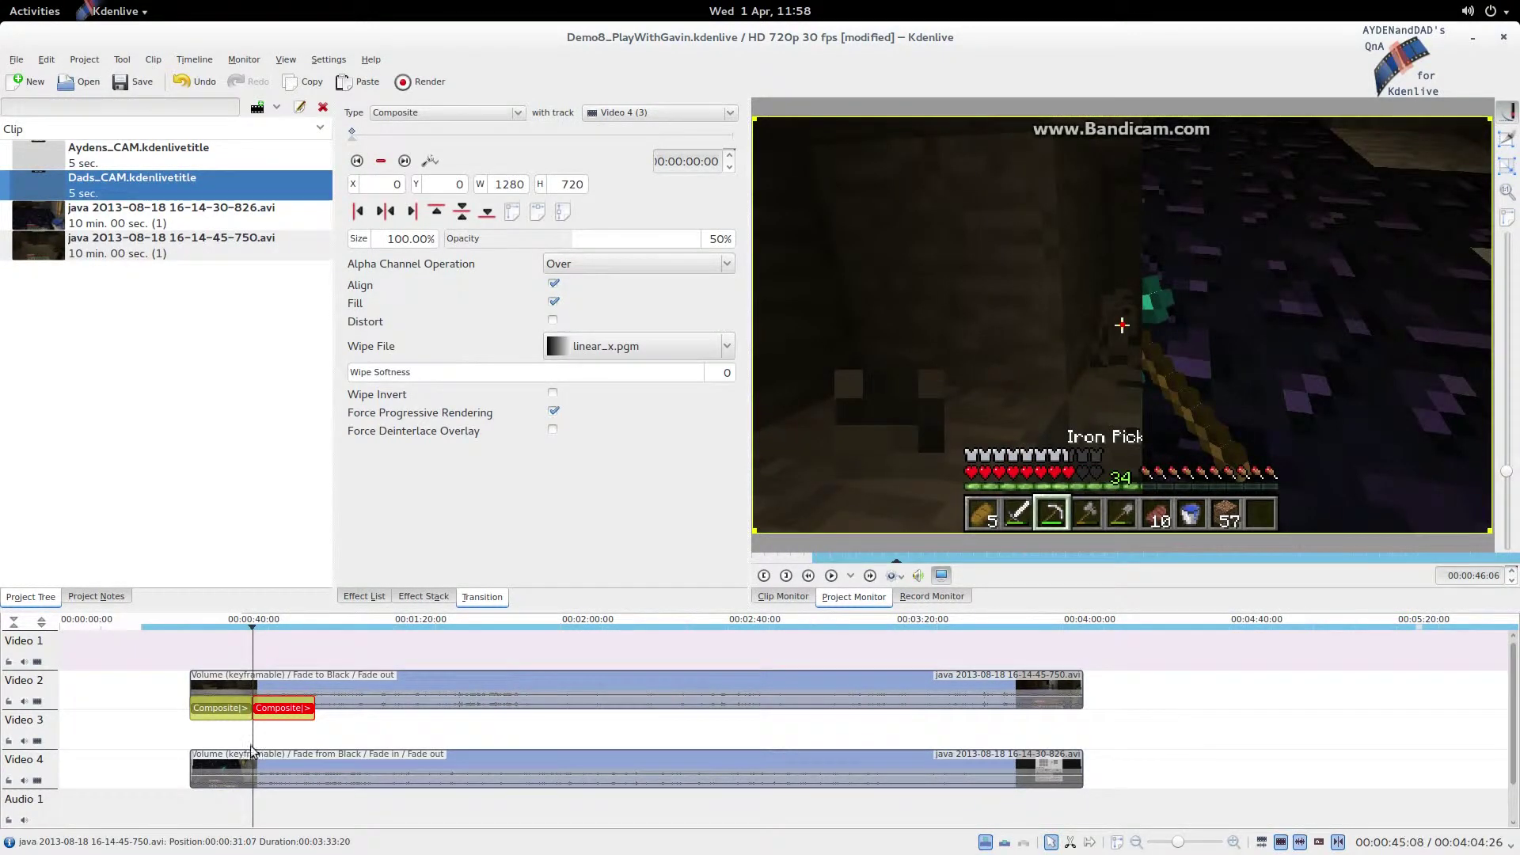
{"action": "mouse_move", "coordinate": [268, 740]}
{"action": "left_mouse_down"}
{"action": "mouse_move", "coordinate": [303, 745]}
{"action": "mouse_move", "coordinate": [282, 749]}
{"action": "left_mouse_up"}
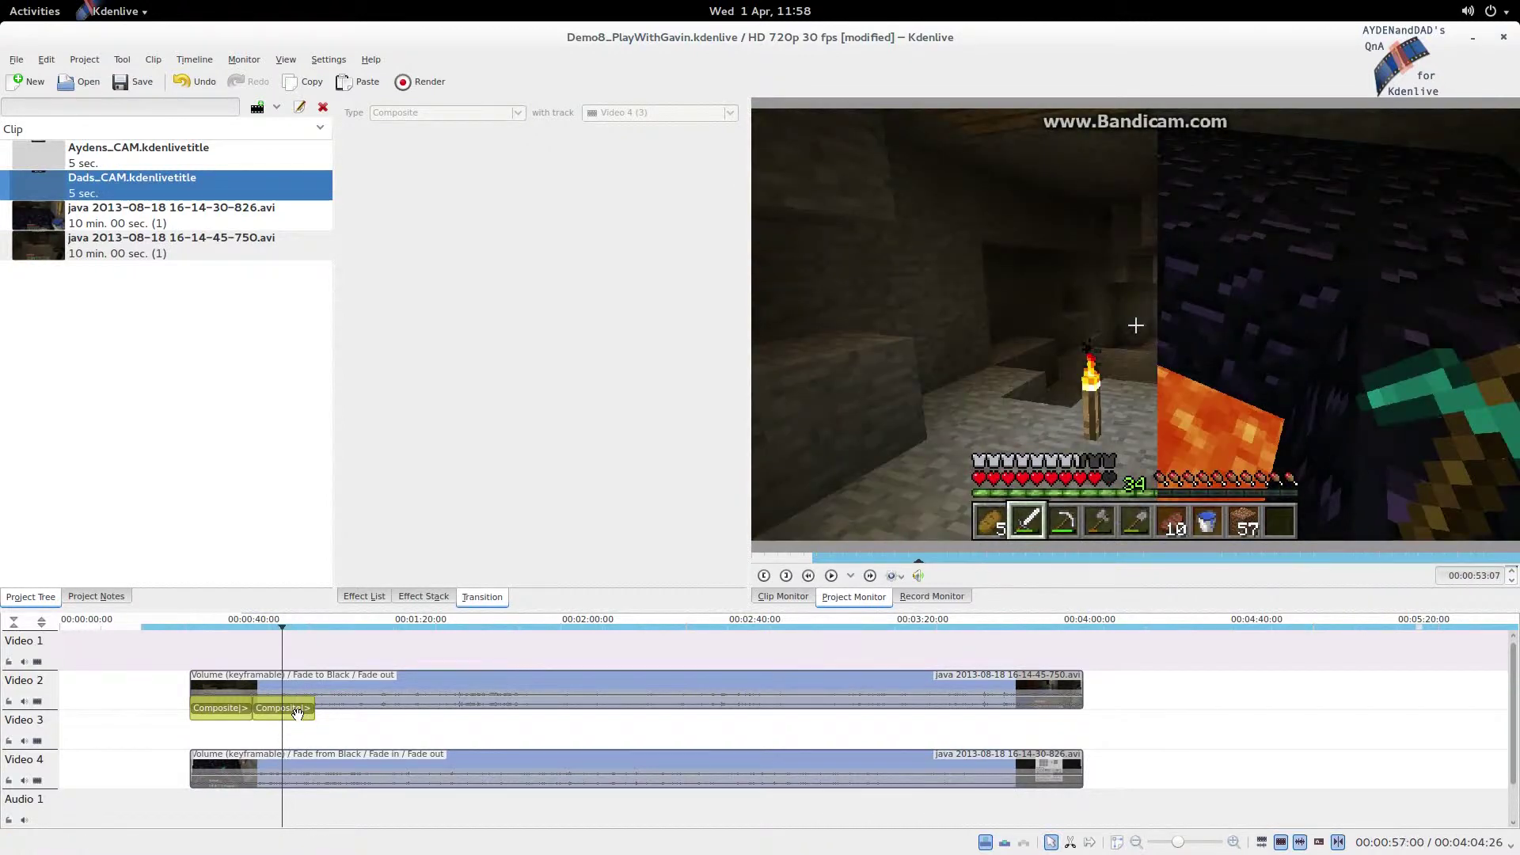
Copy the second Composite and place the pasted copy right after it as a third transition.
{"action": "left_click", "coordinate": [296, 708]}
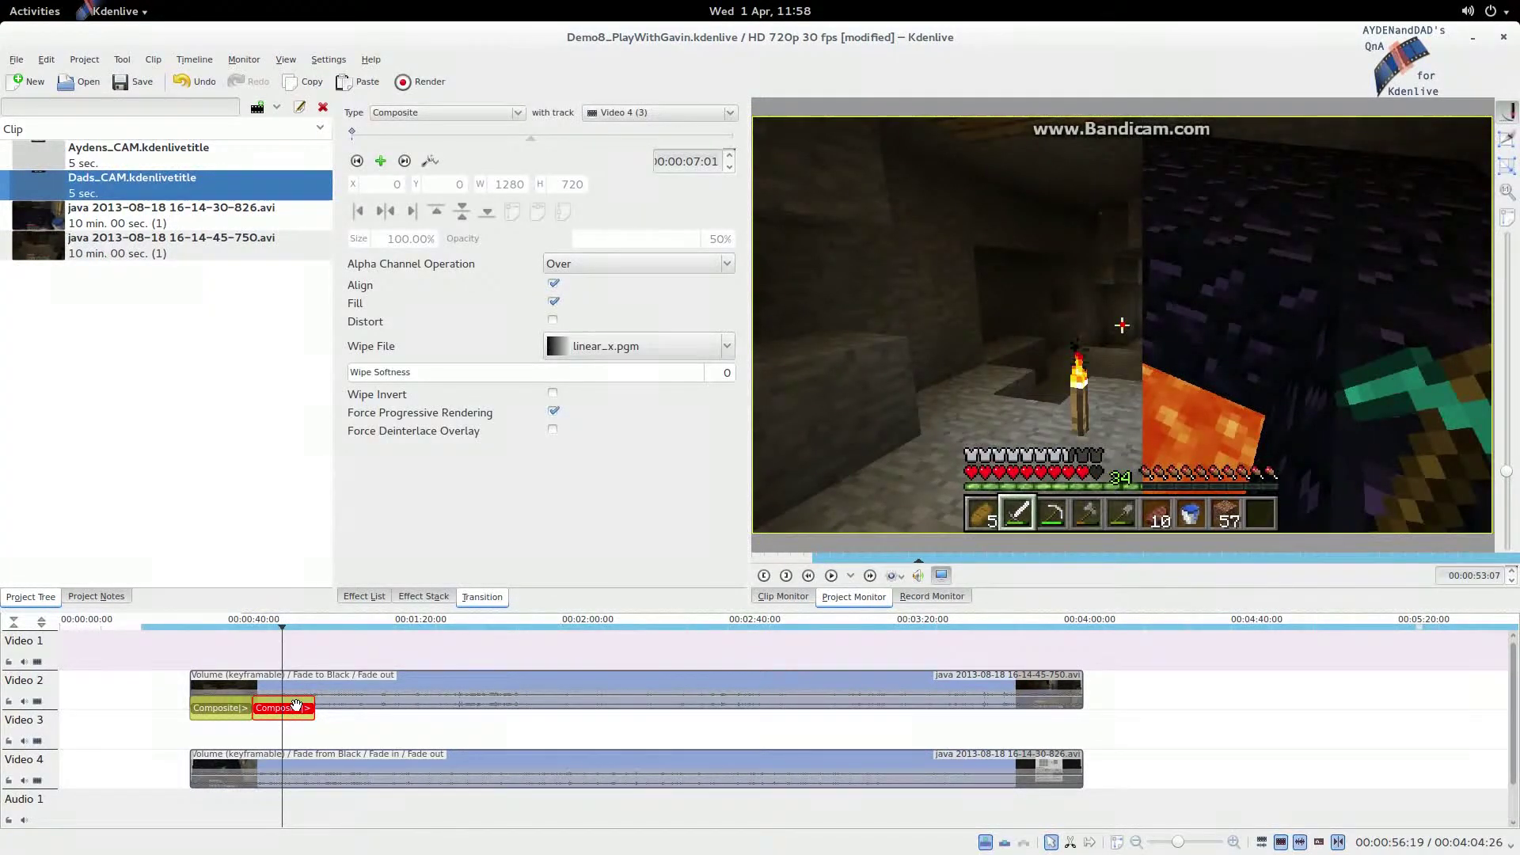
{"action": "right_click", "coordinate": [296, 707]}
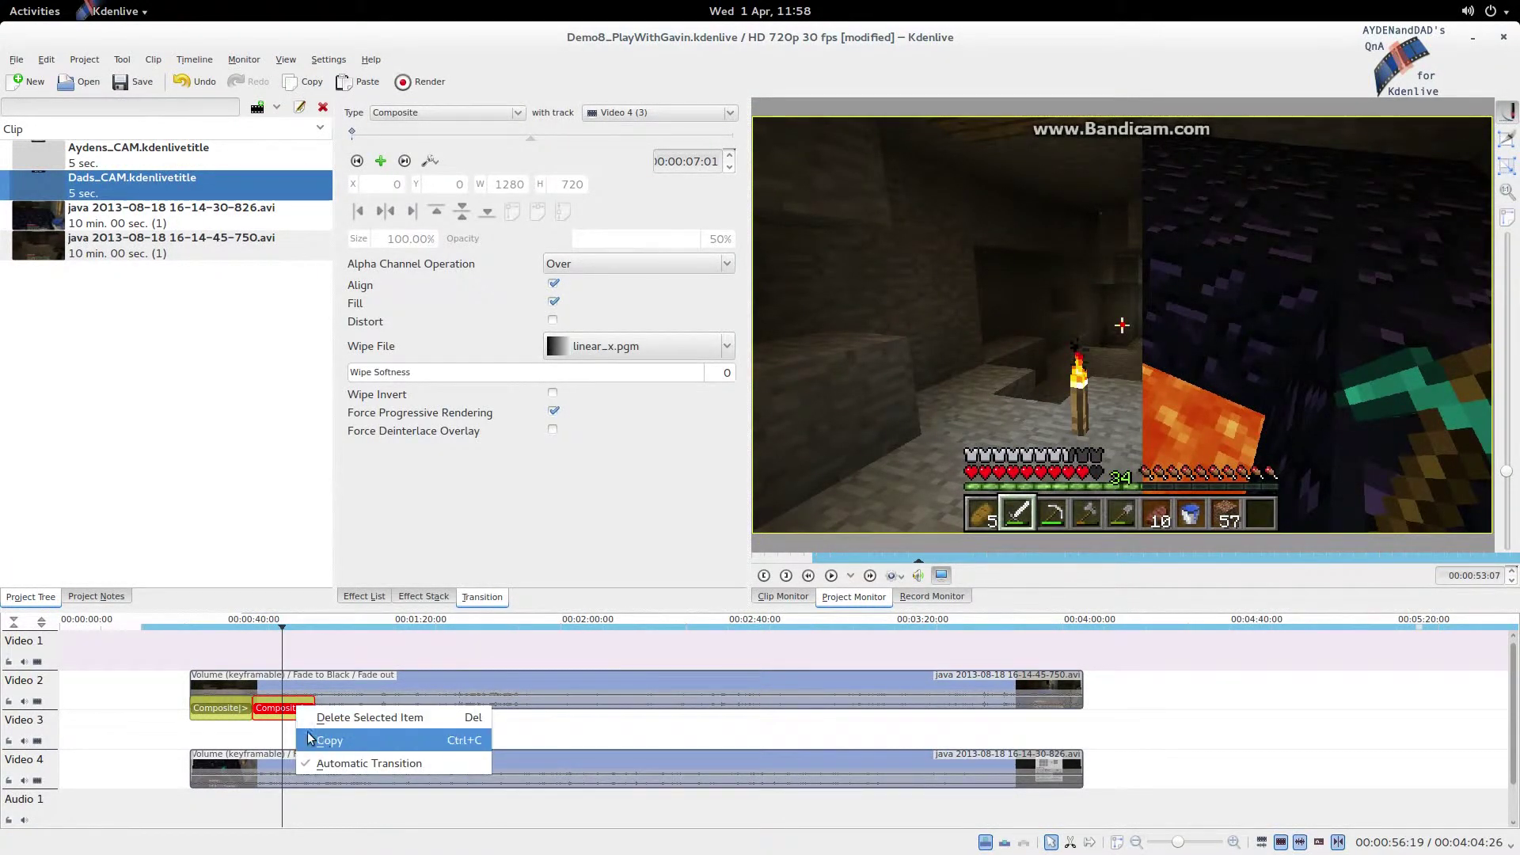
{"action": "left_click", "coordinate": [350, 733]}
{"action": "right_click", "coordinate": [350, 715]}
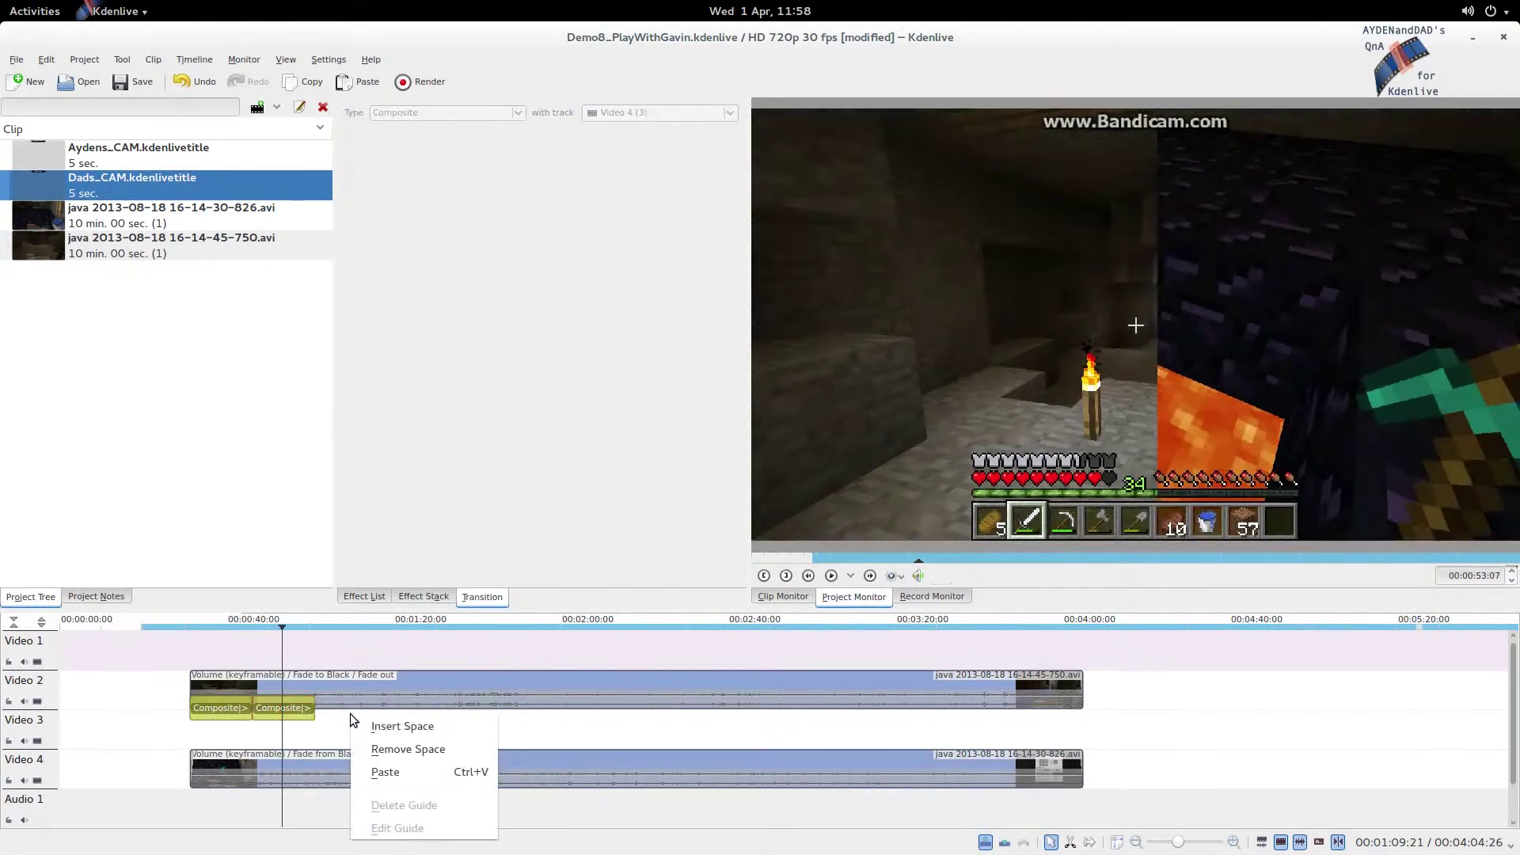
{"action": "left_click", "coordinate": [372, 769]}
{"action": "left_click_drag", "start_coordinate": [377, 748], "coordinate": [337, 711]}
Set the third Composite's wipe file to linear_y.pgm at its starting keyframe.
{"action": "left_click", "coordinate": [348, 721]}
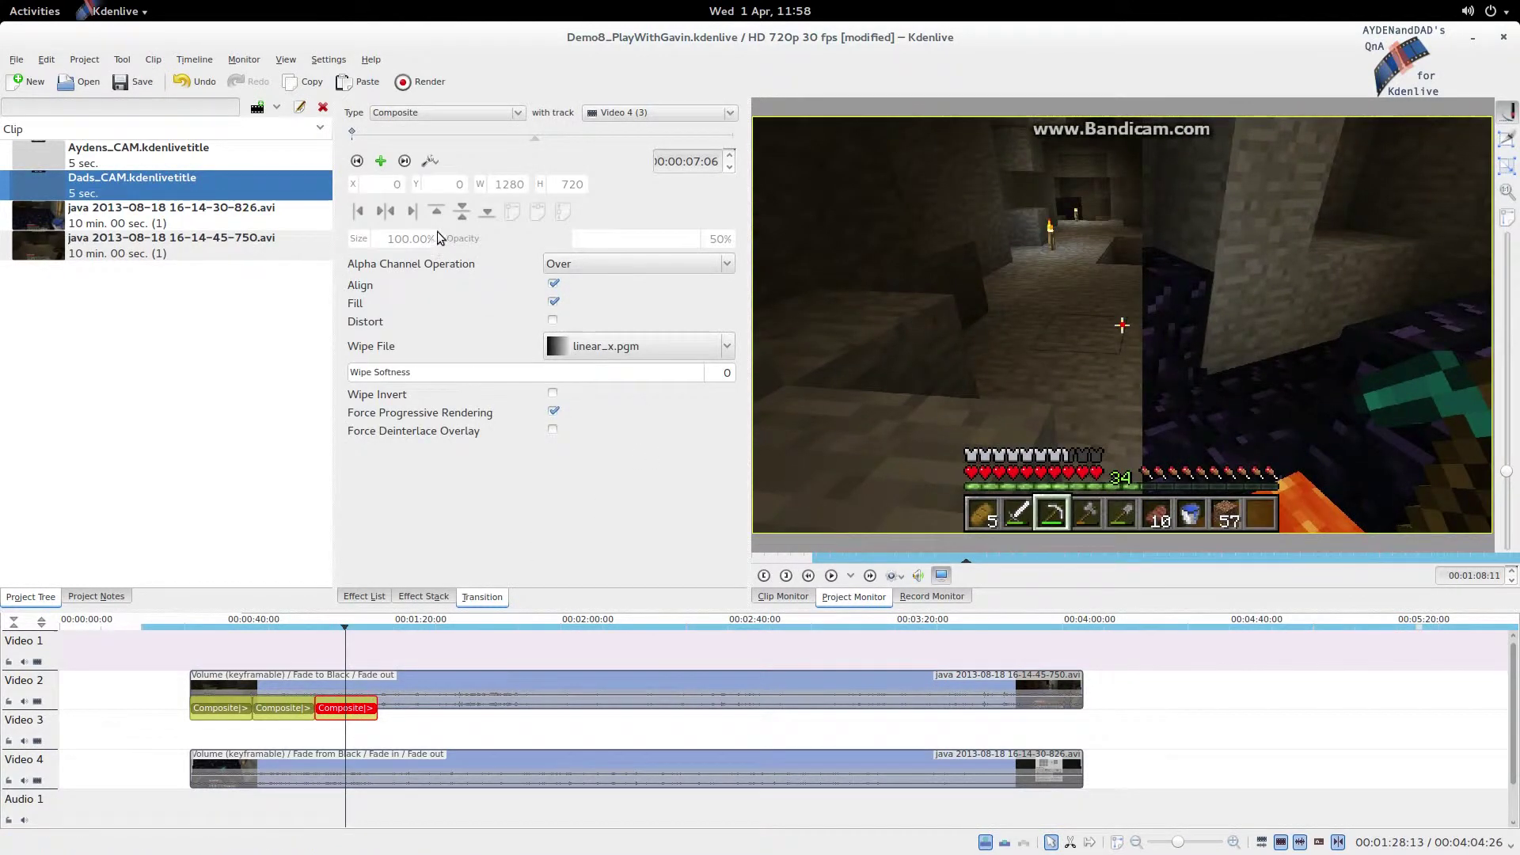
{"action": "left_click", "coordinate": [356, 161]}
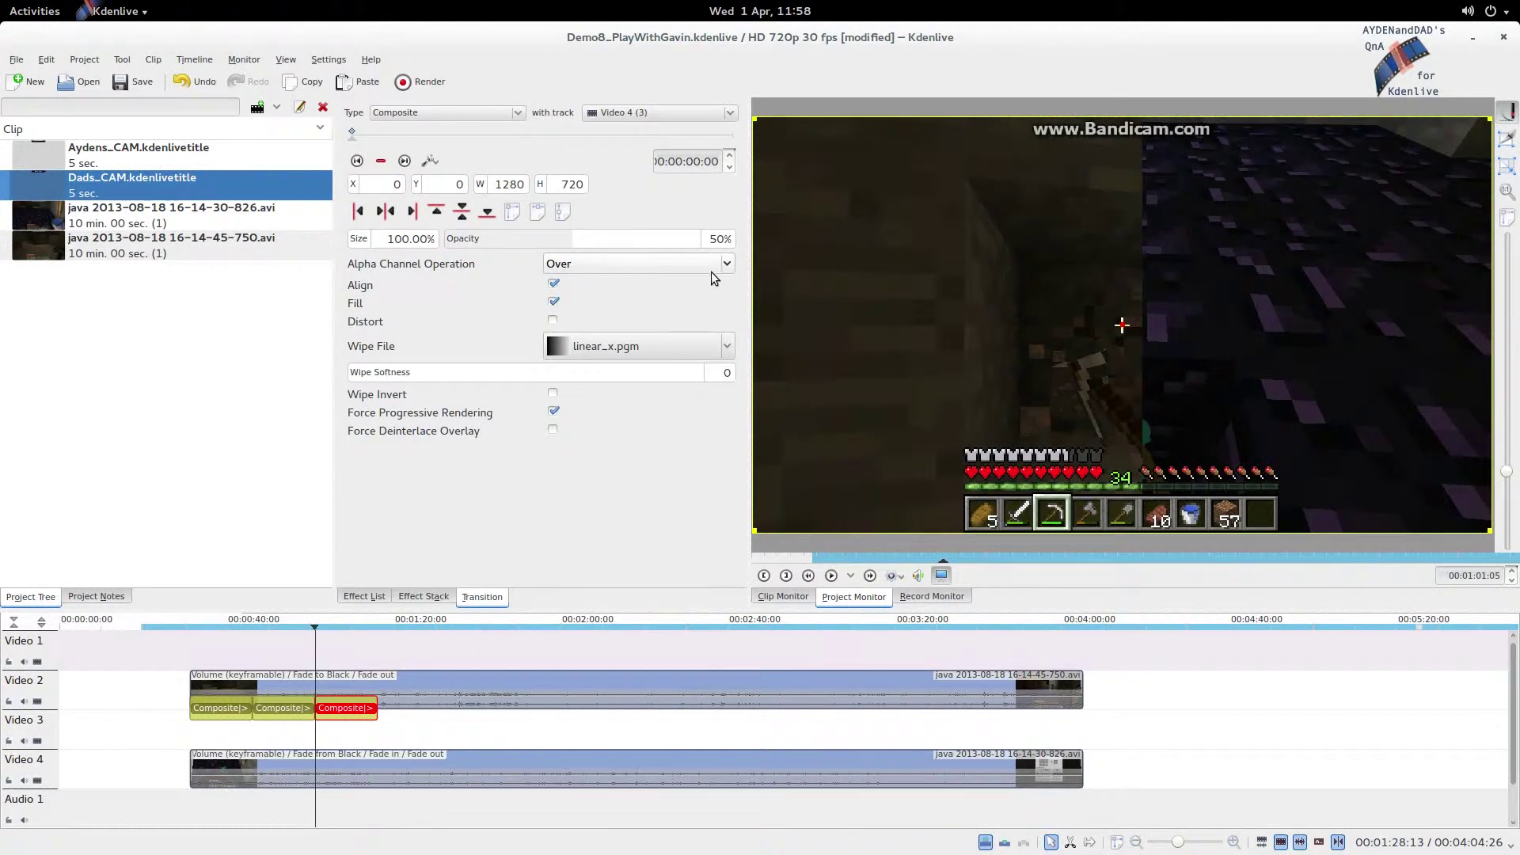
{"action": "left_click", "coordinate": [683, 346]}
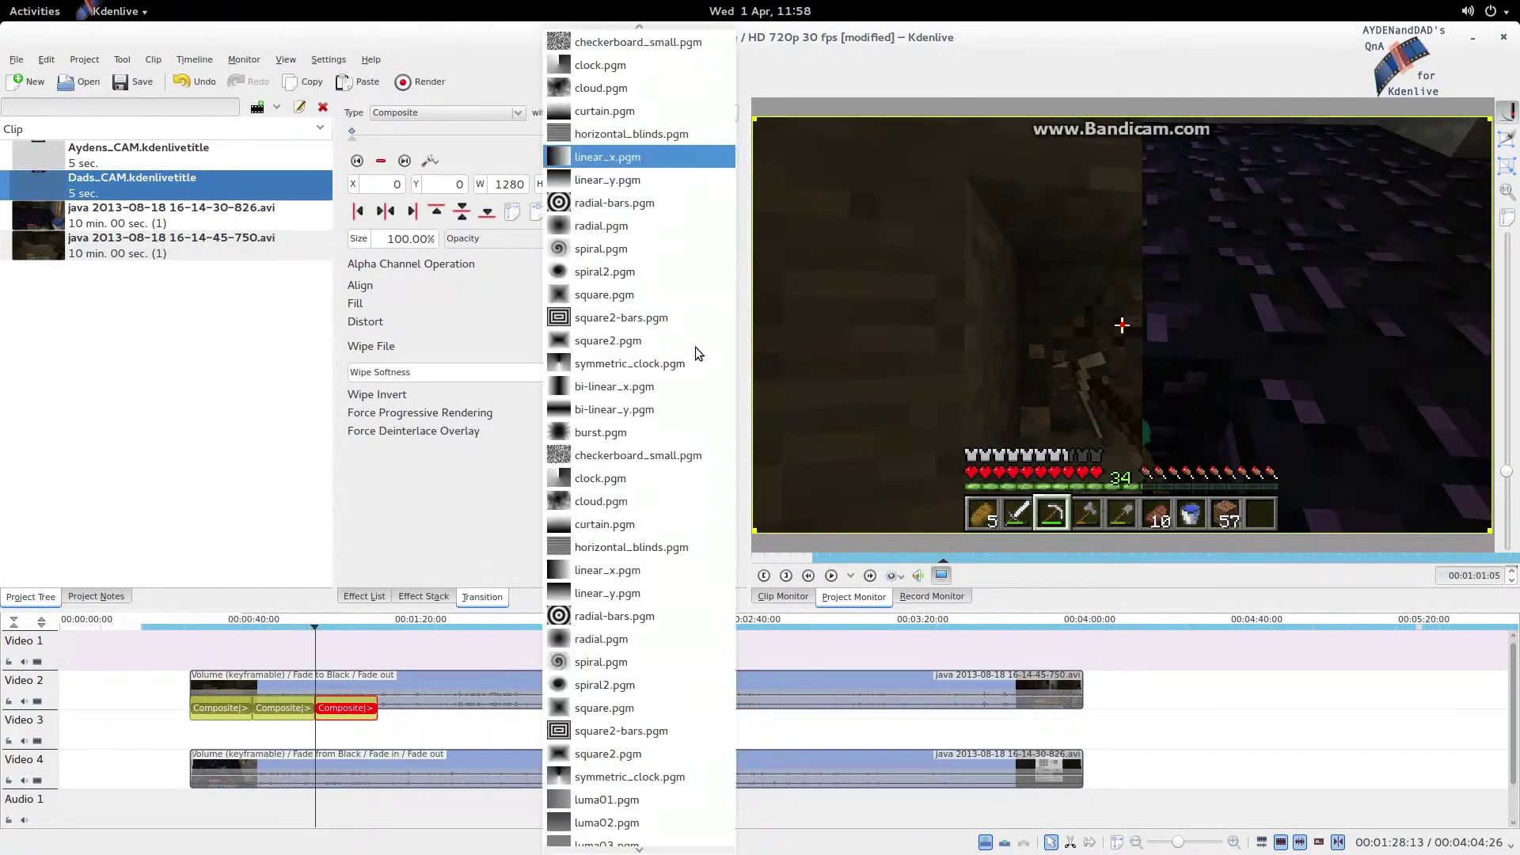
{"action": "left_click", "coordinate": [661, 181]}
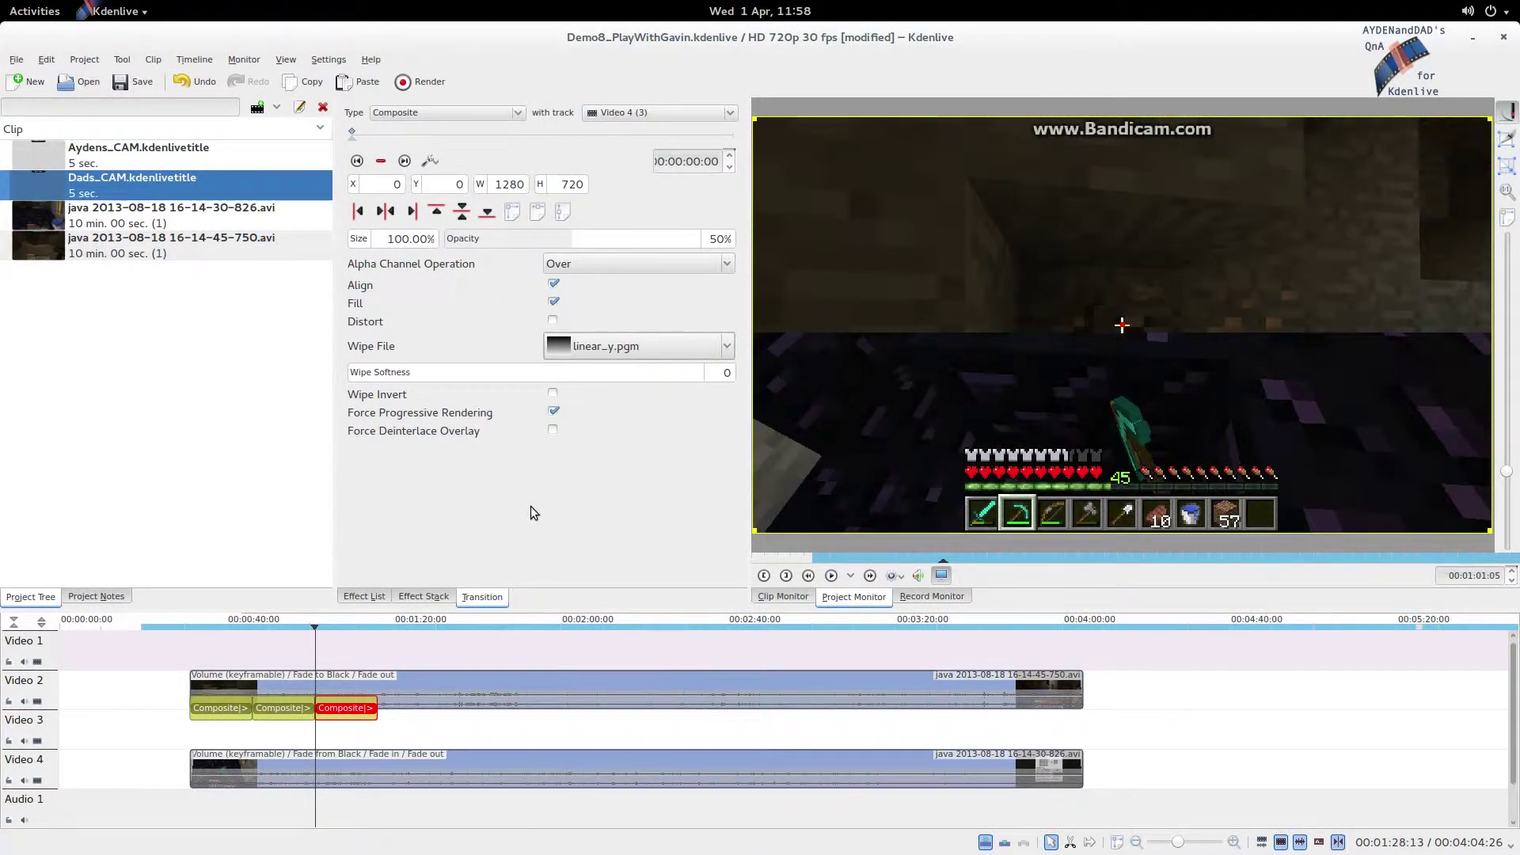
{"action": "left_click", "coordinate": [353, 730]}
{"action": "left_click", "coordinate": [336, 710]}
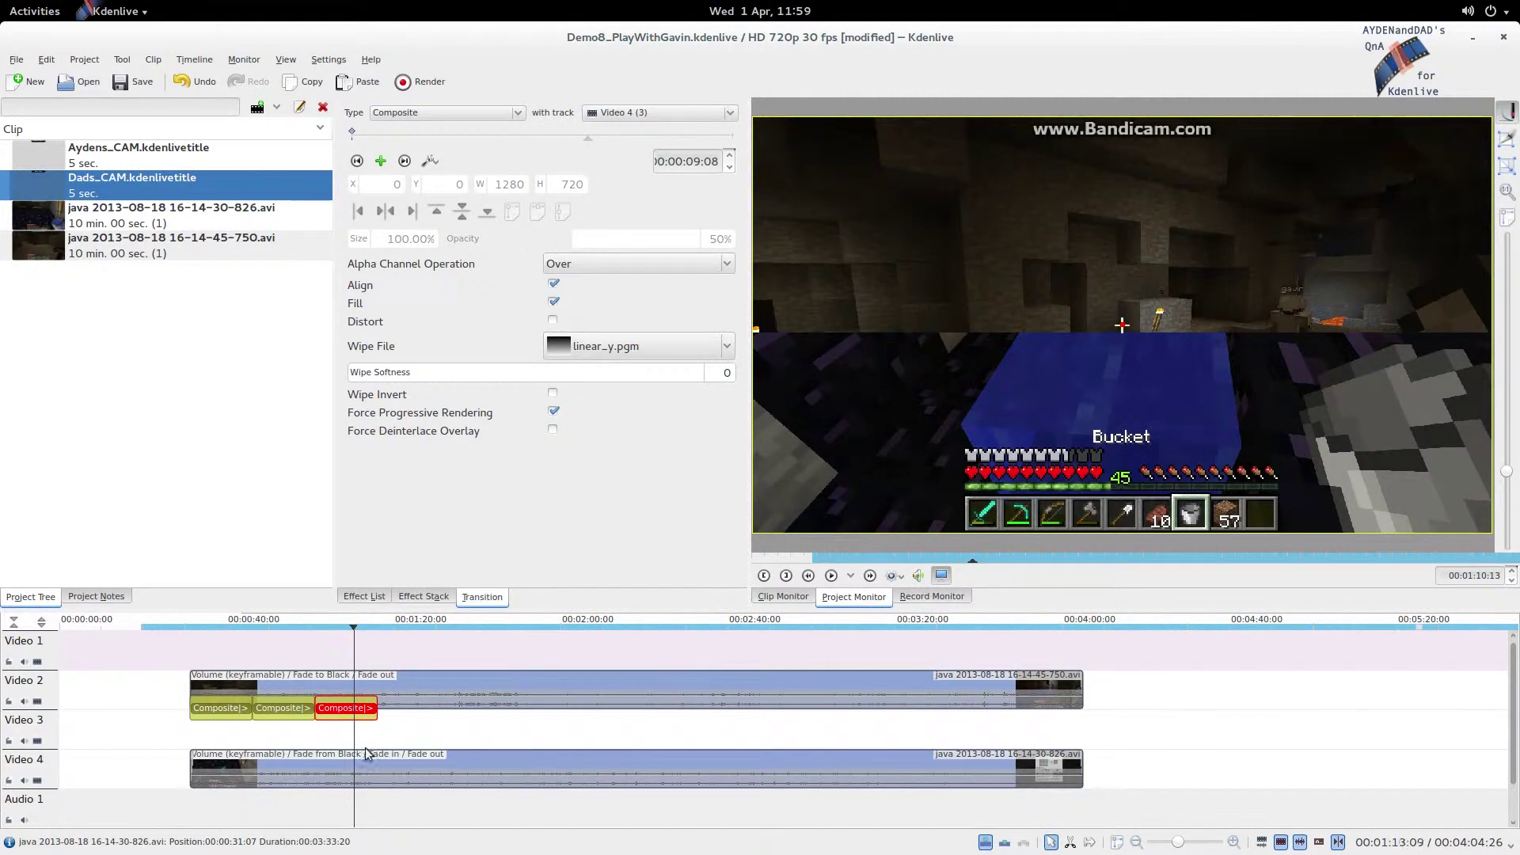
Copy the third Composite and place the pasted copy right after it as a fourth transition.
{"action": "right_click", "coordinate": [360, 713]}
{"action": "left_click", "coordinate": [412, 745]}
{"action": "right_click", "coordinate": [421, 730]}
{"action": "left_click", "coordinate": [451, 786]}
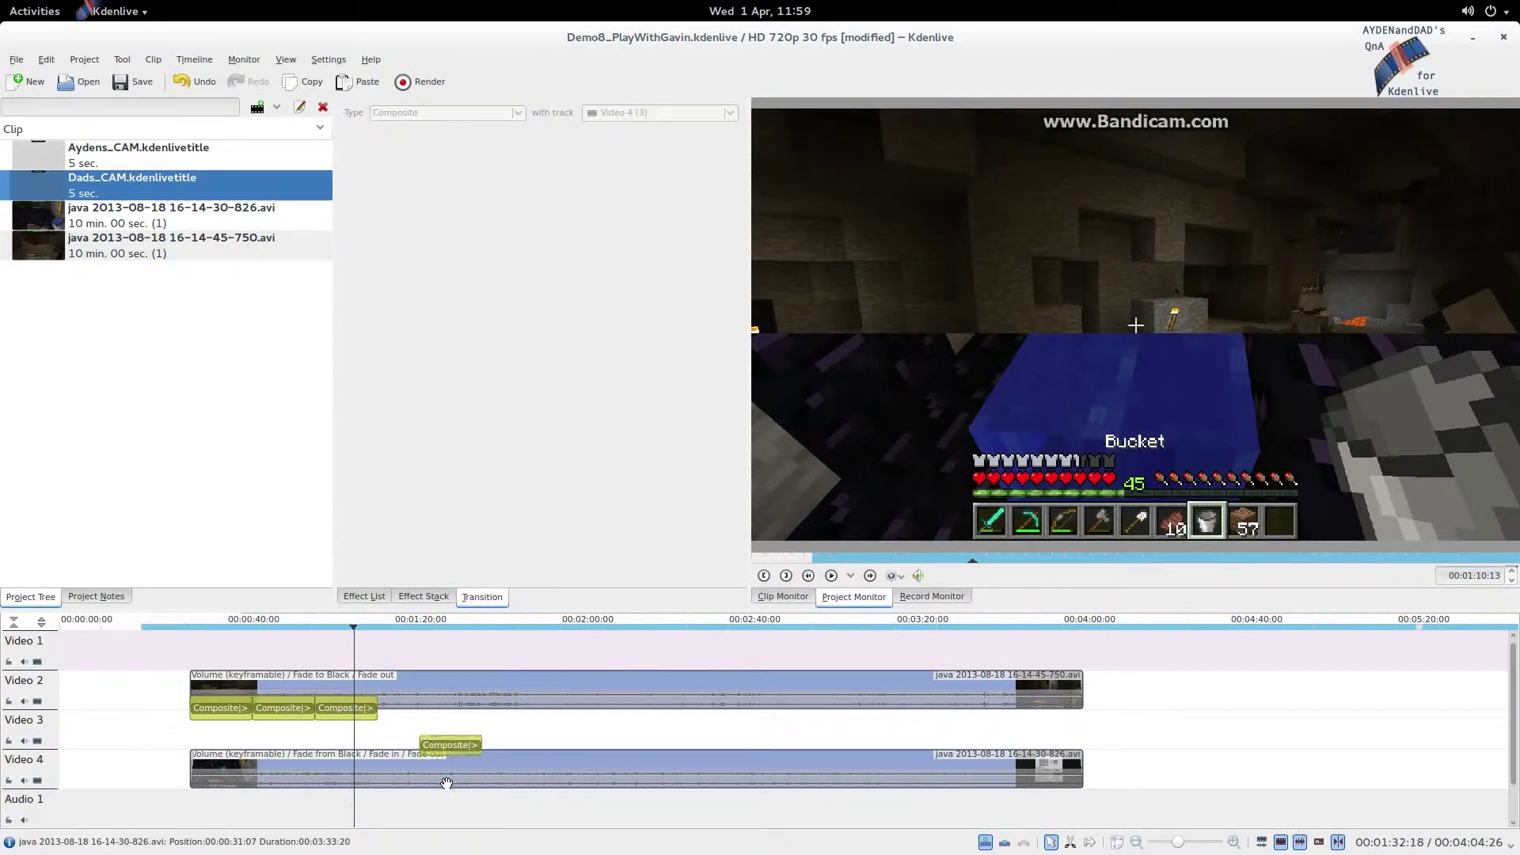
{"action": "left_click", "coordinate": [423, 708]}
{"action": "left_click_drag", "start_coordinate": [422, 707], "coordinate": [410, 707]}
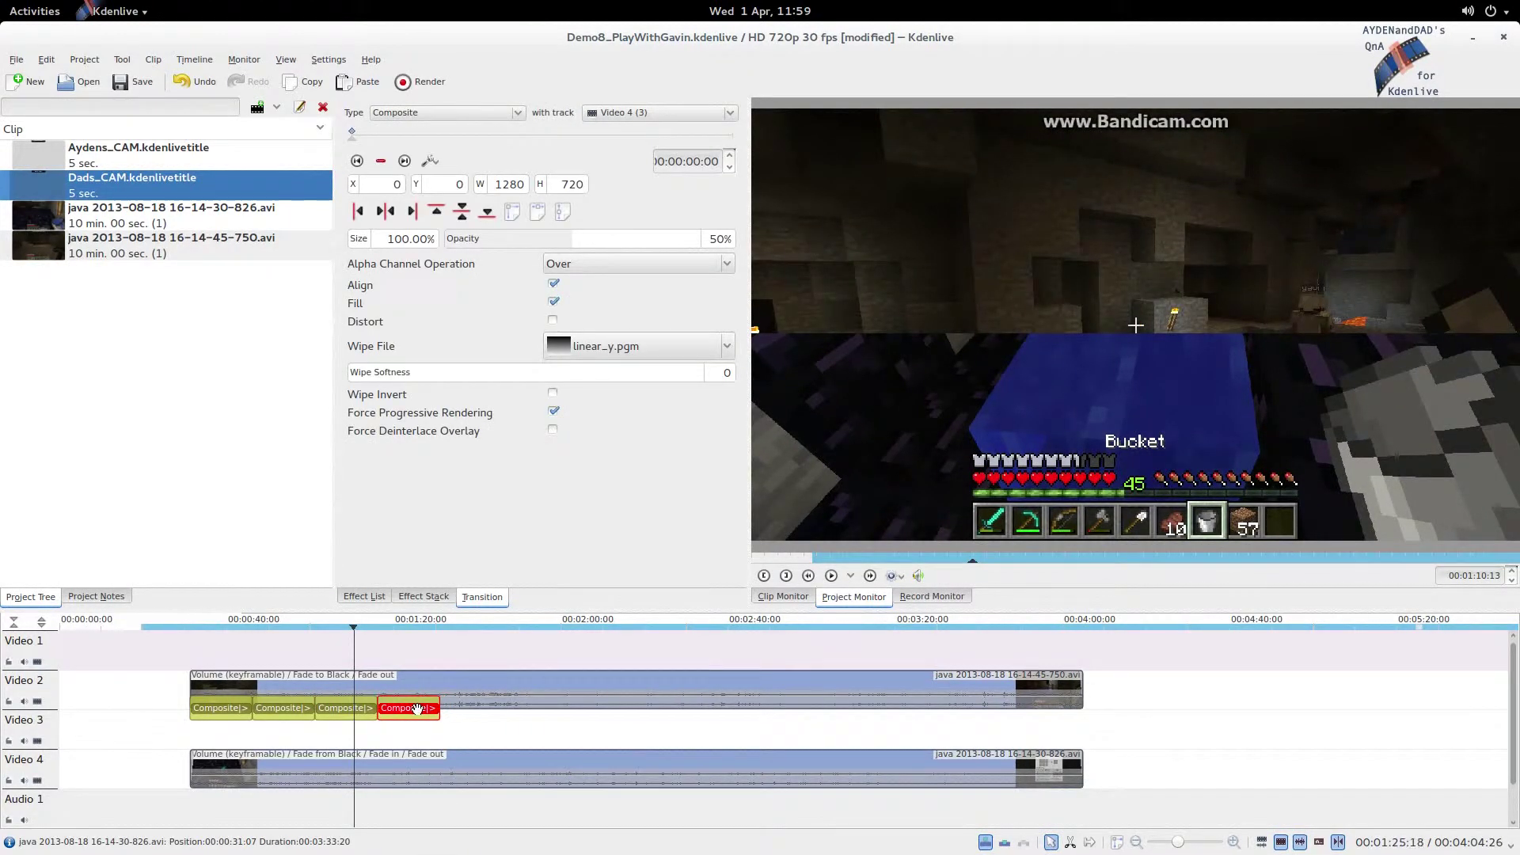
{"action": "left_click", "coordinate": [413, 739]}
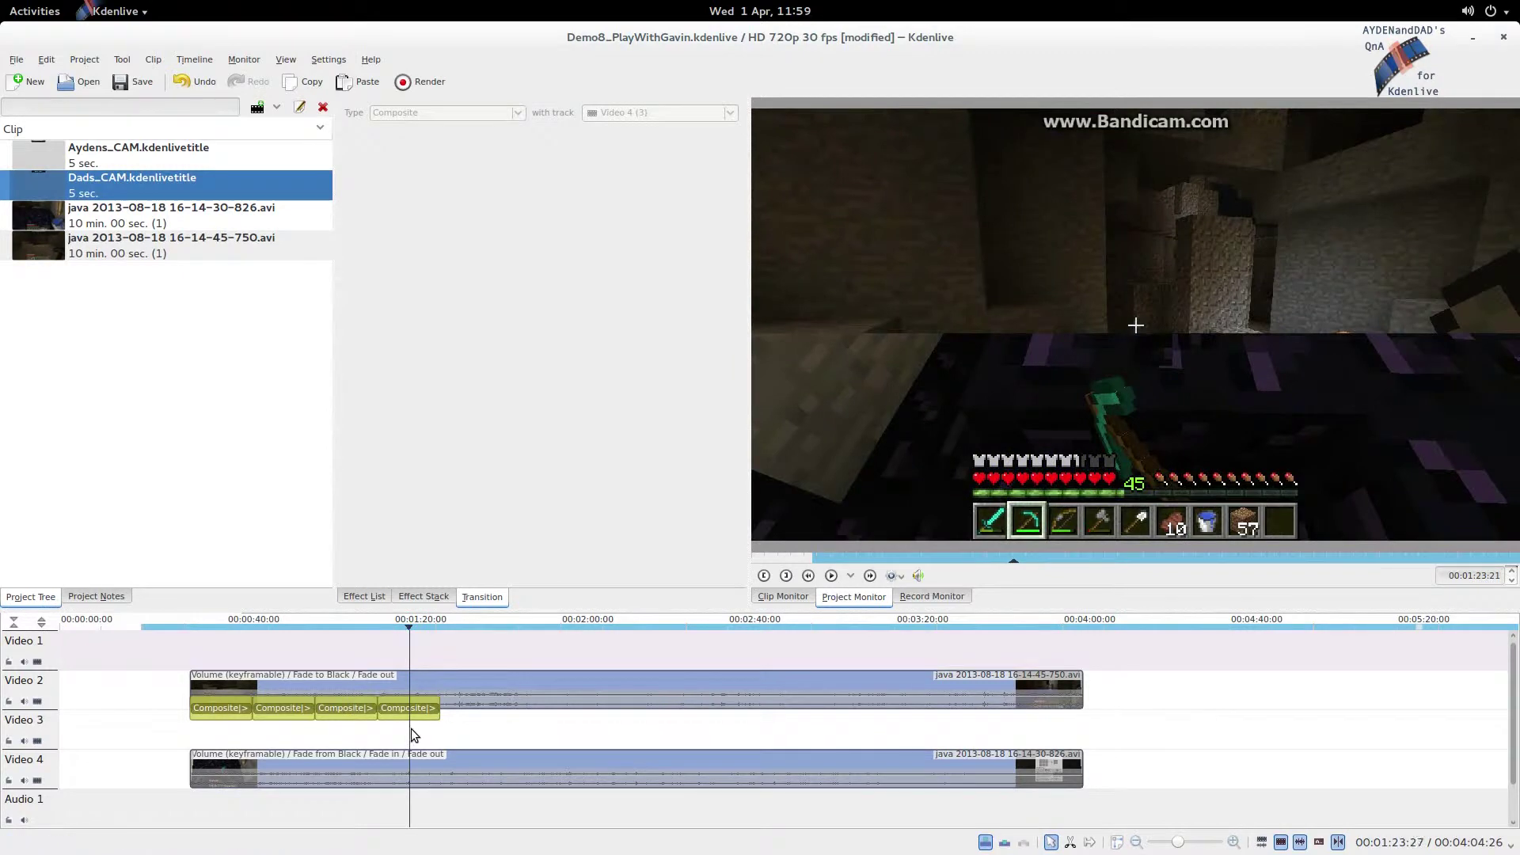
Set the fourth Composite's wipe file to bi-linear_x.pgm at its starting keyframe.
{"action": "left_click", "coordinate": [409, 706]}
{"action": "left_click", "coordinate": [357, 161]}
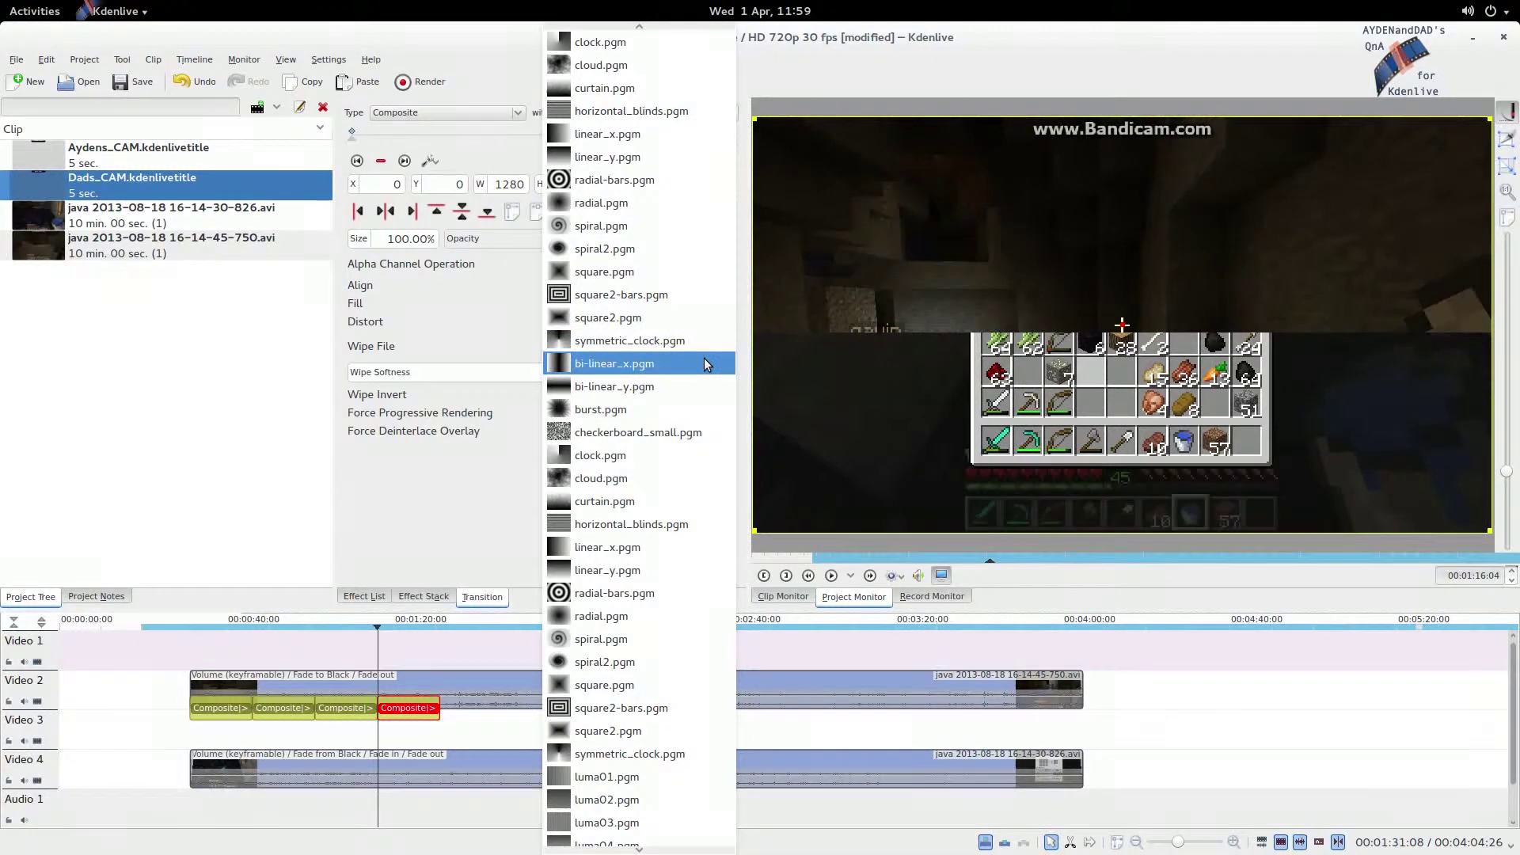
{"action": "left_click", "coordinate": [704, 358]}
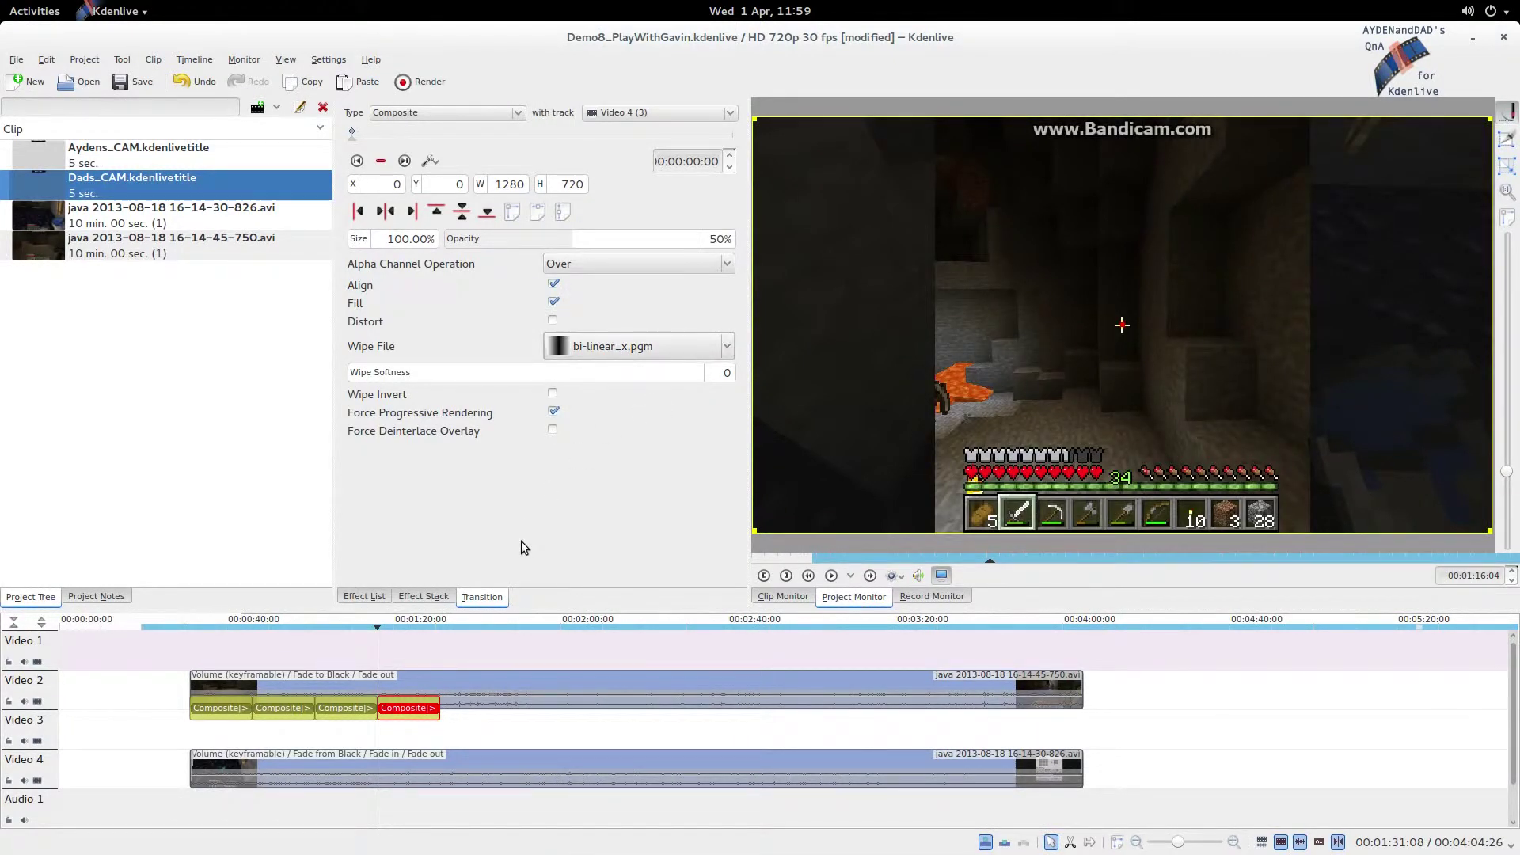
{"action": "left_click", "coordinate": [408, 732]}
{"action": "left_click", "coordinate": [407, 708]}
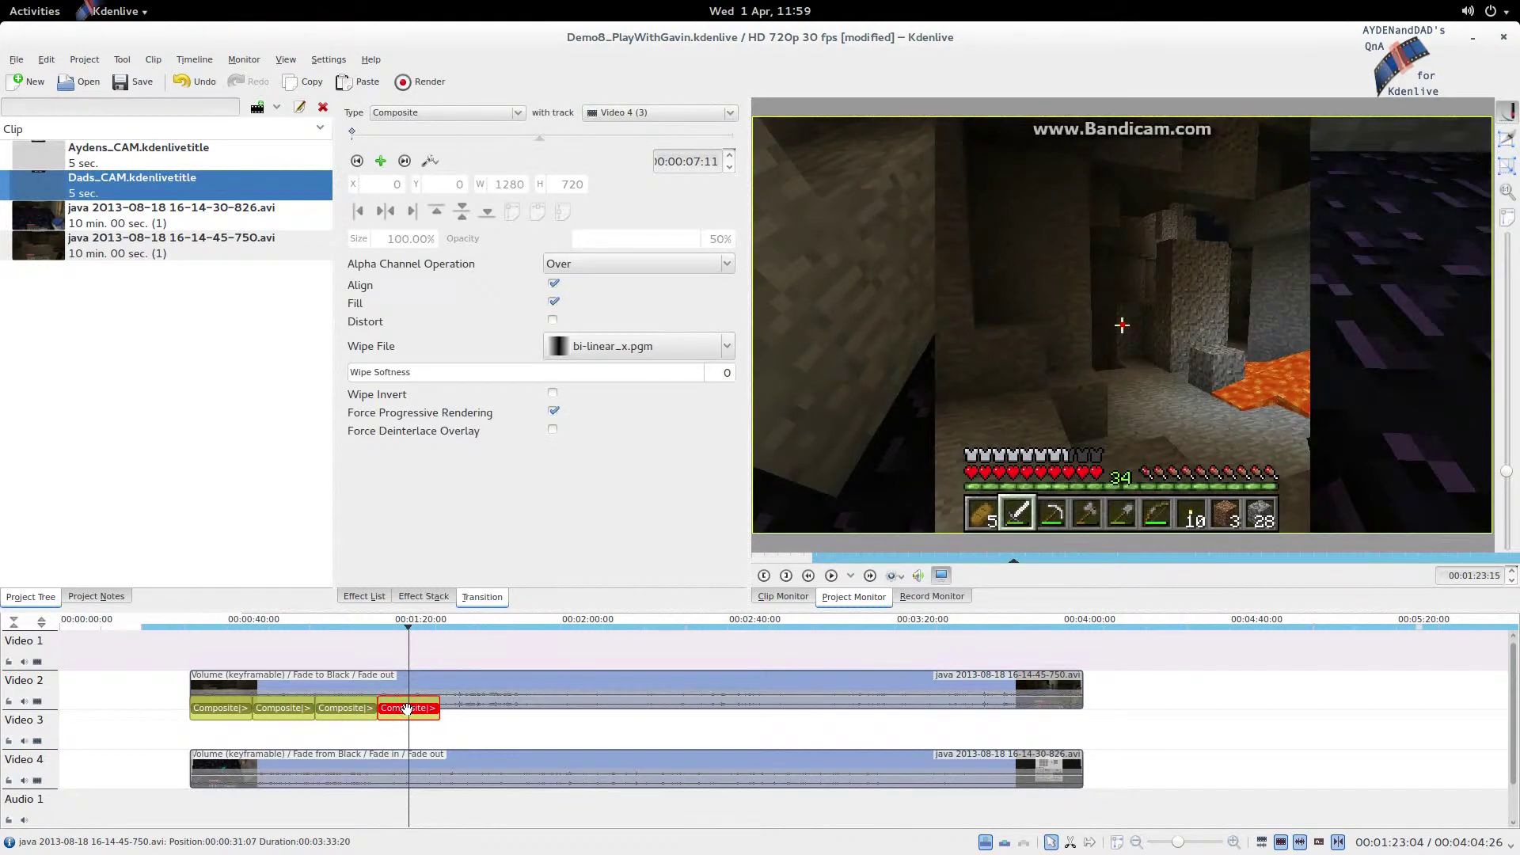
Copy the fourth Composite and place the pasted copy right after it as a fifth transition.
{"action": "right_click", "coordinate": [407, 708]}
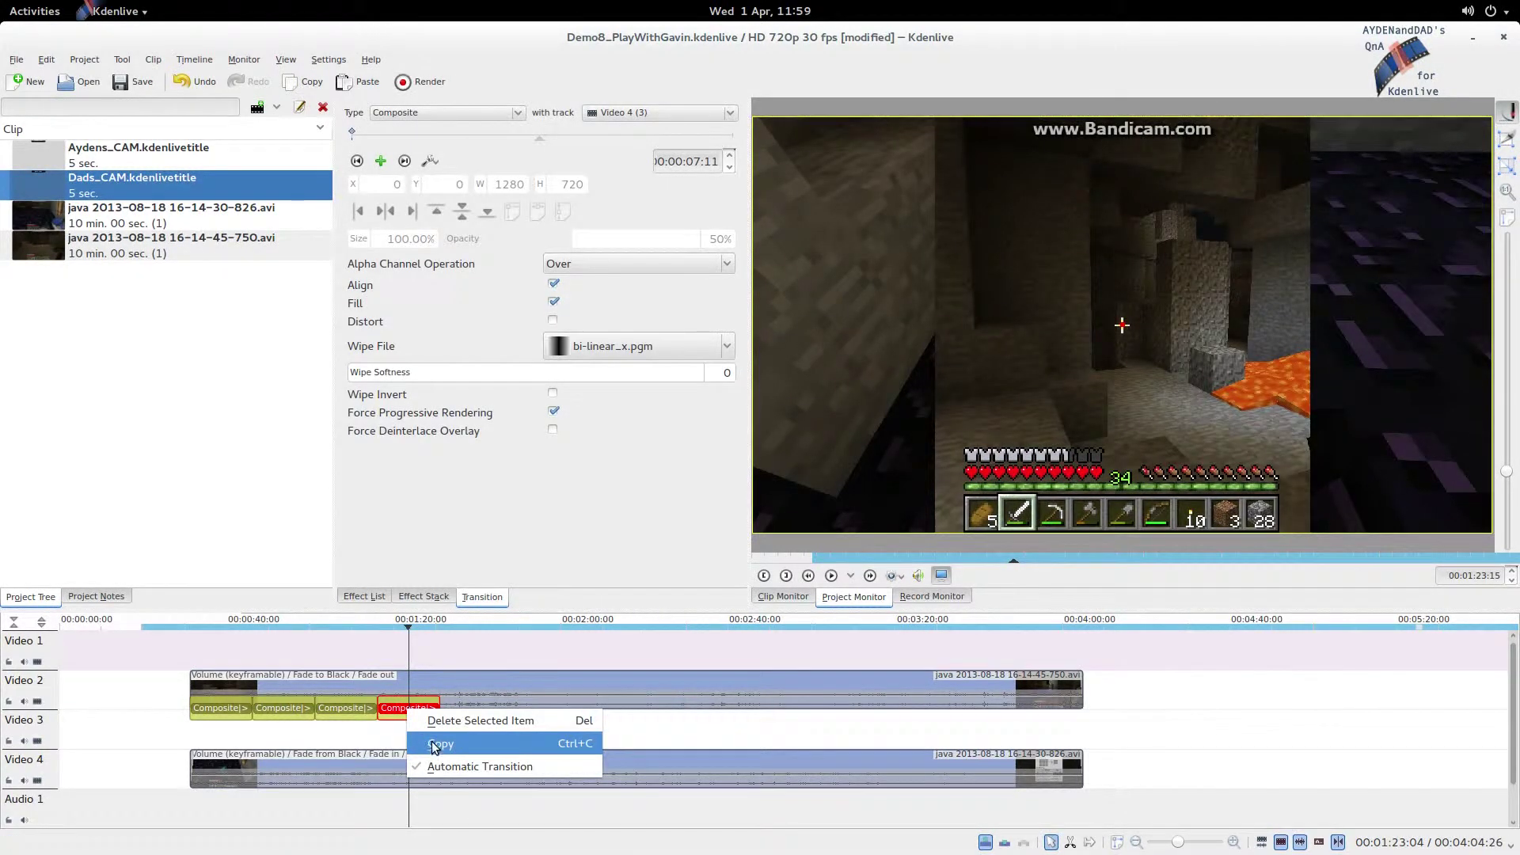
{"action": "left_click", "coordinate": [494, 732]}
{"action": "right_click", "coordinate": [479, 734]}
{"action": "left_click", "coordinate": [505, 770]}
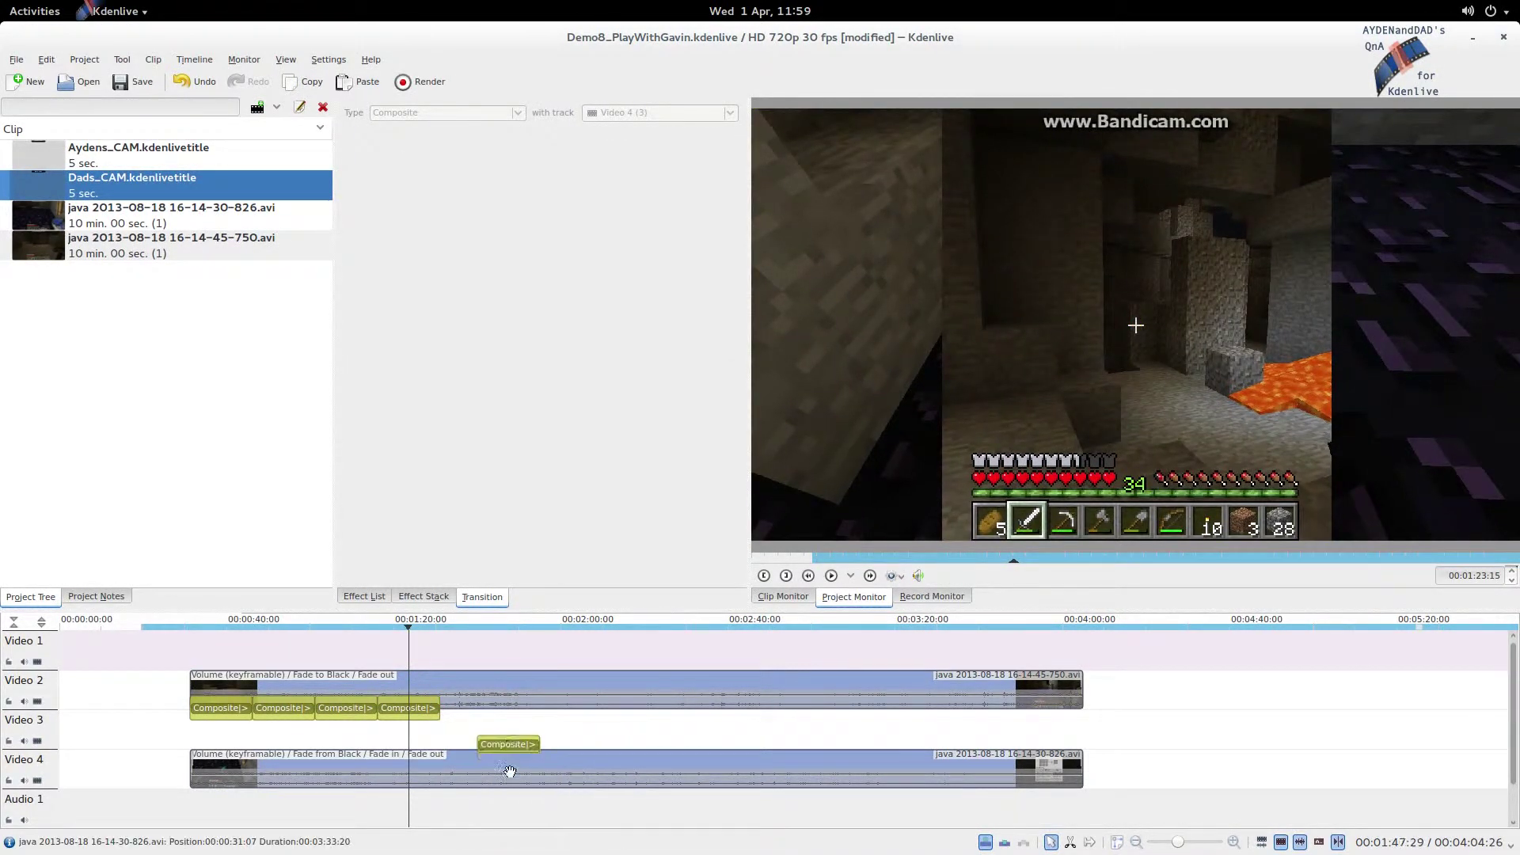
{"action": "left_click_drag", "start_coordinate": [511, 746], "coordinate": [473, 709]}
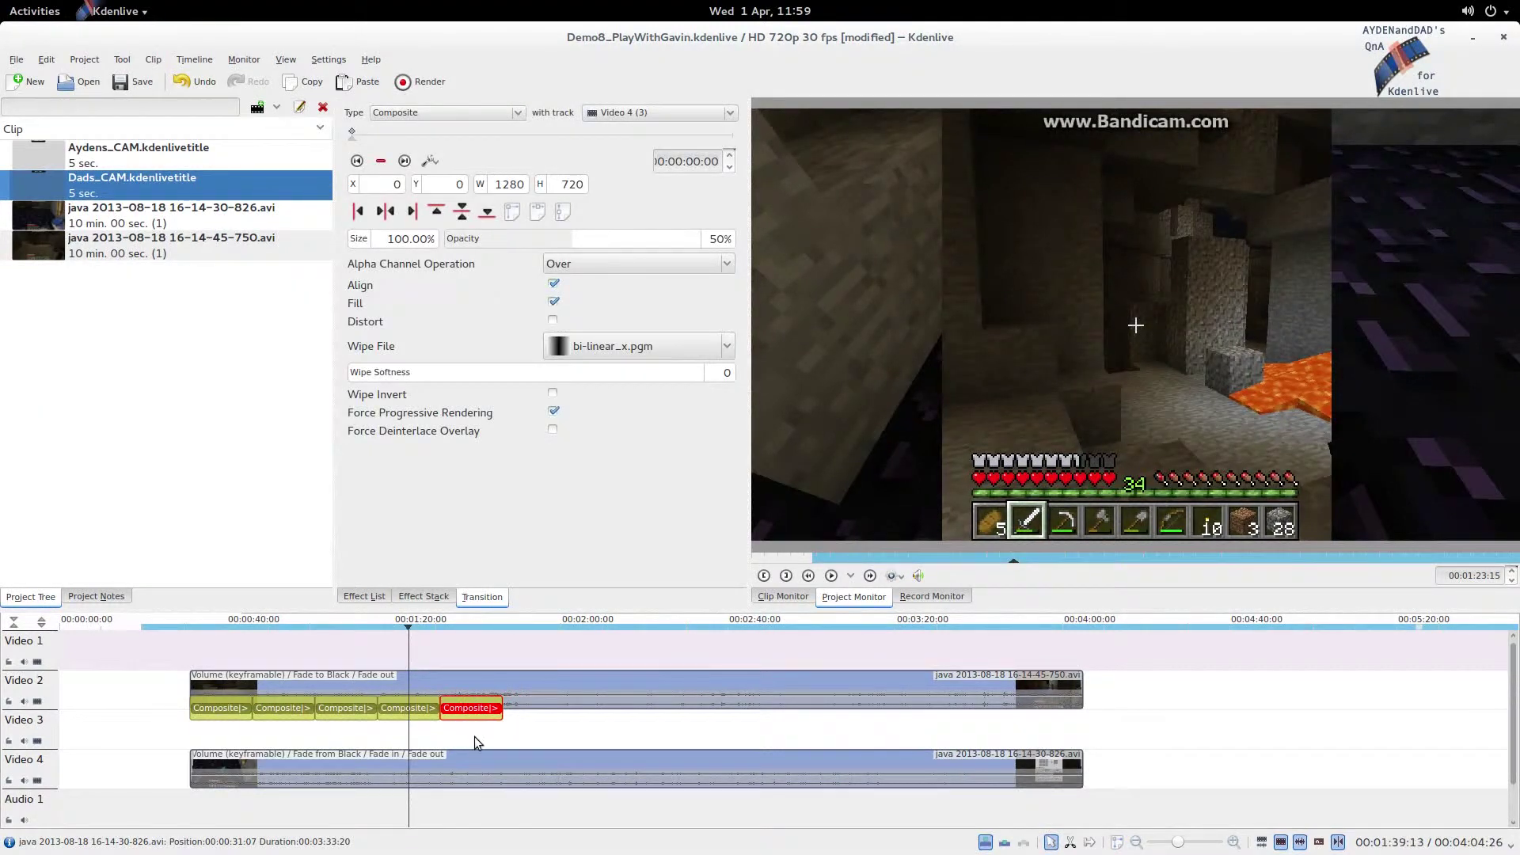
{"action": "left_click", "coordinate": [476, 741]}
Set the fifth Composite's wipe file to bi-linear_y.pgm.
{"action": "left_click", "coordinate": [473, 707]}
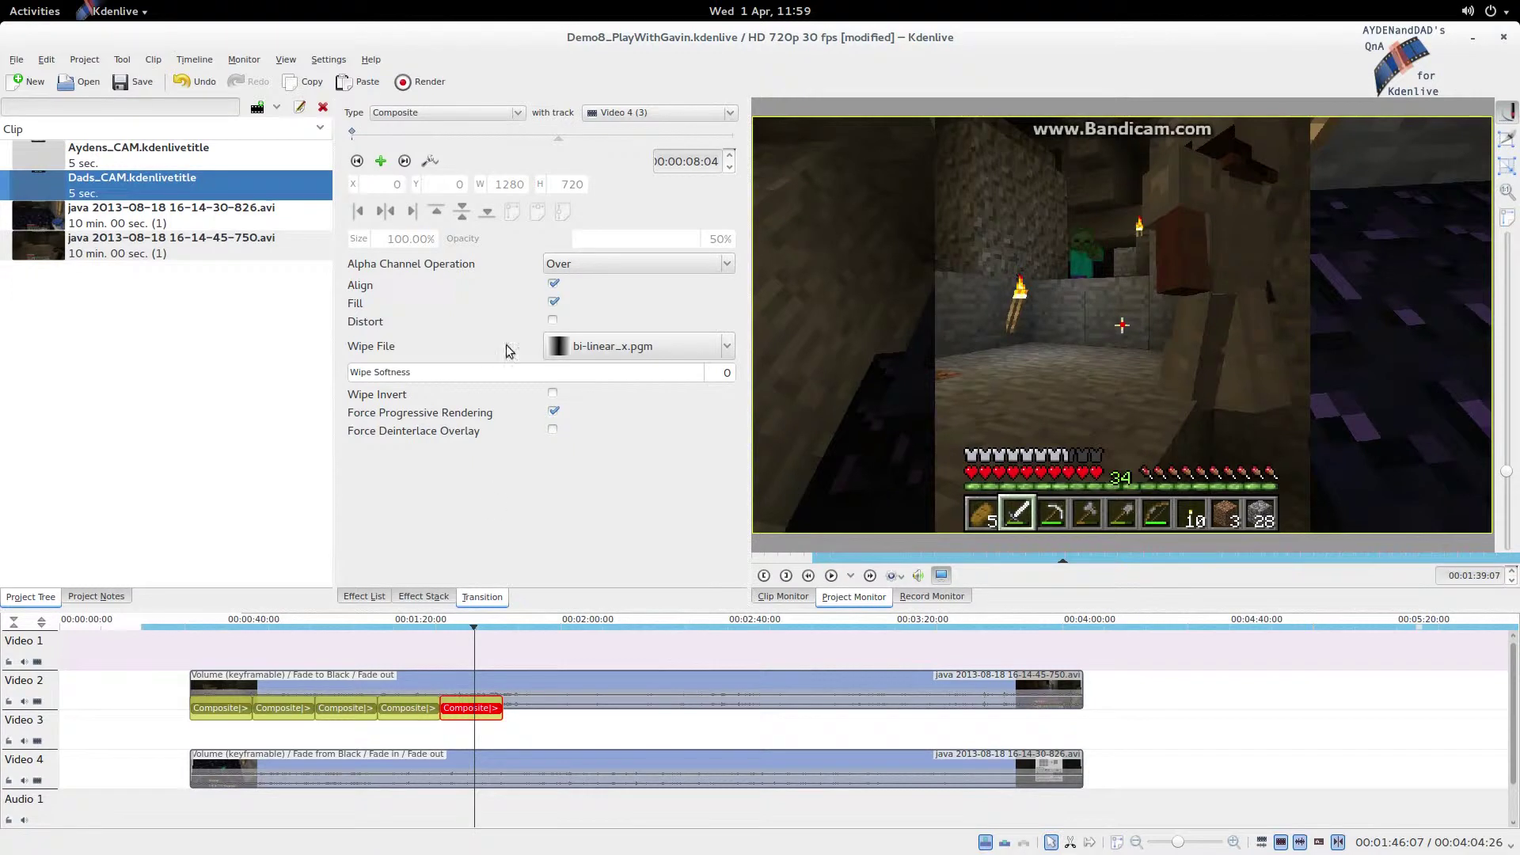
{"action": "left_click", "coordinate": [608, 353]}
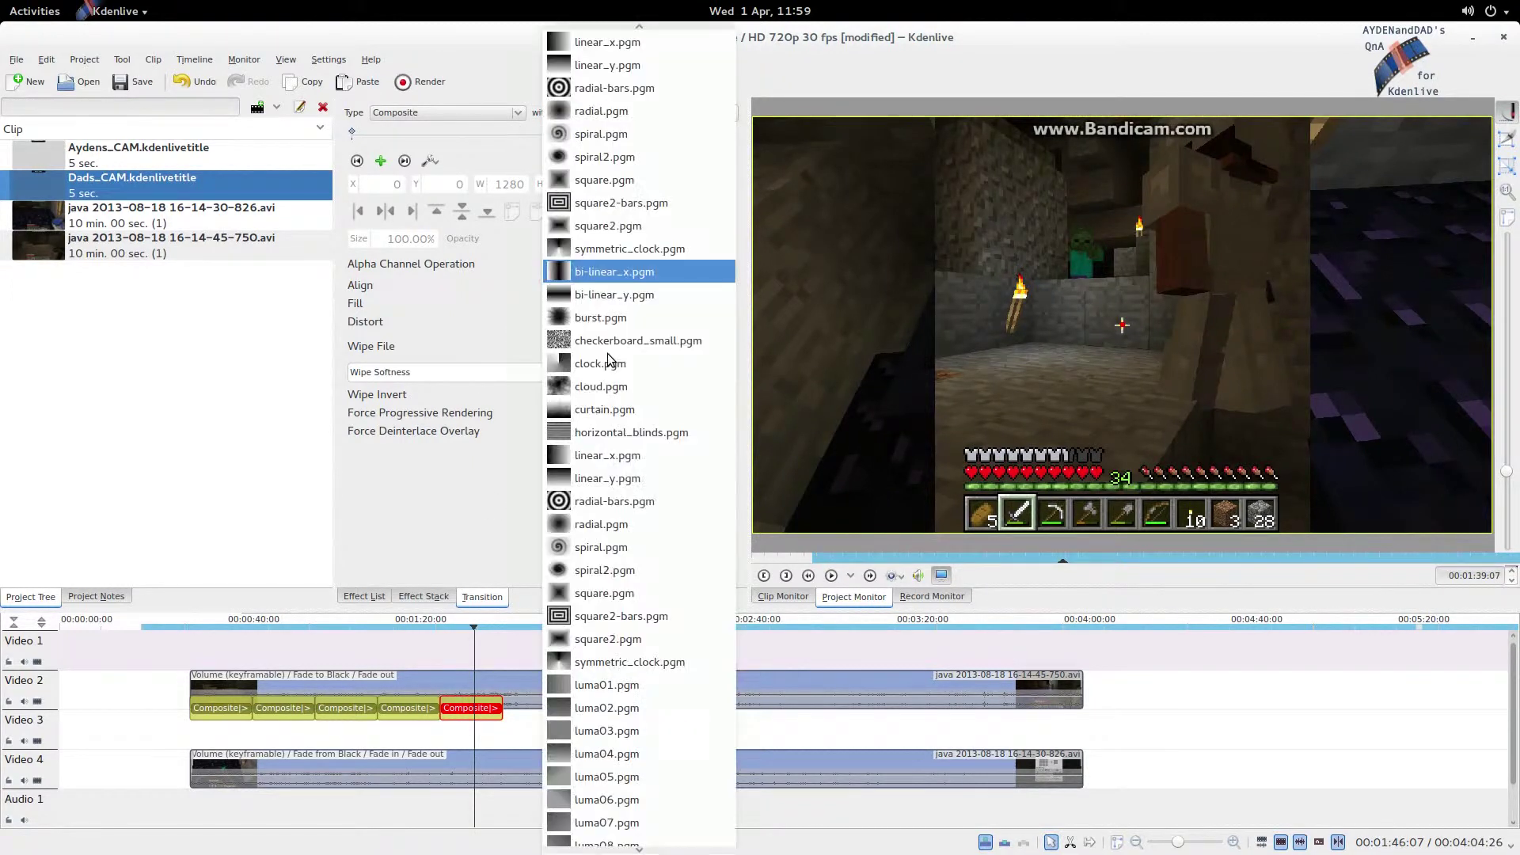
{"action": "left_click", "coordinate": [619, 295]}
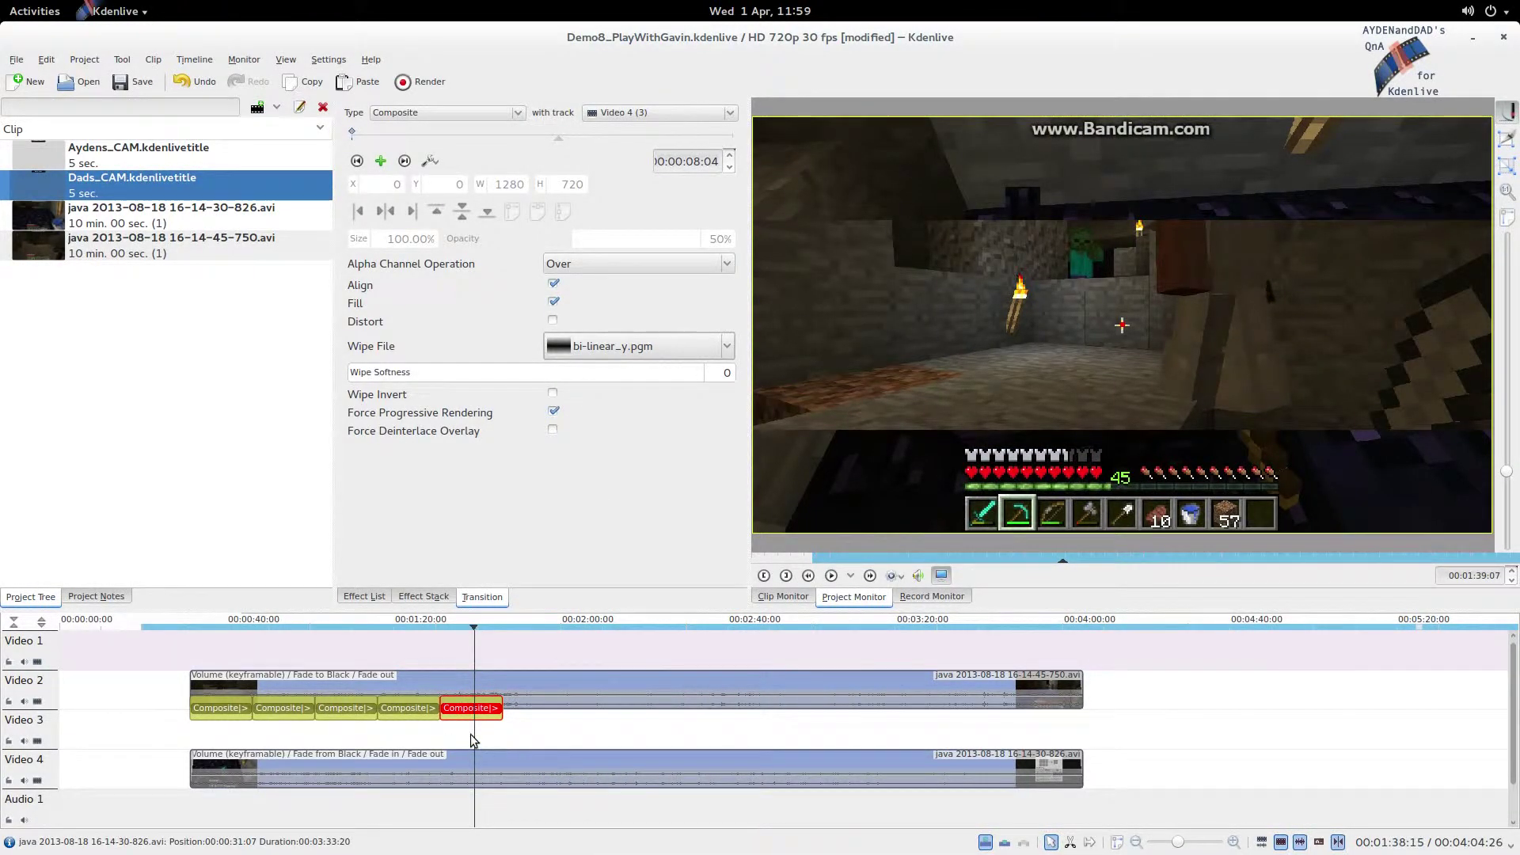
{"action": "scroll", "coordinate": [487, 713], "scroll_direction": "up", "scroll_amount": 2}
Copy the fifth Composite and place a sixth copy right after it.
{"action": "right_click", "coordinate": [493, 707]}
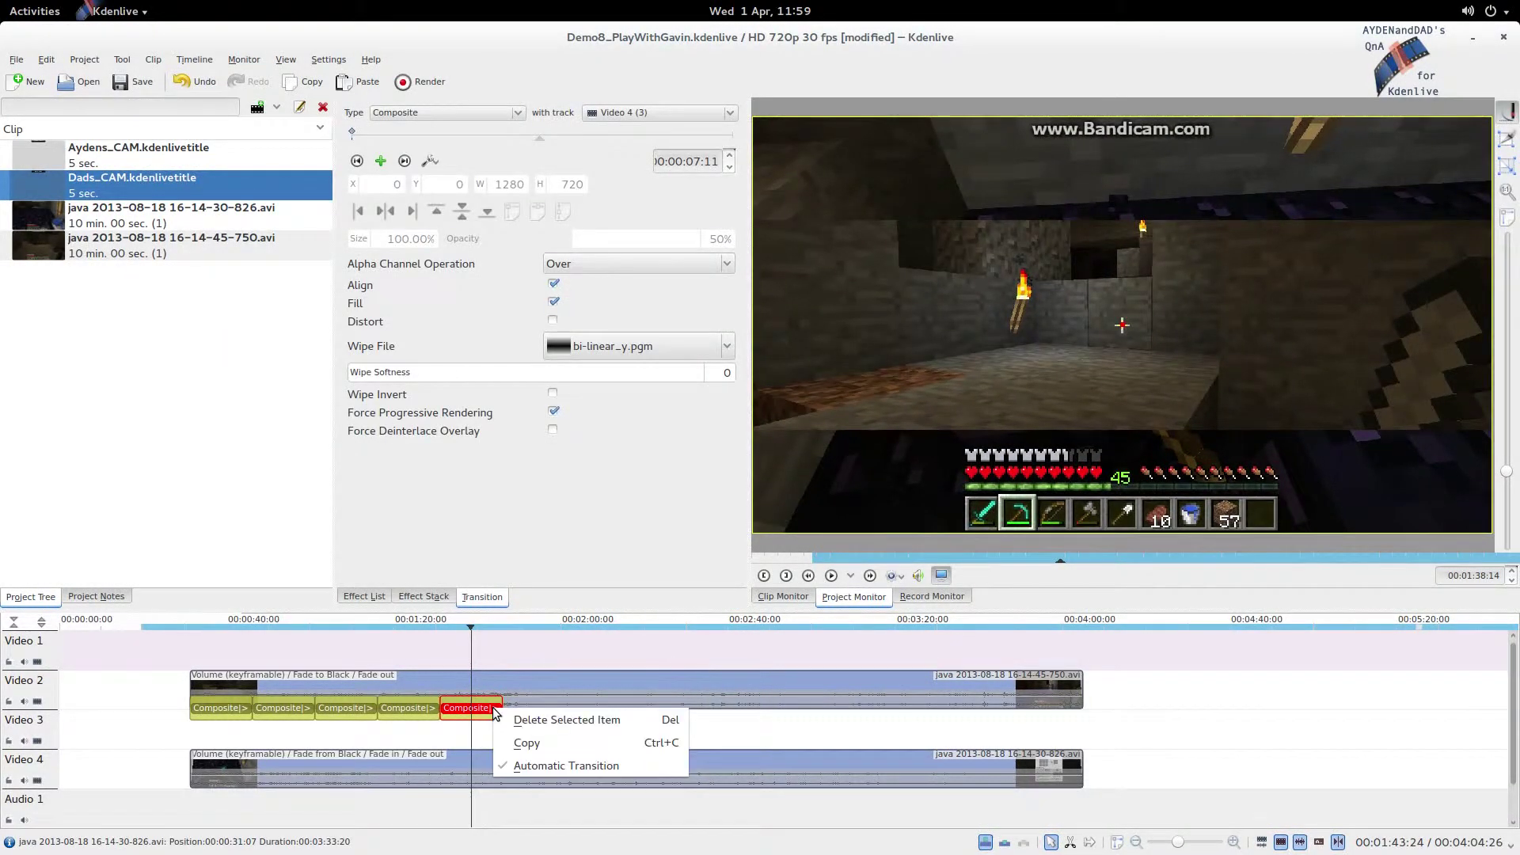
{"action": "left_click", "coordinate": [533, 741]}
{"action": "right_click", "coordinate": [535, 731]}
{"action": "left_click", "coordinate": [562, 774]}
{"action": "left_click_drag", "start_coordinate": [558, 741], "coordinate": [533, 707]}
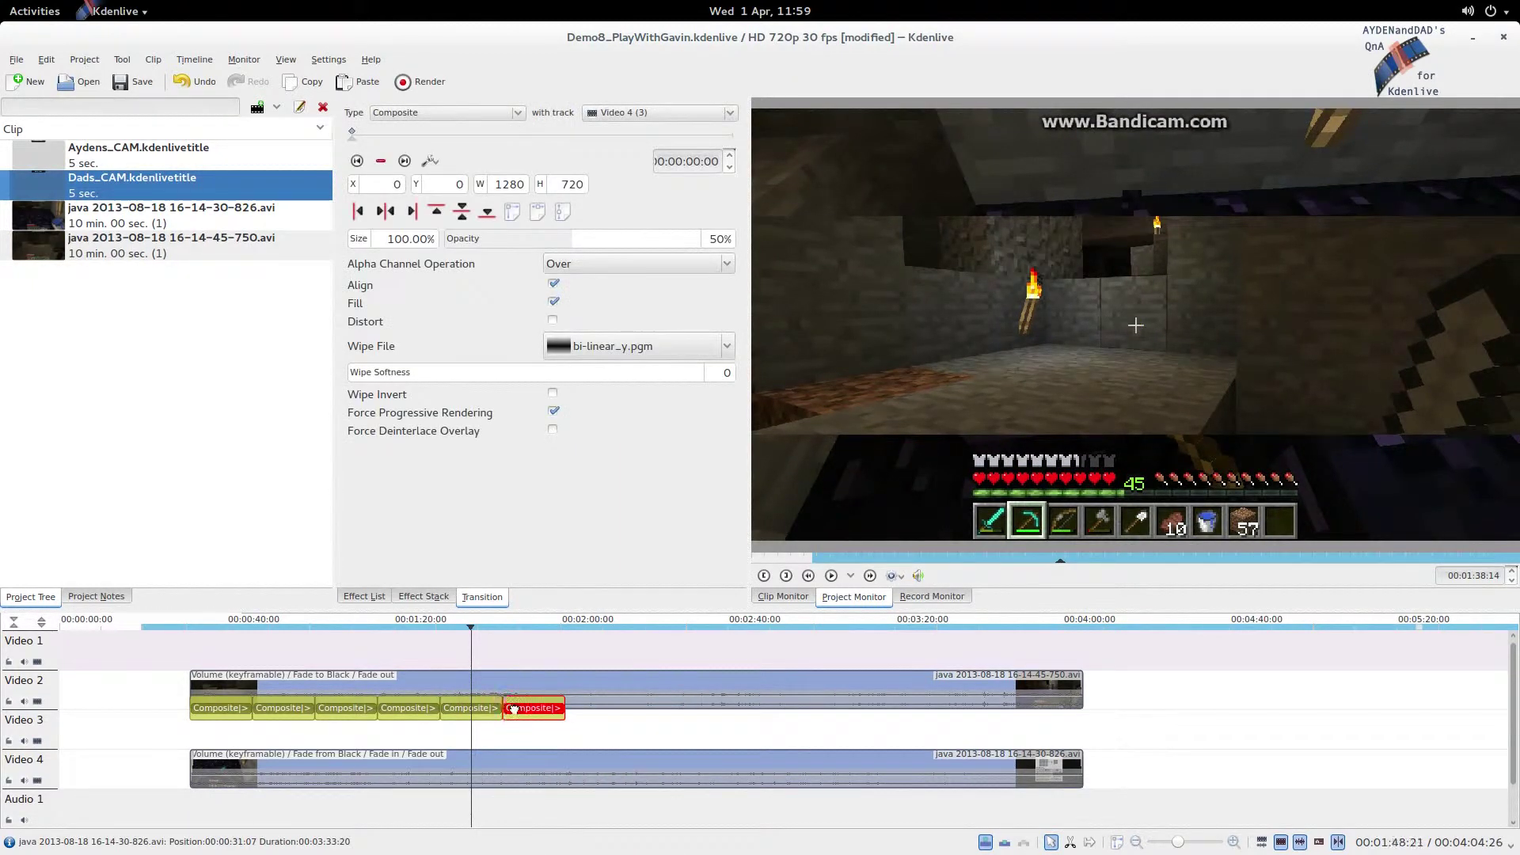
{"action": "left_click", "coordinate": [533, 740]}
Set the sixth Composite's wipe file to burst.pgm at its starting keyframe.
{"action": "left_click", "coordinate": [535, 709]}
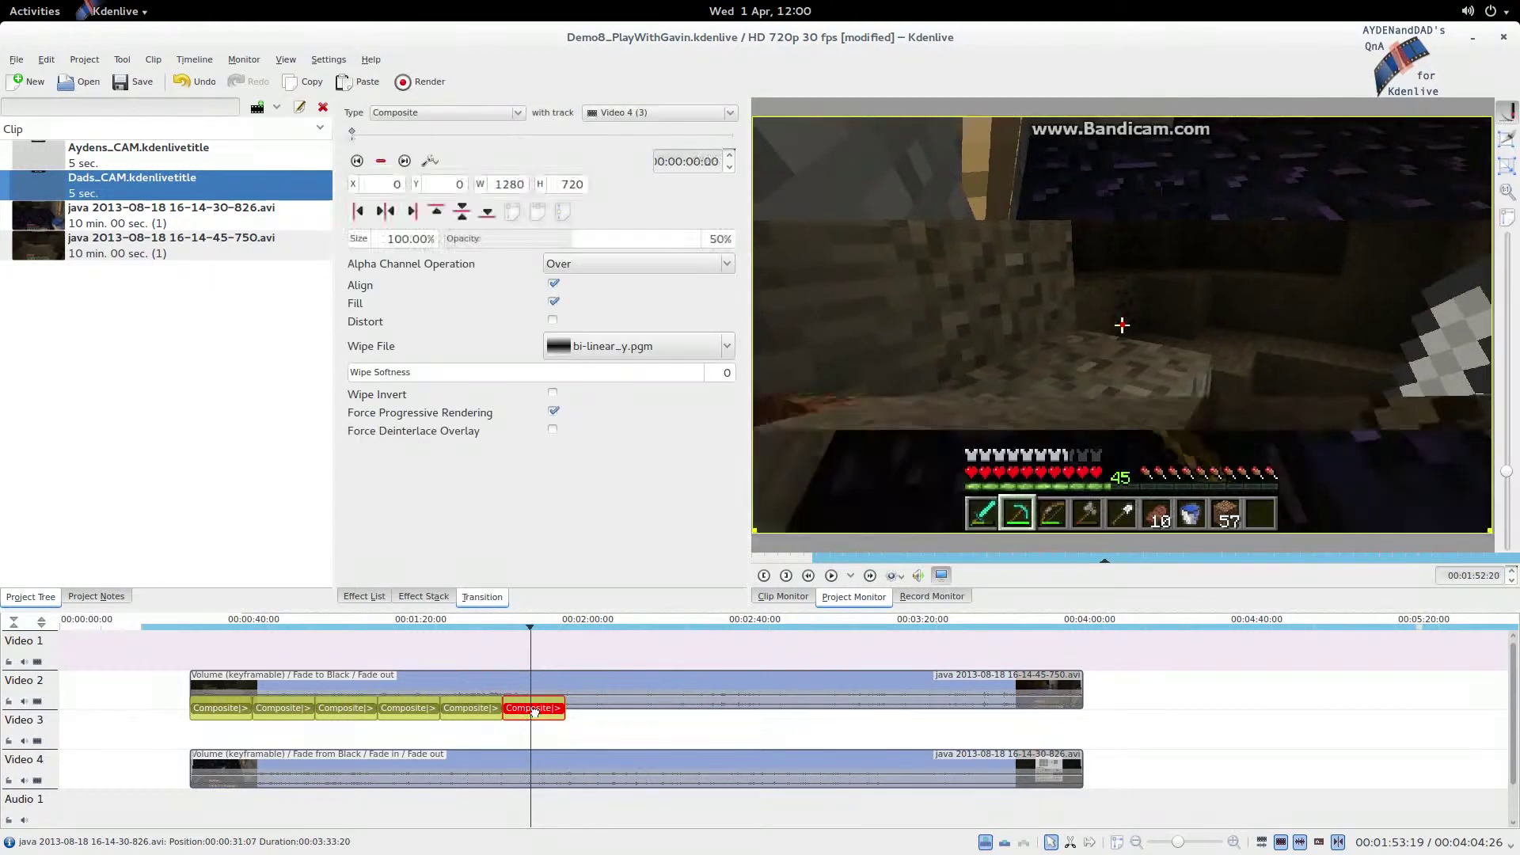
{"action": "left_click", "coordinate": [357, 162]}
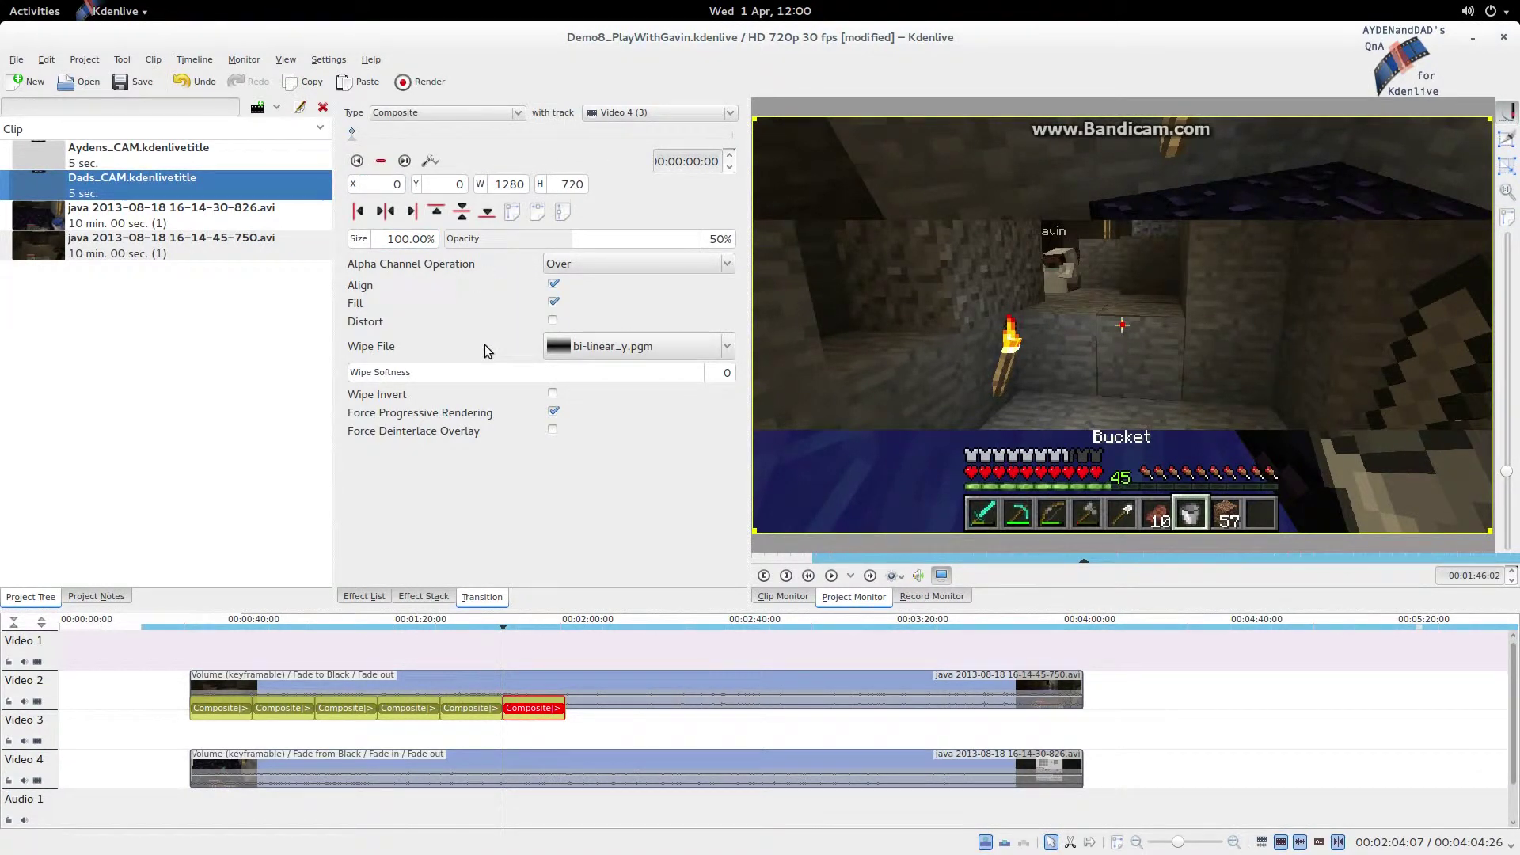
{"action": "left_click", "coordinate": [643, 350]}
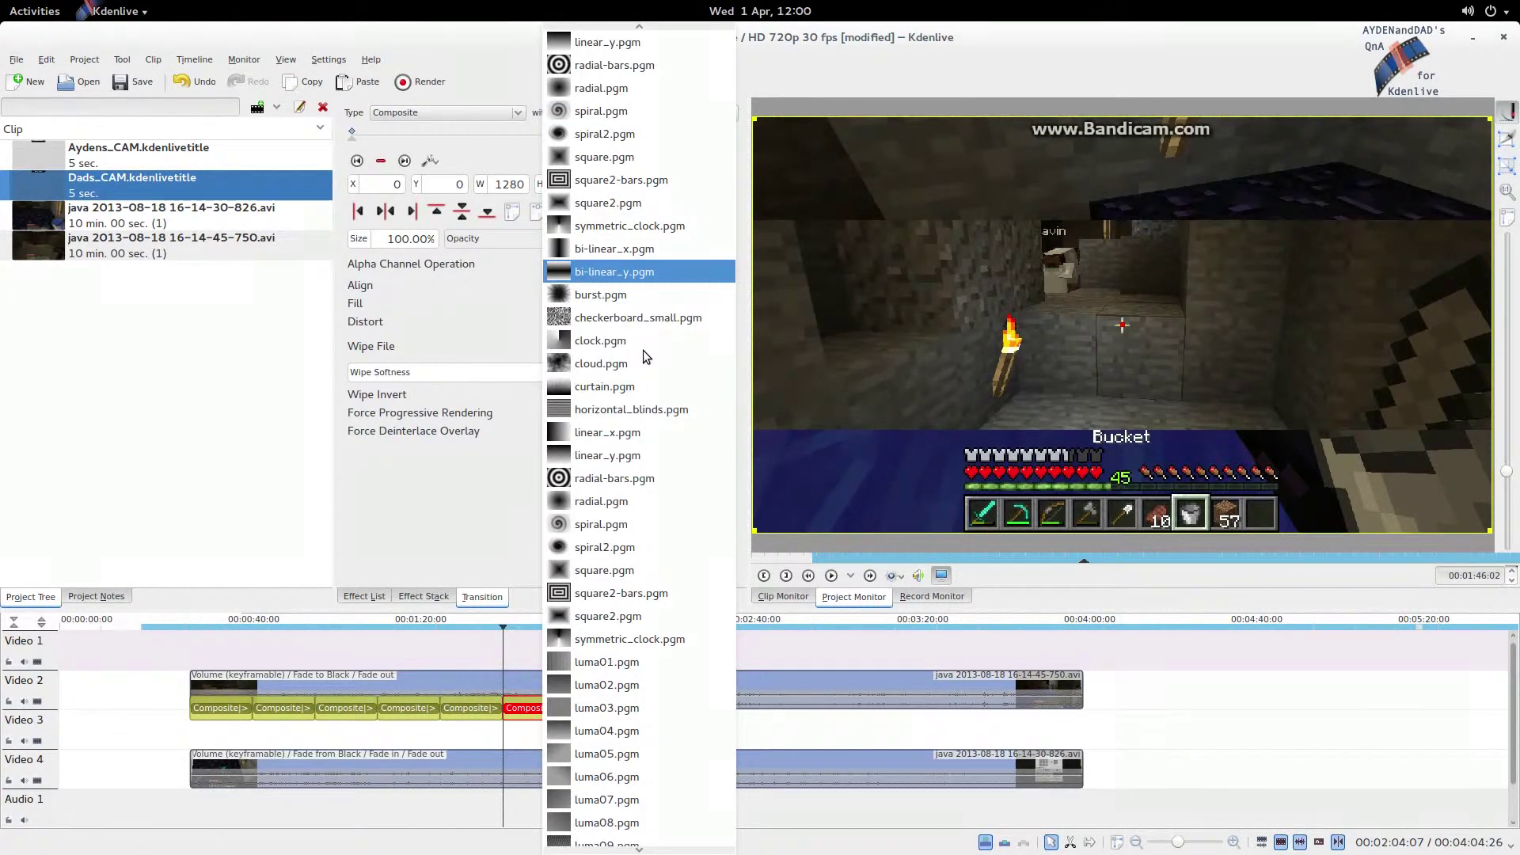
{"action": "left_click", "coordinate": [639, 294]}
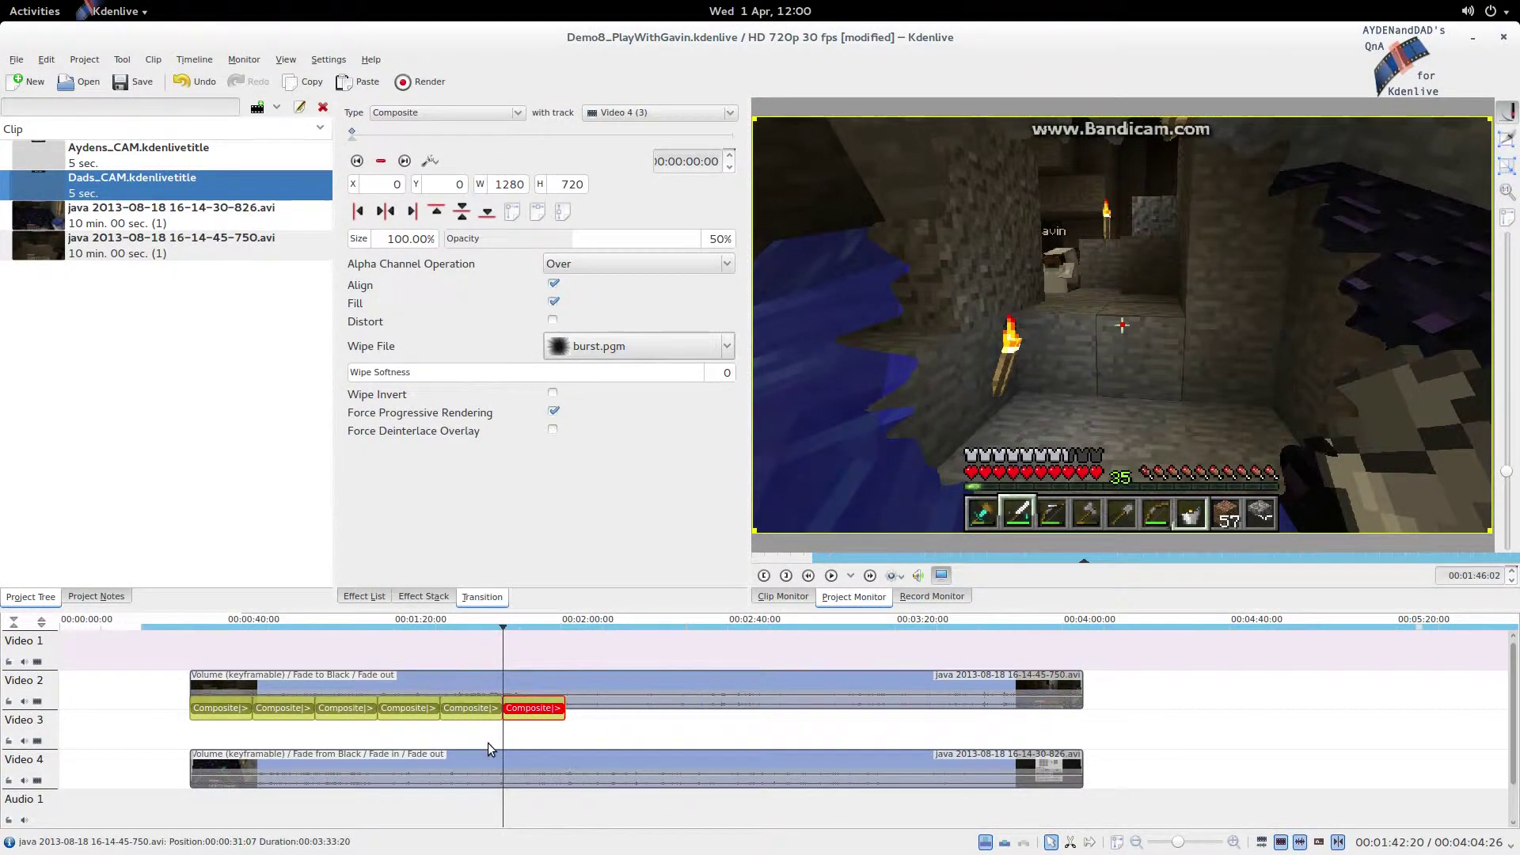
Play back the timeline to preview the chained wipe transitions.
{"action": "left_click", "coordinate": [520, 742]}
{"action": "key", "text": "space"}
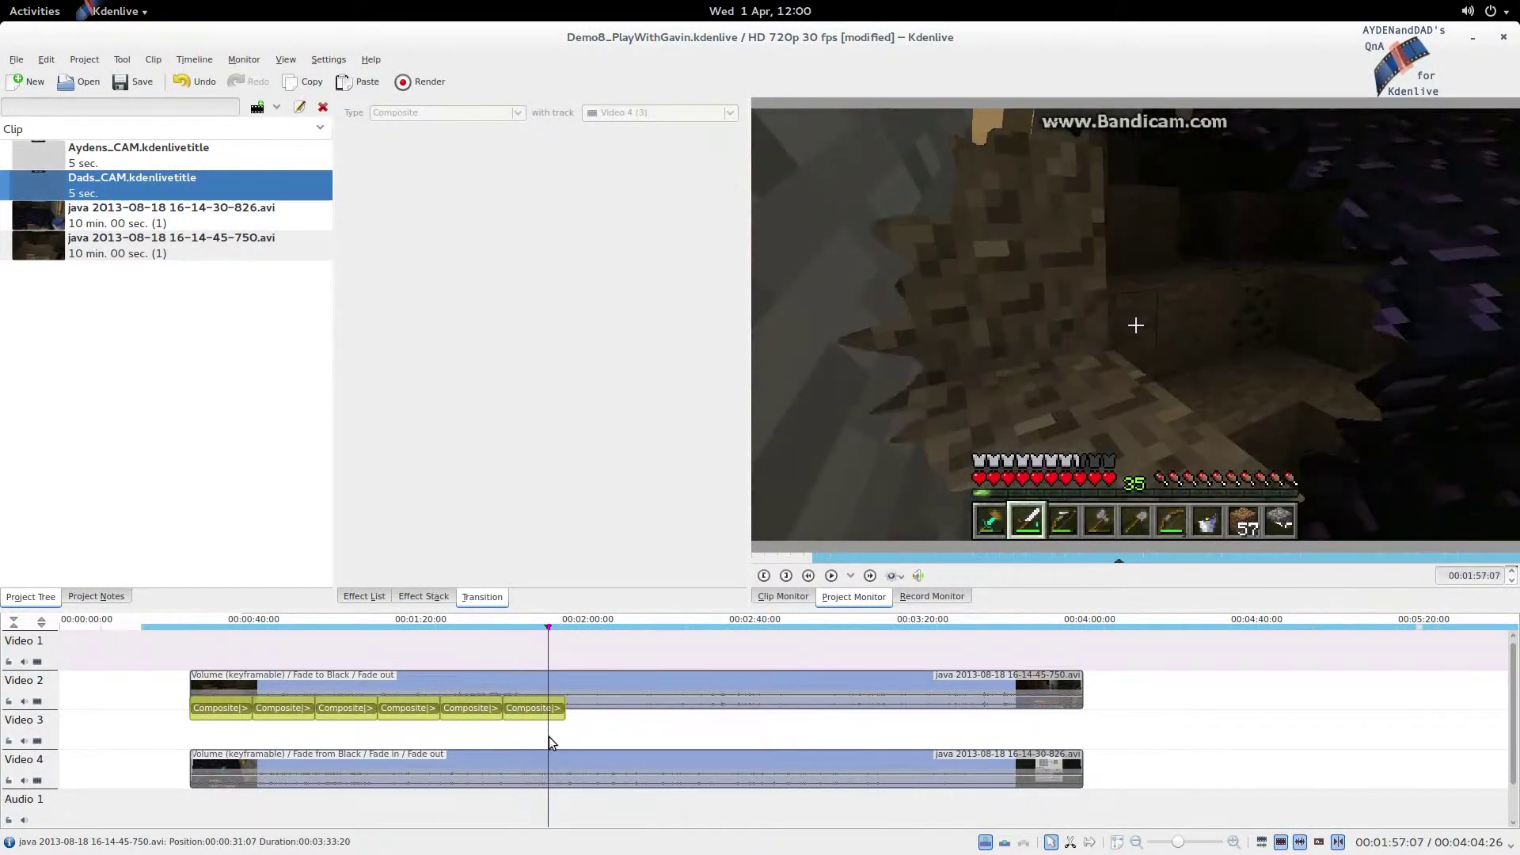
{"action": "left_click", "coordinate": [538, 708]}
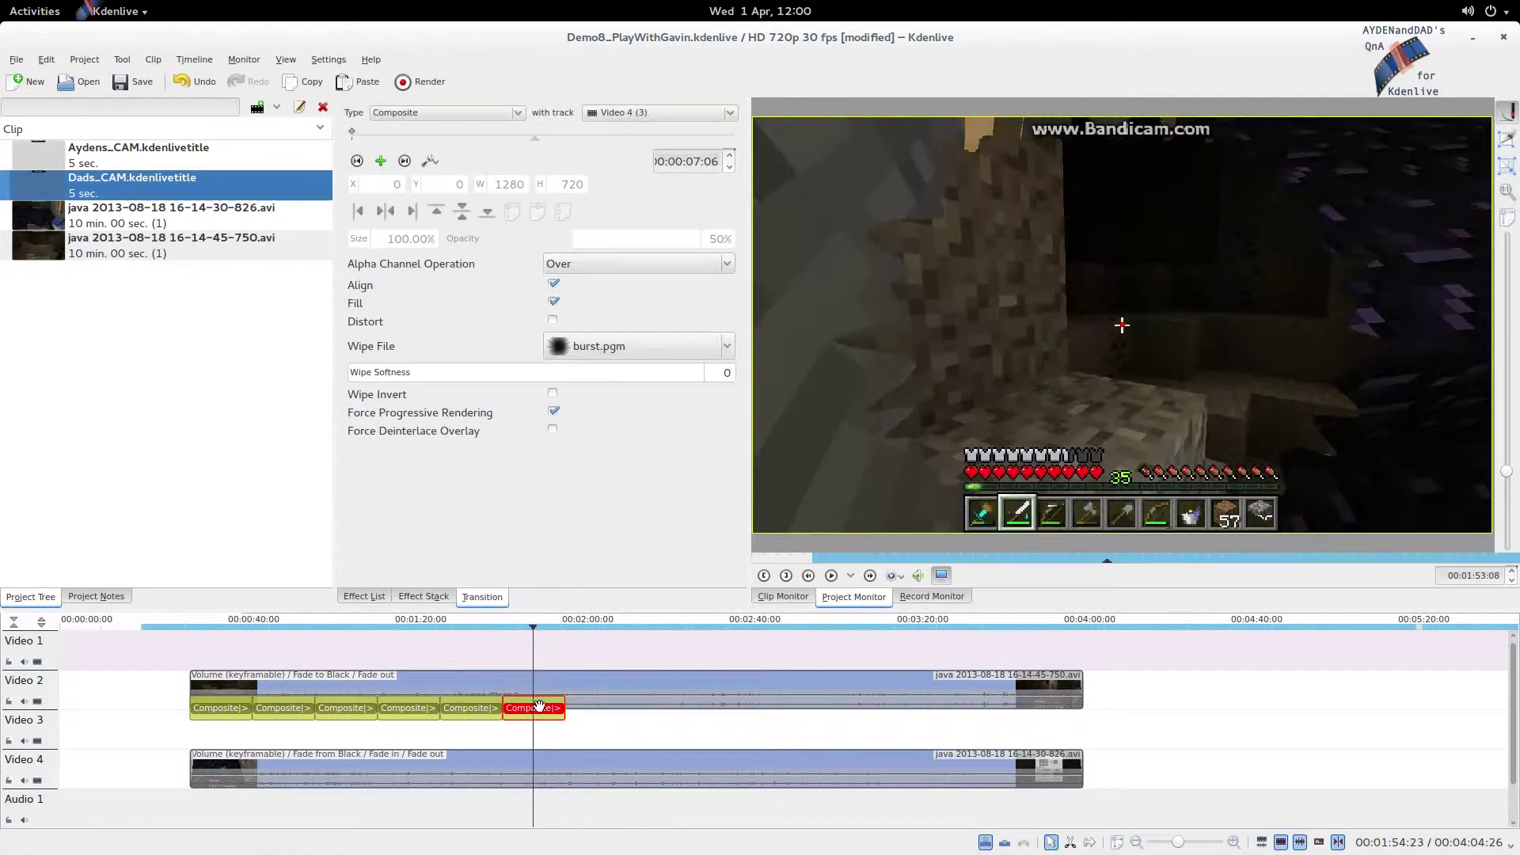
Copy the sixth Composite transition and paste it on Video 3 right after the sixth.
{"action": "right_click", "coordinate": [539, 709]}
{"action": "left_click", "coordinate": [564, 741]}
{"action": "right_click", "coordinate": [578, 724]}
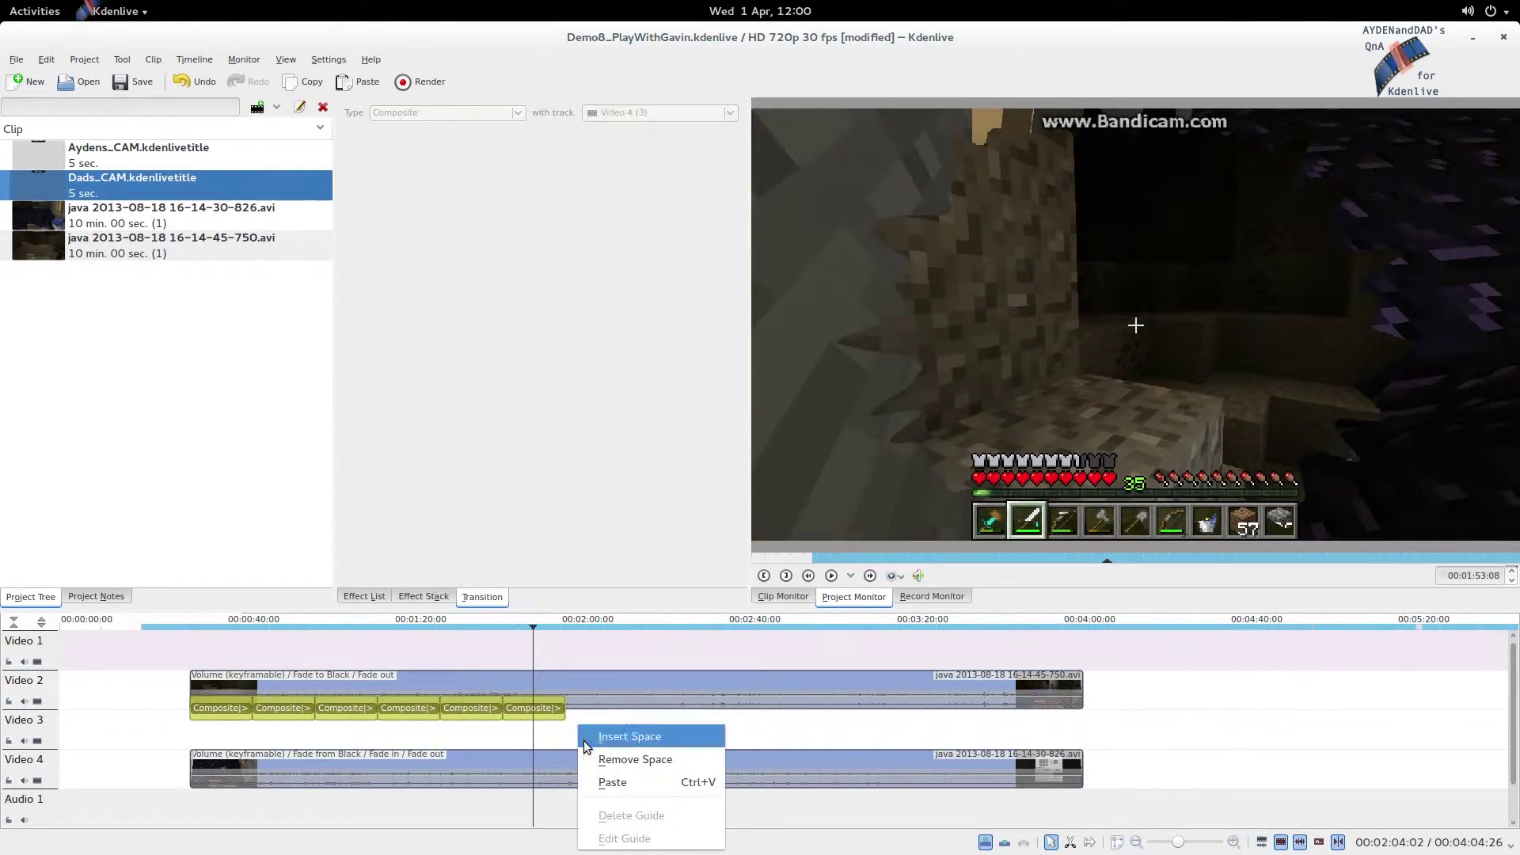
{"action": "left_click", "coordinate": [613, 784]}
{"action": "left_click_drag", "start_coordinate": [611, 752], "coordinate": [593, 698]}
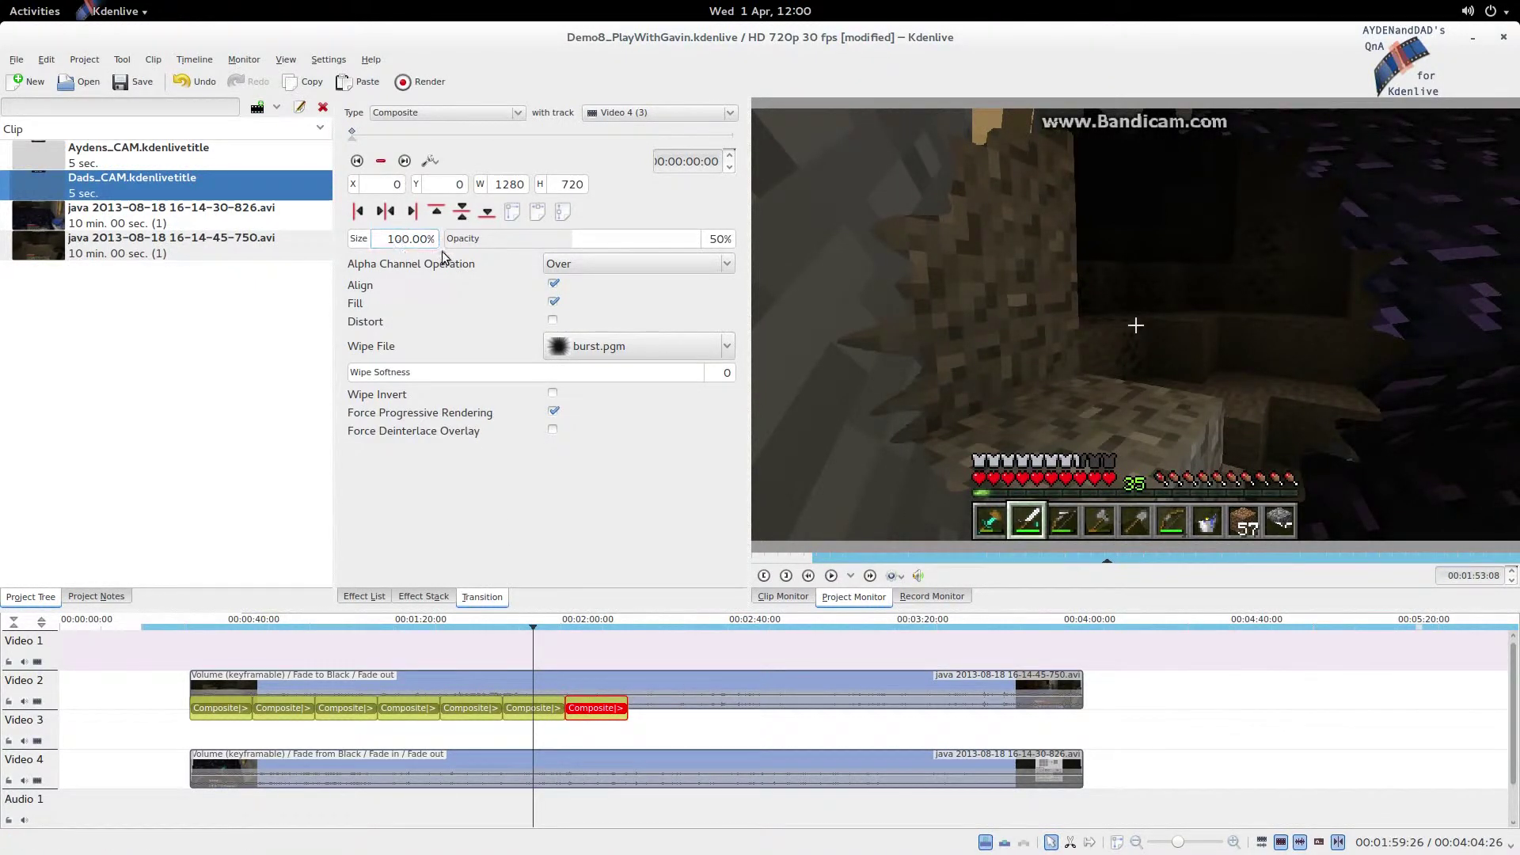
Give the new Composite the checkerboard_small.pgm wipe and play the project around 2:10.
{"action": "left_click", "coordinate": [664, 346]}
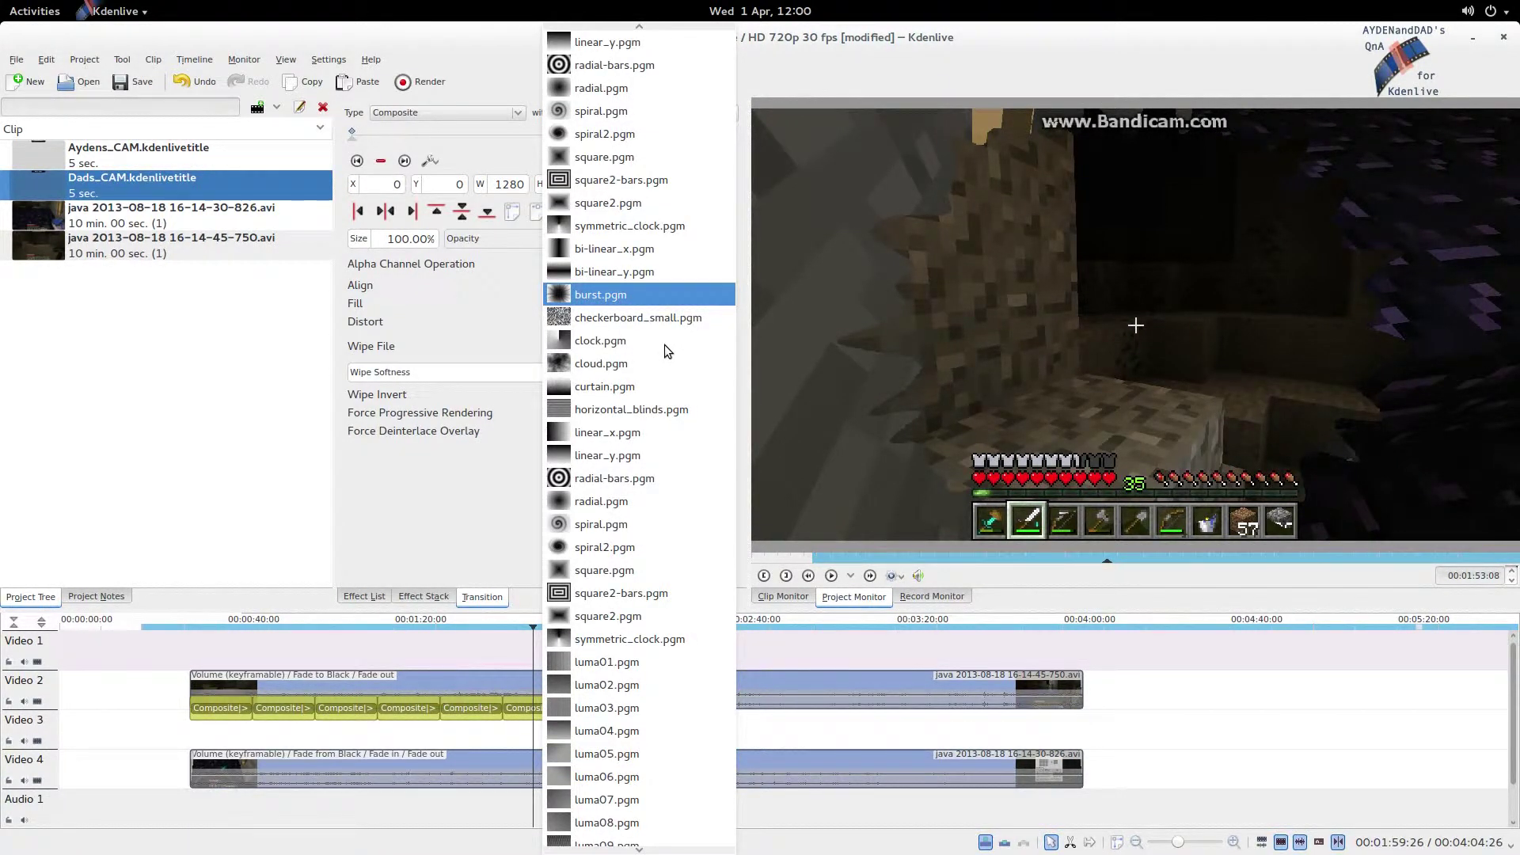
{"action": "left_click", "coordinate": [667, 321]}
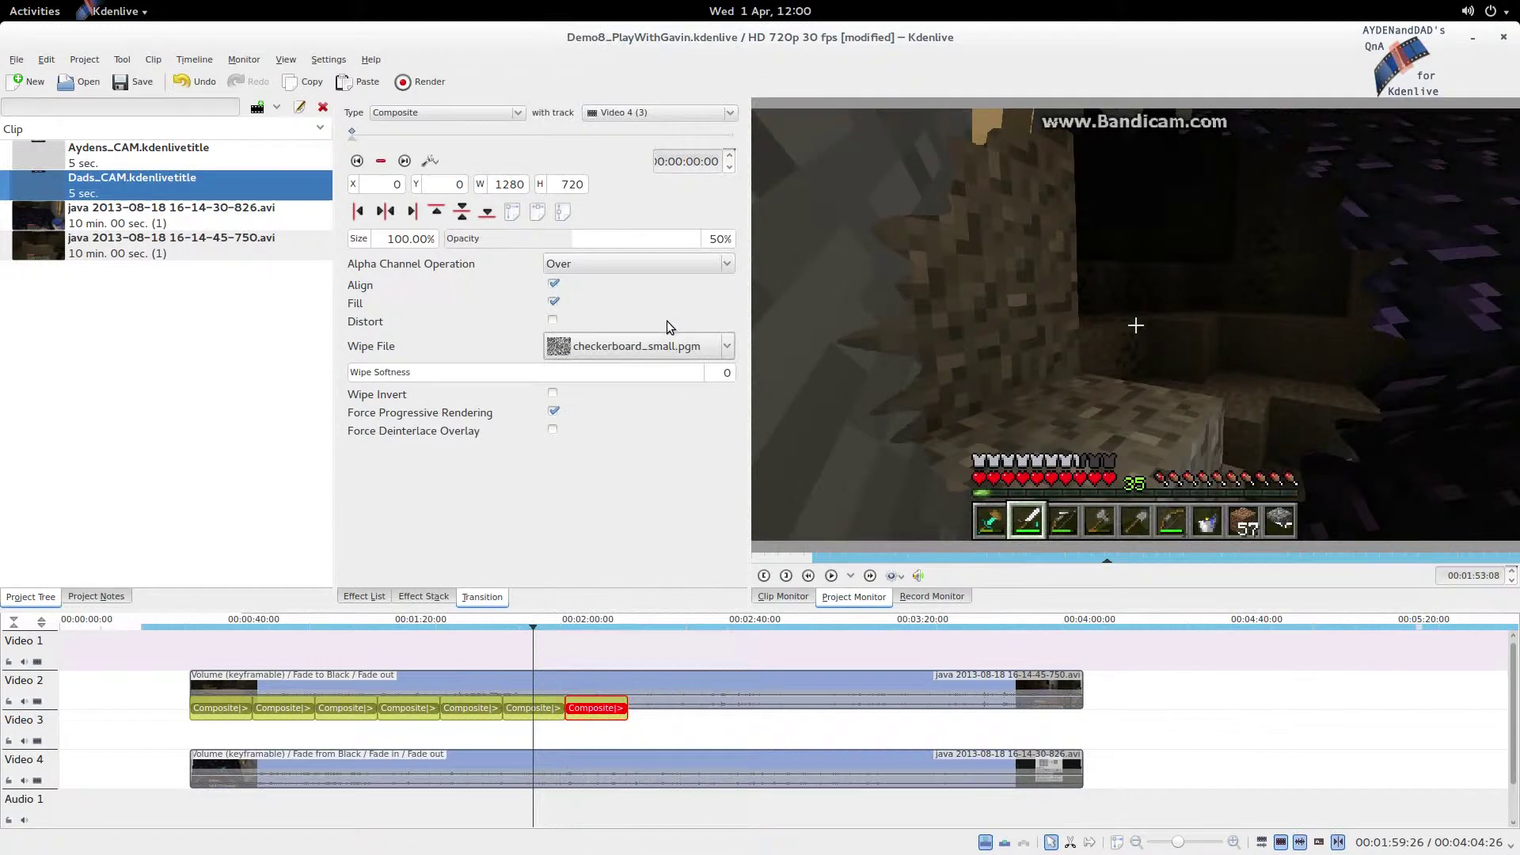
{"action": "left_click", "coordinate": [602, 738]}
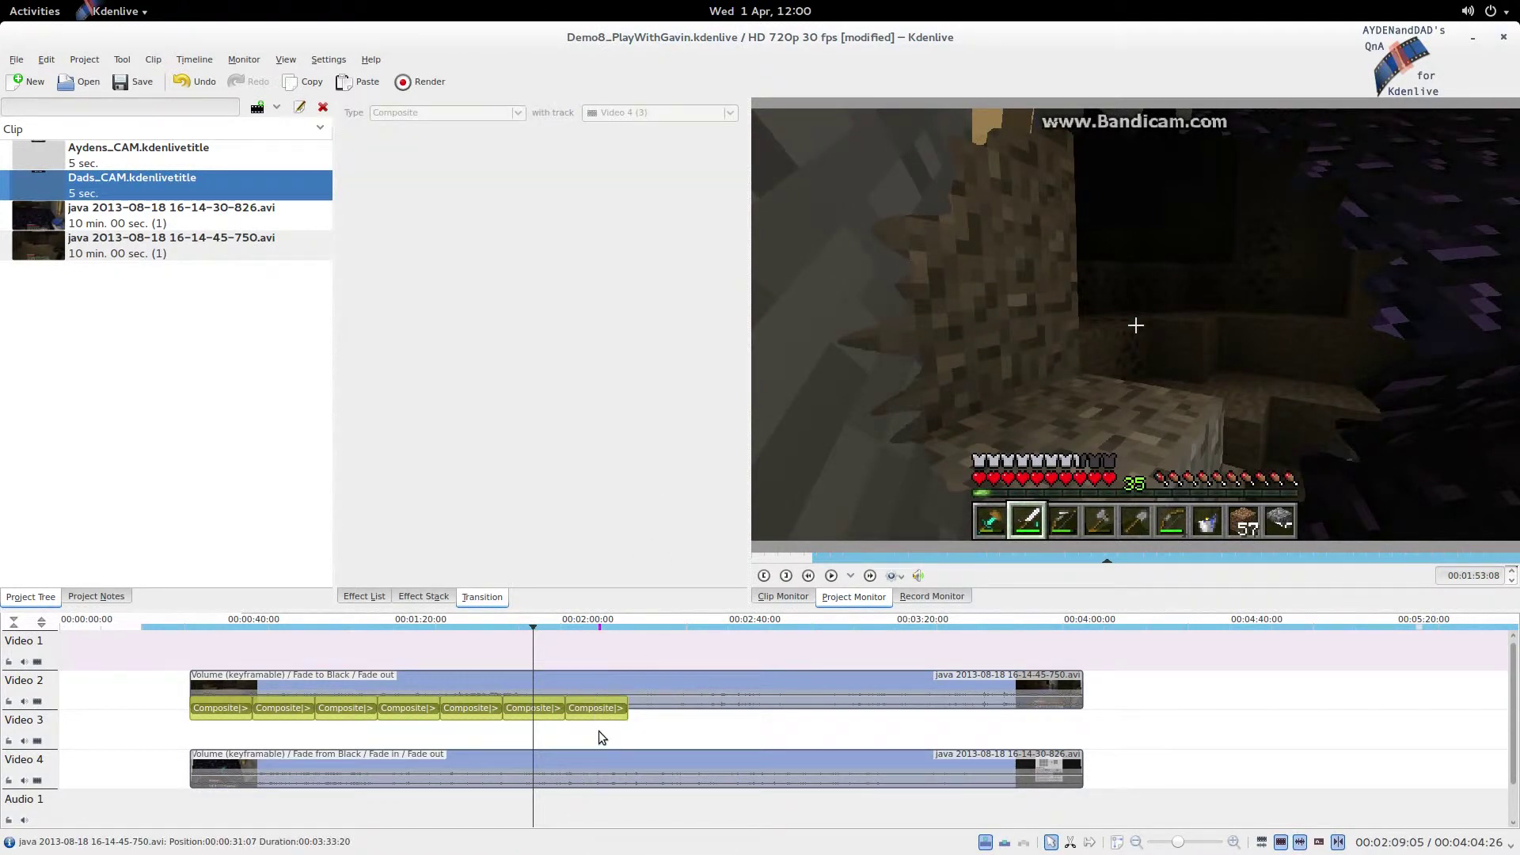
{"action": "key", "text": "space"}
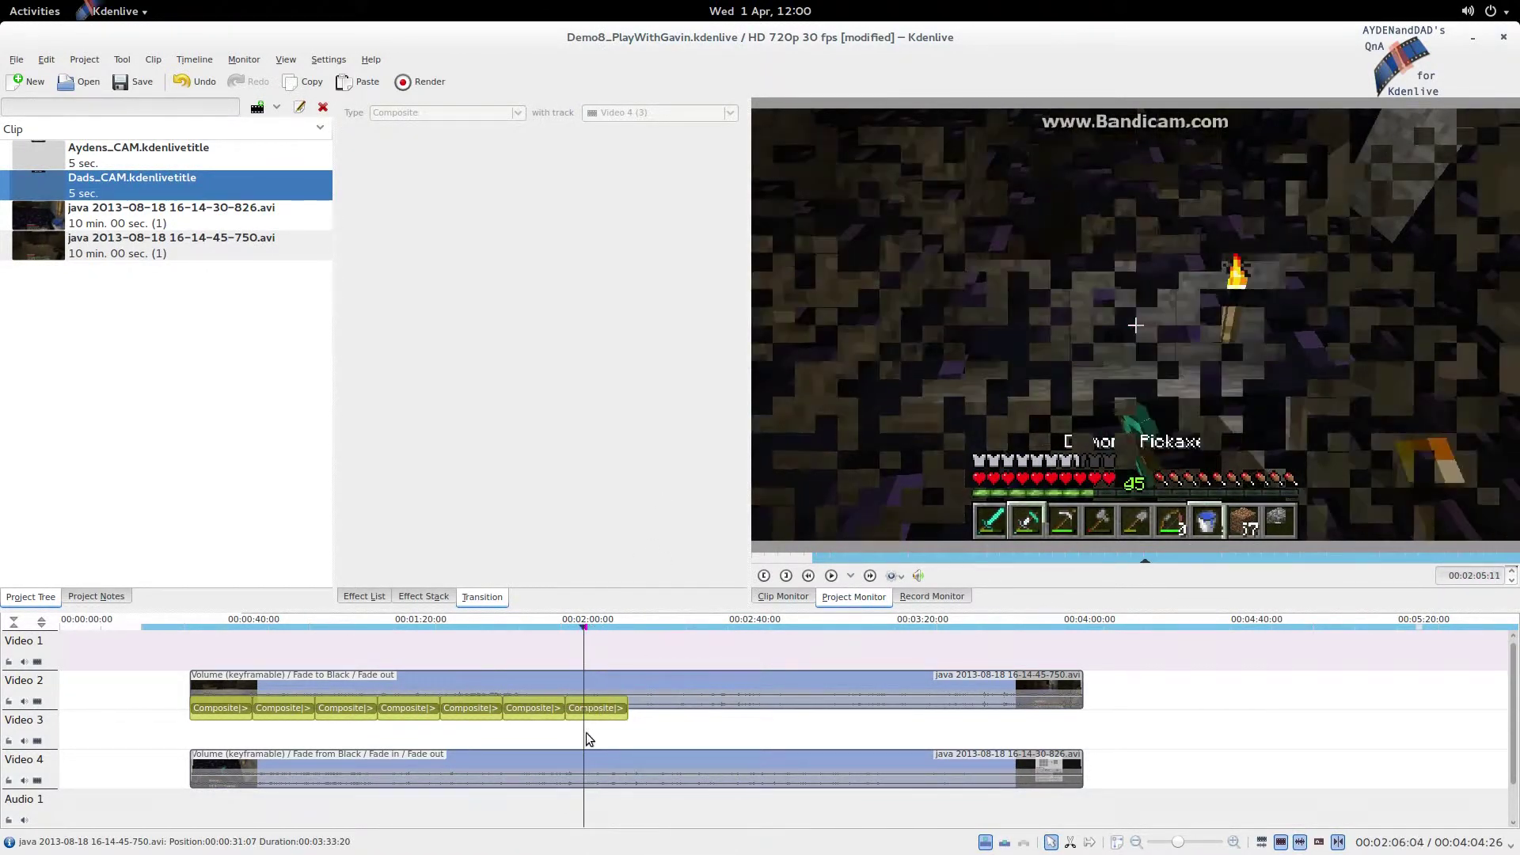
Copy the last Composite transition and paste it after the chain on Video 2.
{"action": "right_click", "coordinate": [606, 709]}
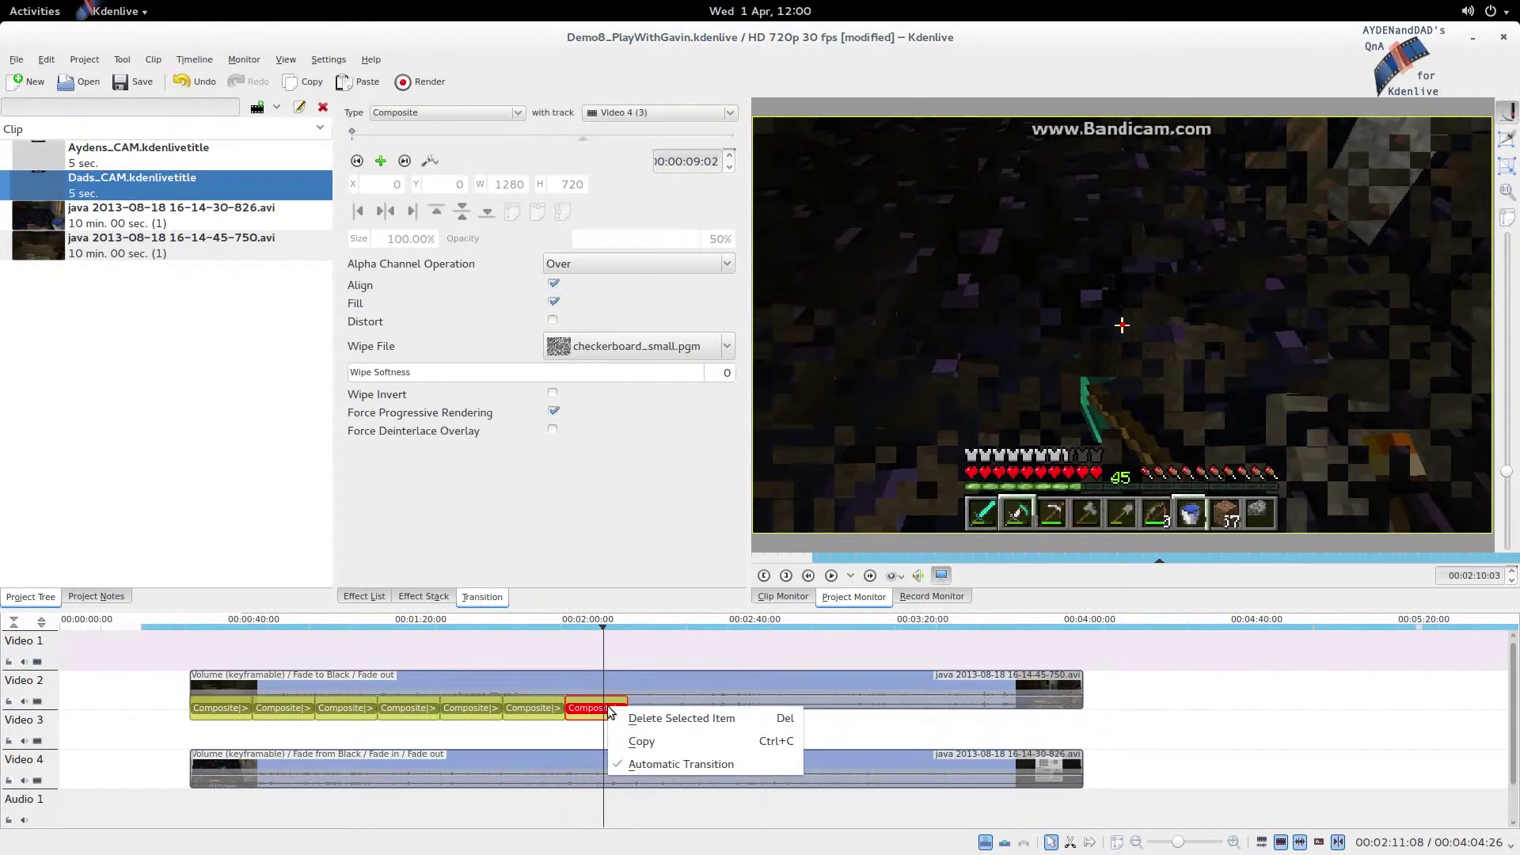
{"action": "left_click", "coordinate": [654, 746]}
{"action": "right_click", "coordinate": [666, 727]}
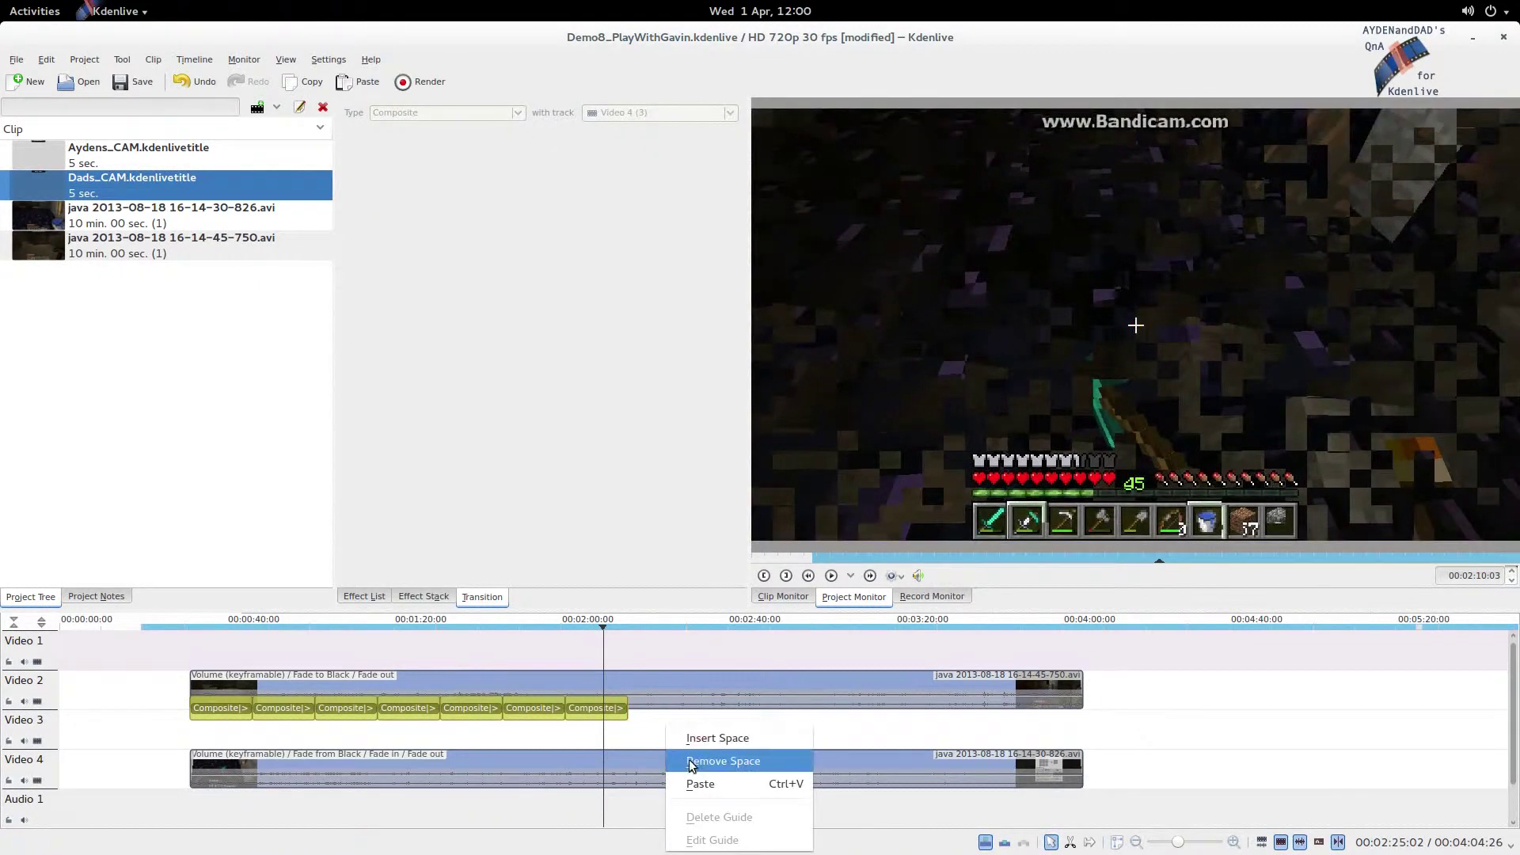
{"action": "left_click", "coordinate": [691, 782]}
{"action": "left_click_drag", "start_coordinate": [693, 751], "coordinate": [678, 727]}
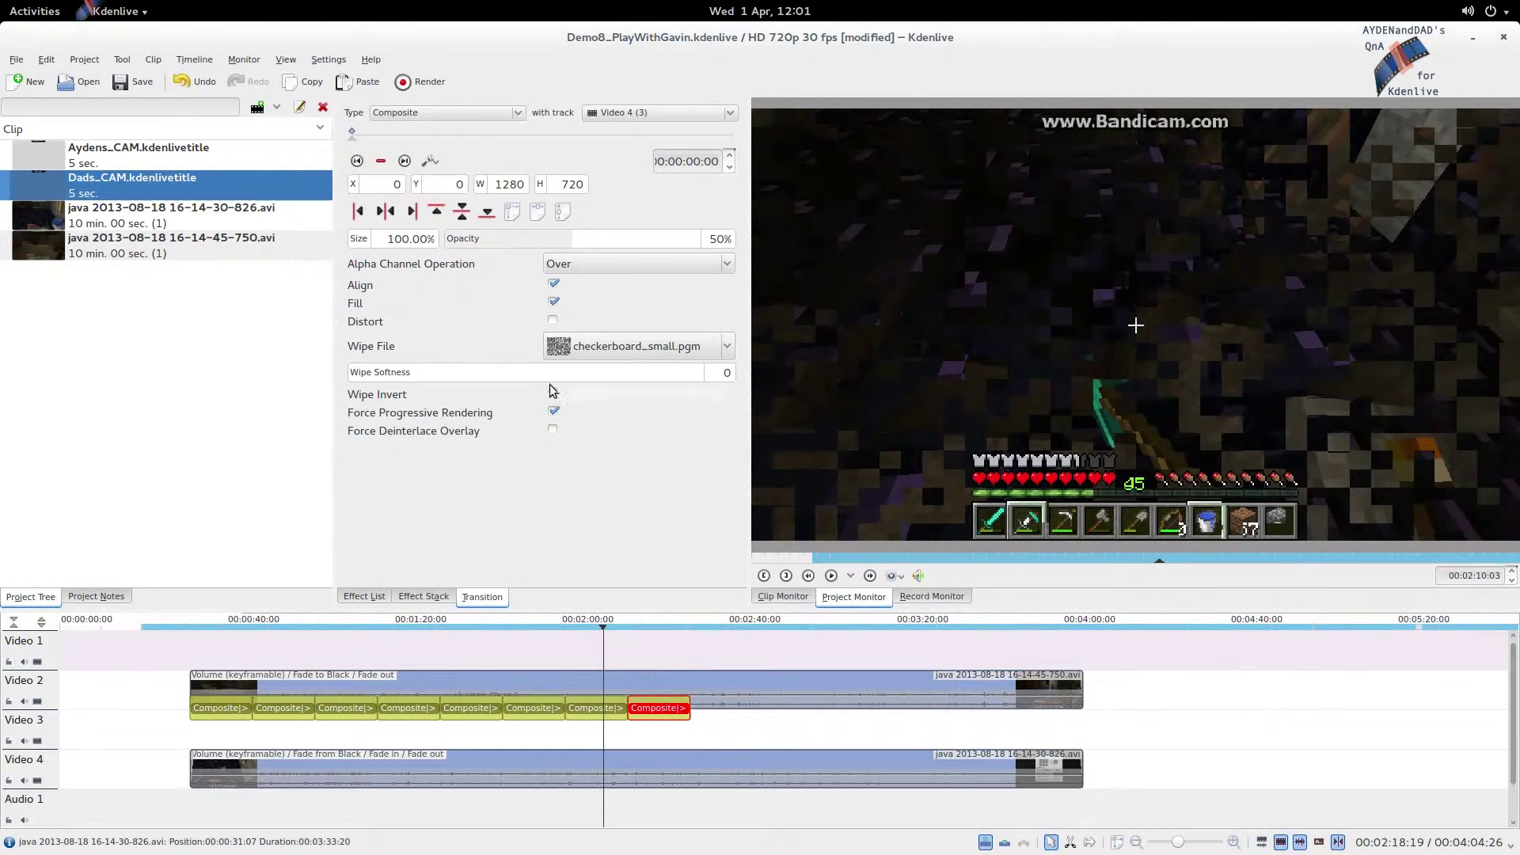
Set the new Composite's wipe to cloud.pgm and preview it around 2:22.
{"action": "left_click", "coordinate": [628, 358]}
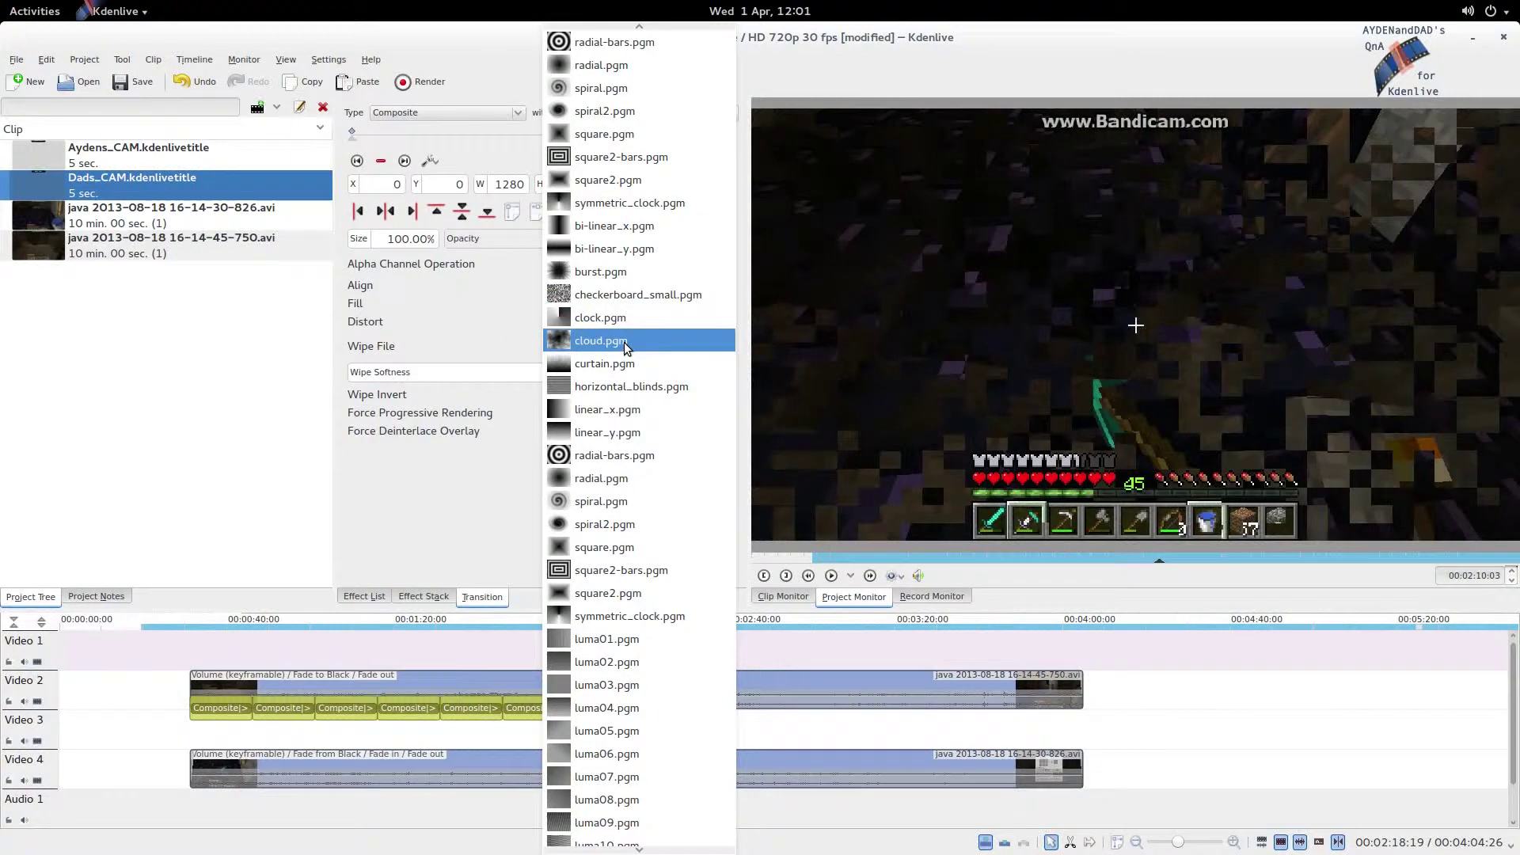
{"action": "left_click", "coordinate": [627, 346]}
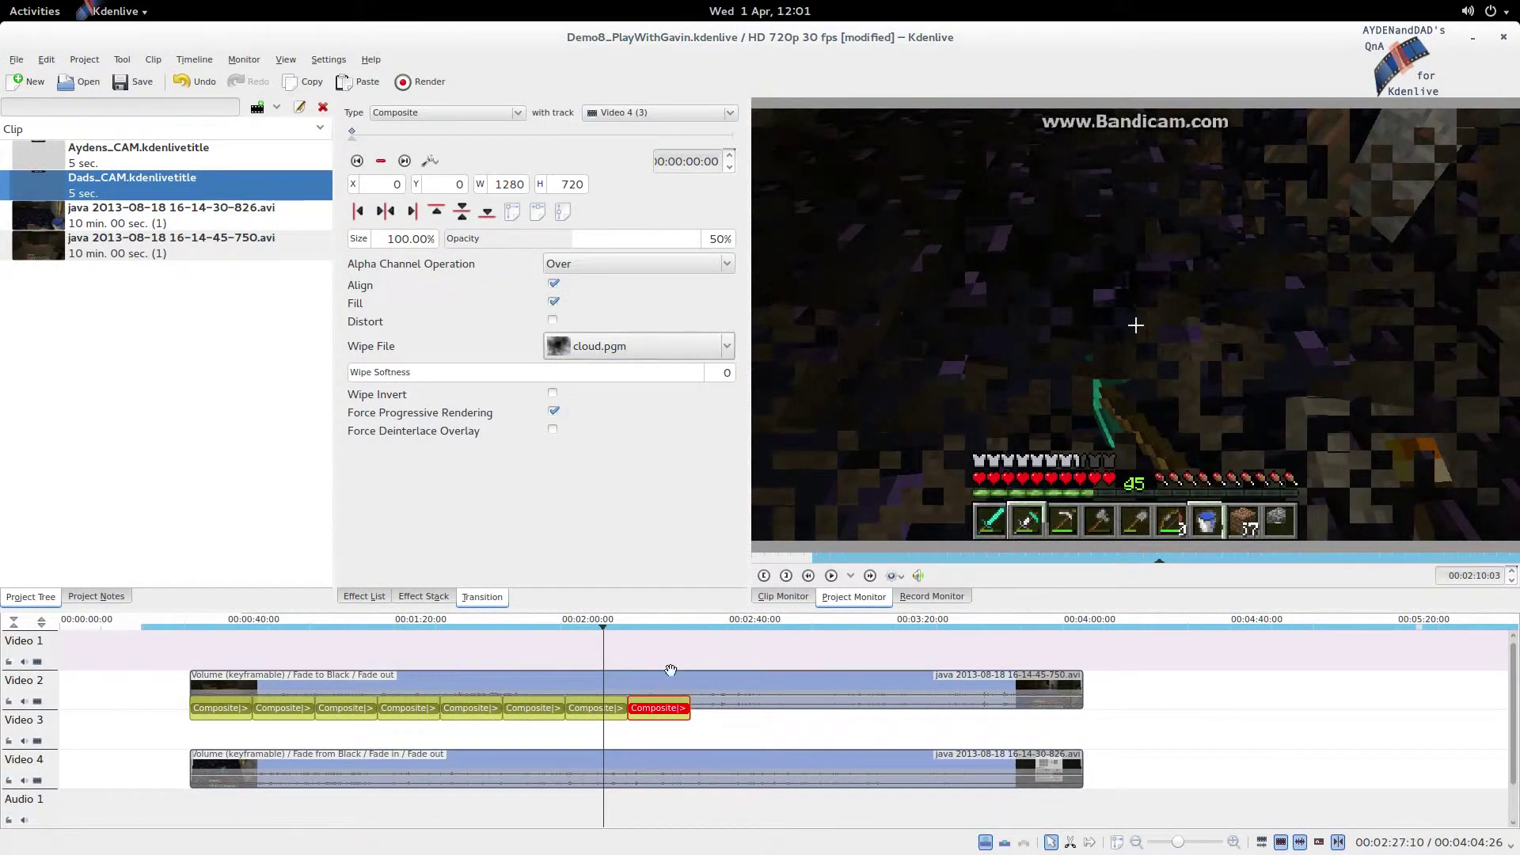
{"action": "left_click", "coordinate": [654, 736]}
{"action": "left_click", "coordinate": [654, 737]}
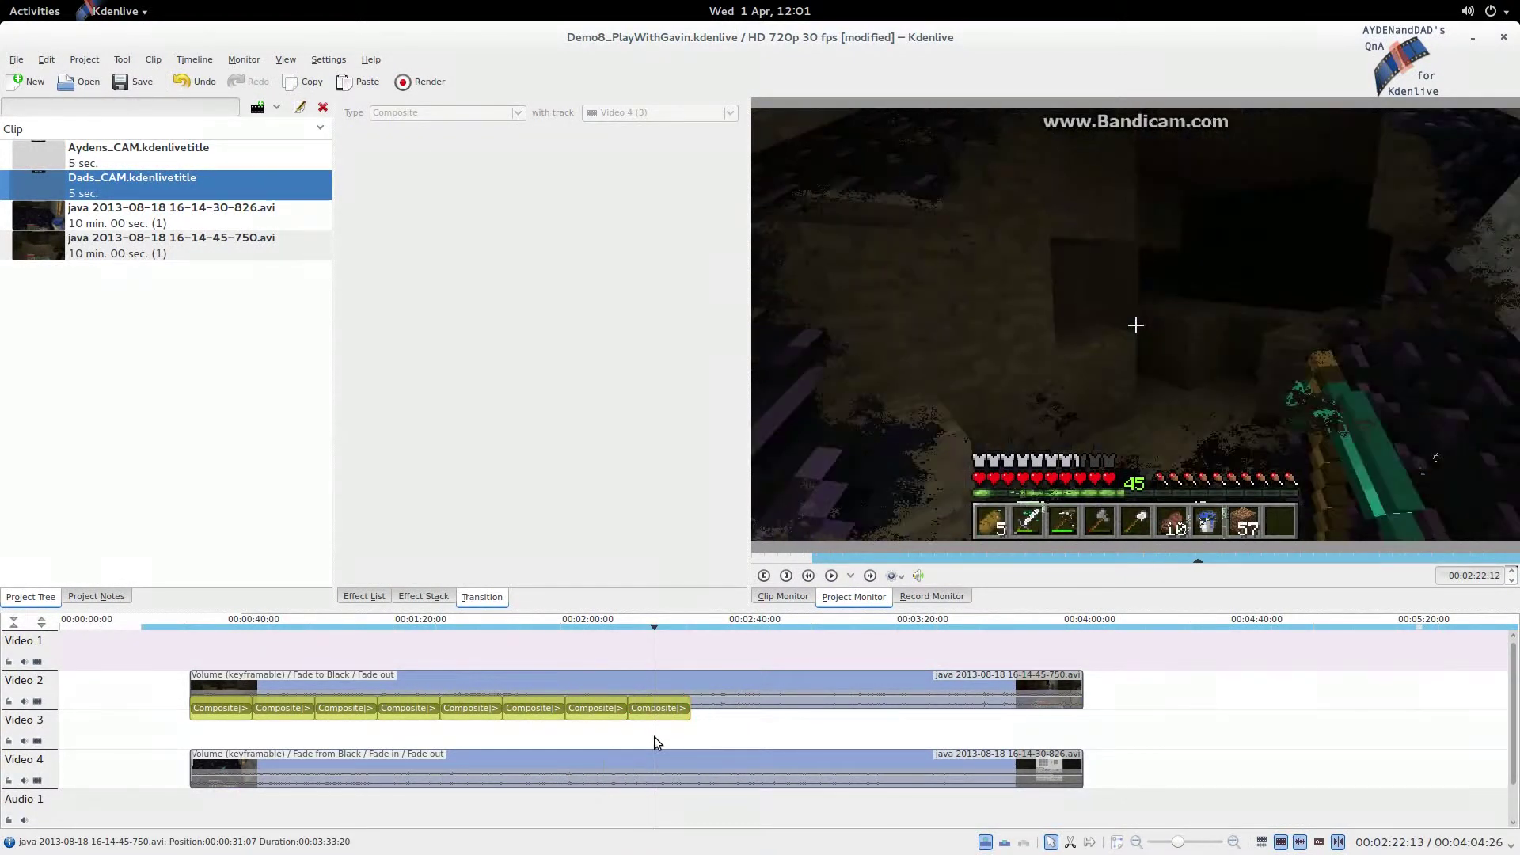
{"action": "key", "text": "space"}
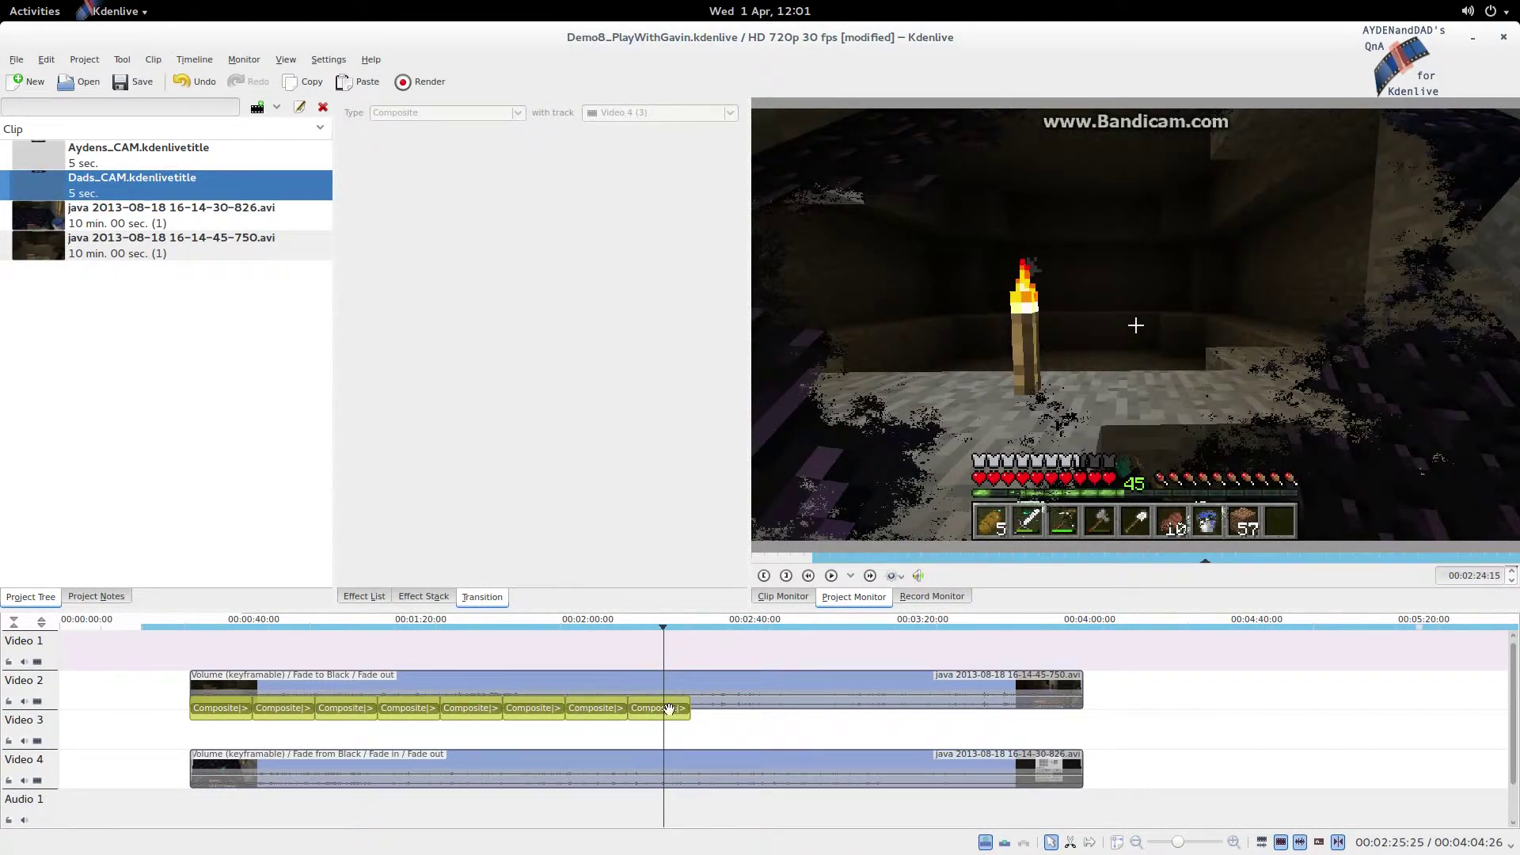
Compare the cloud wipe inverted and not, leaving Wipe Invert off.
{"action": "left_click", "coordinate": [667, 708]}
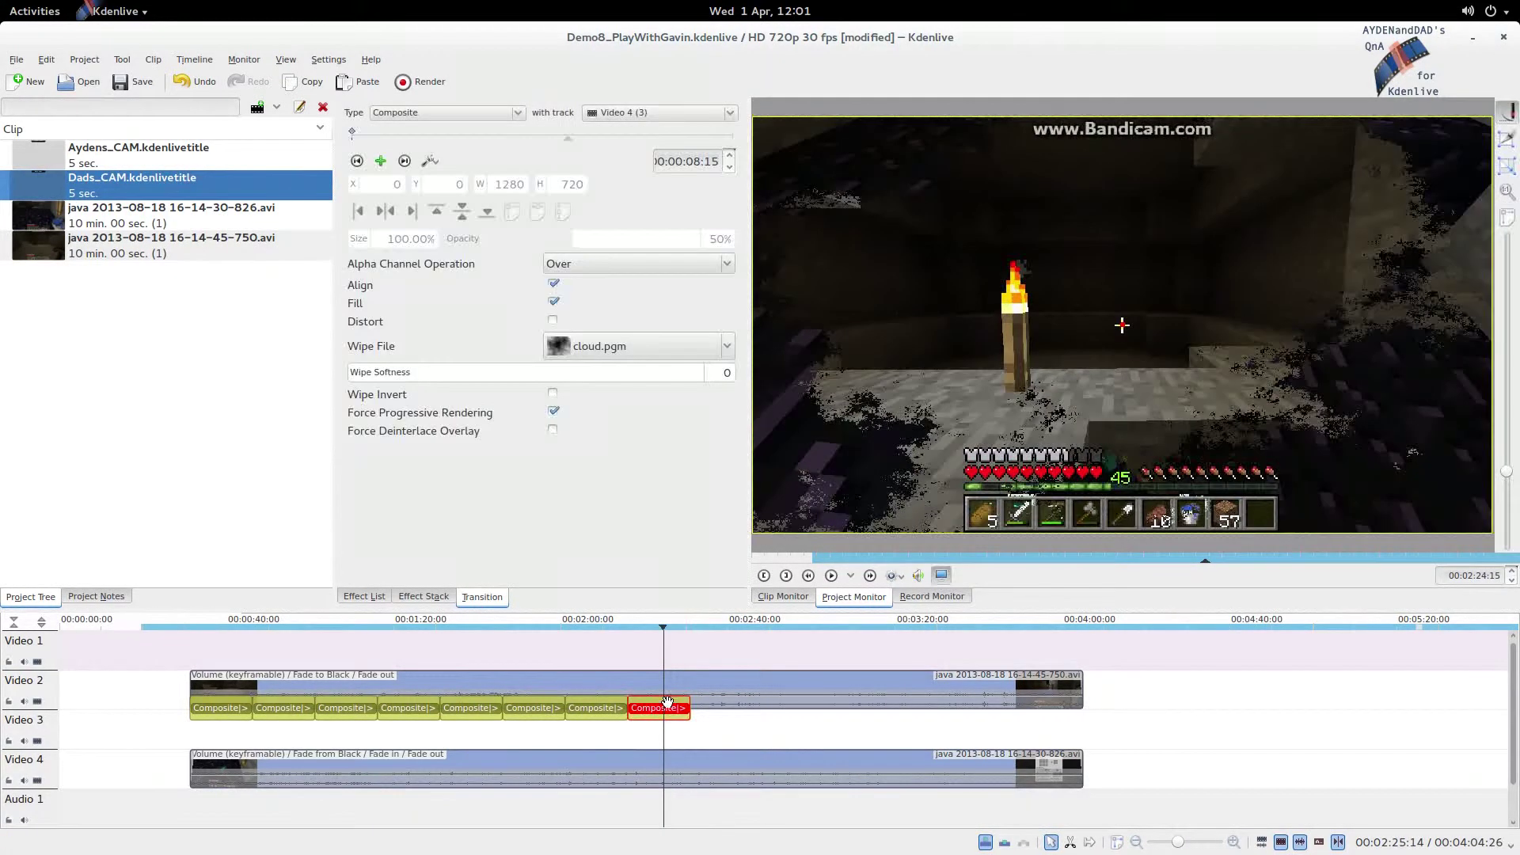
{"action": "left_click", "coordinate": [553, 394]}
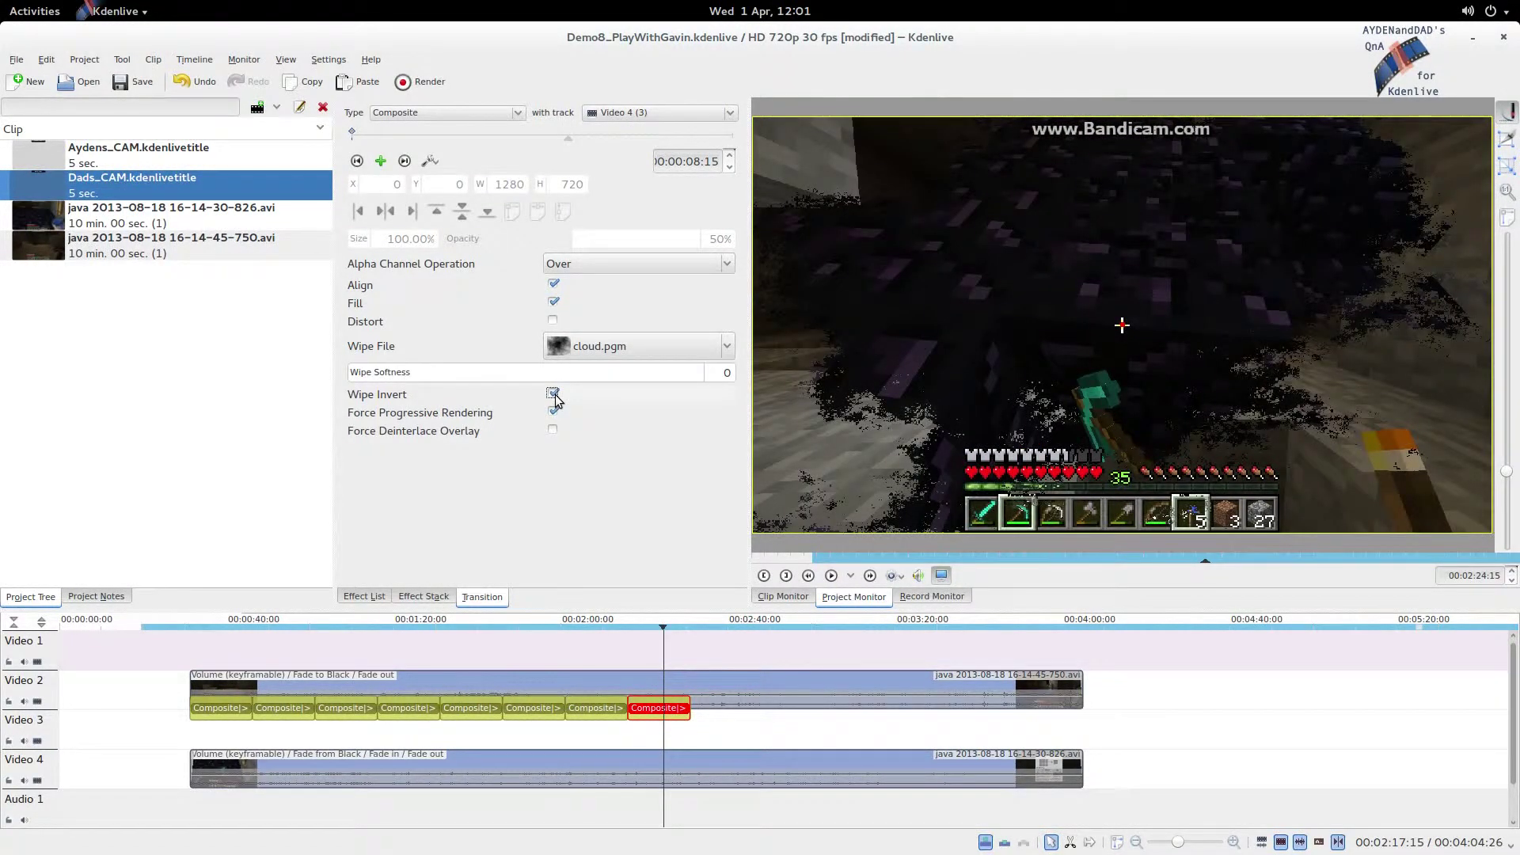
{"action": "left_click", "coordinate": [554, 395]}
{"action": "left_click", "coordinate": [553, 395]}
{"action": "left_click", "coordinate": [553, 395]}
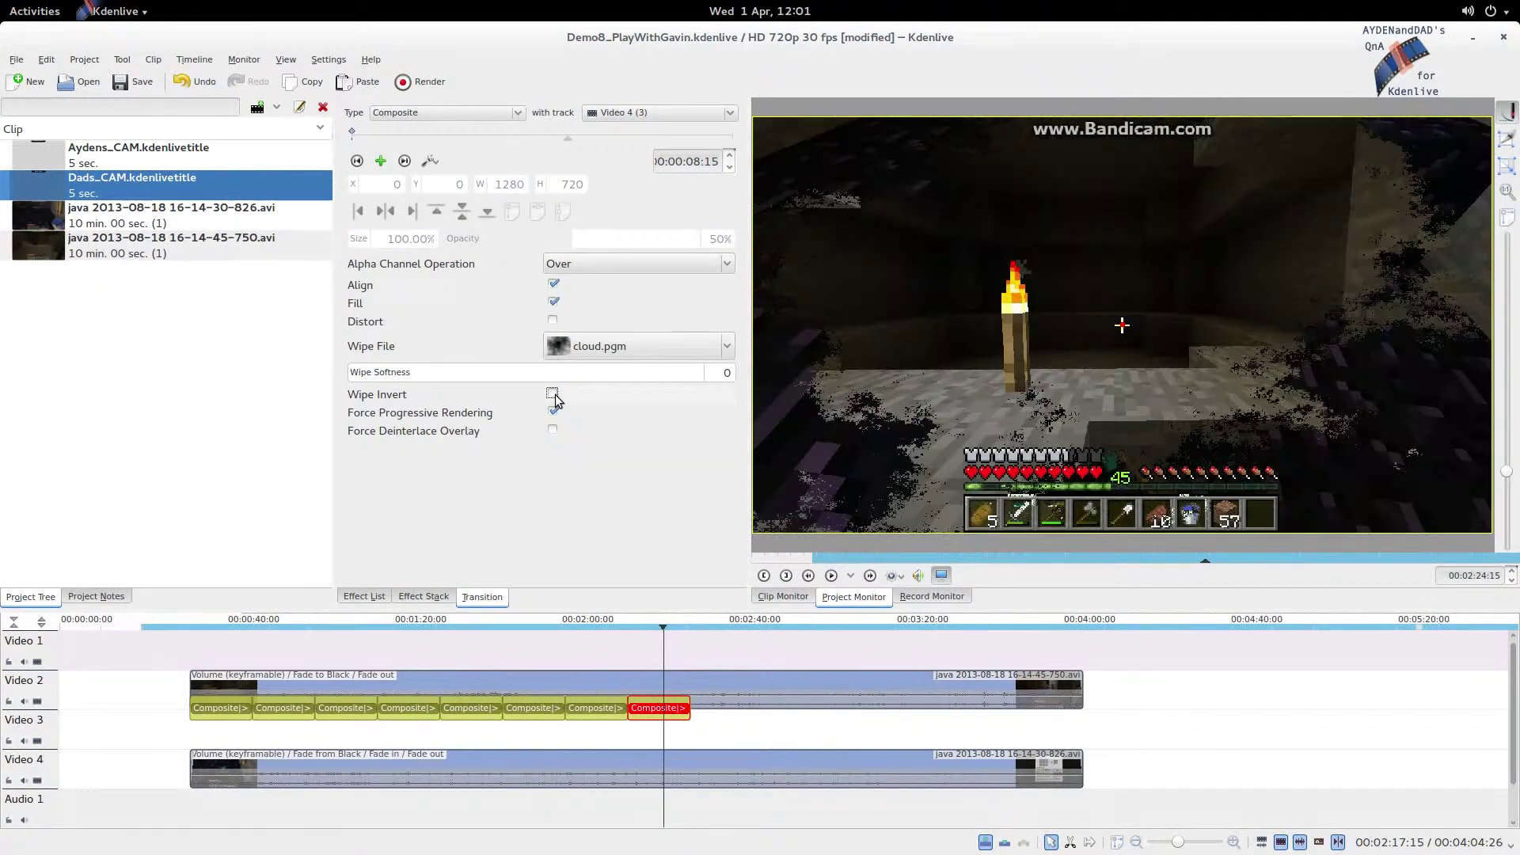
Copy the newest Composite transition and paste it after the chain on Video 2.
{"action": "right_click", "coordinate": [674, 705]}
{"action": "left_click", "coordinate": [711, 742]}
{"action": "right_click", "coordinate": [713, 728]}
{"action": "left_click", "coordinate": [745, 781]}
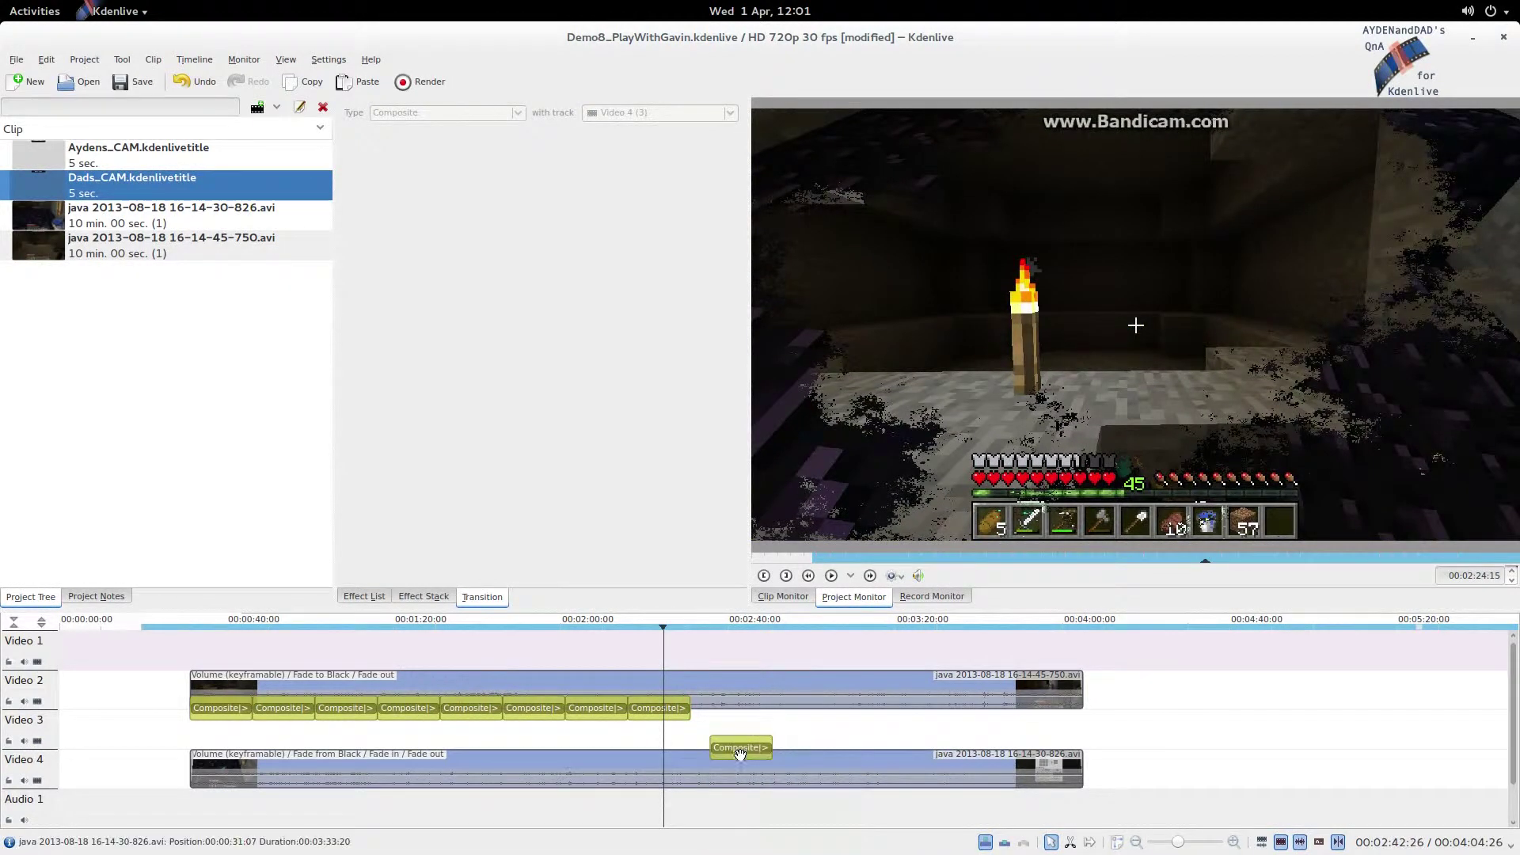
{"action": "left_click_drag", "start_coordinate": [717, 743], "coordinate": [711, 703]}
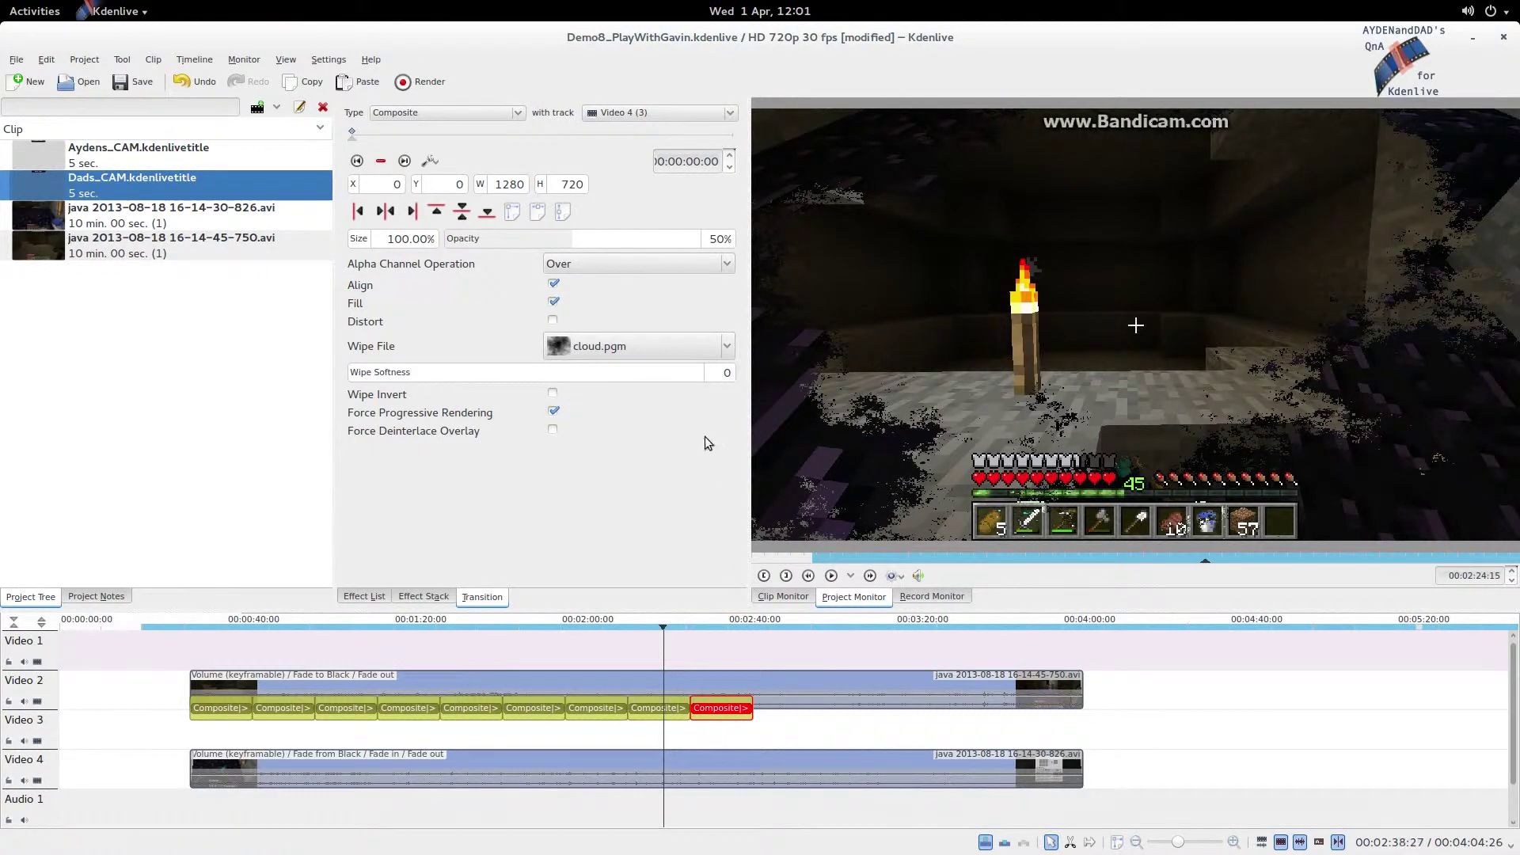
Set the pasted Composite's wipe to horizontal_blinds.pgm and preview it around 2:39.
{"action": "left_click", "coordinate": [727, 347]}
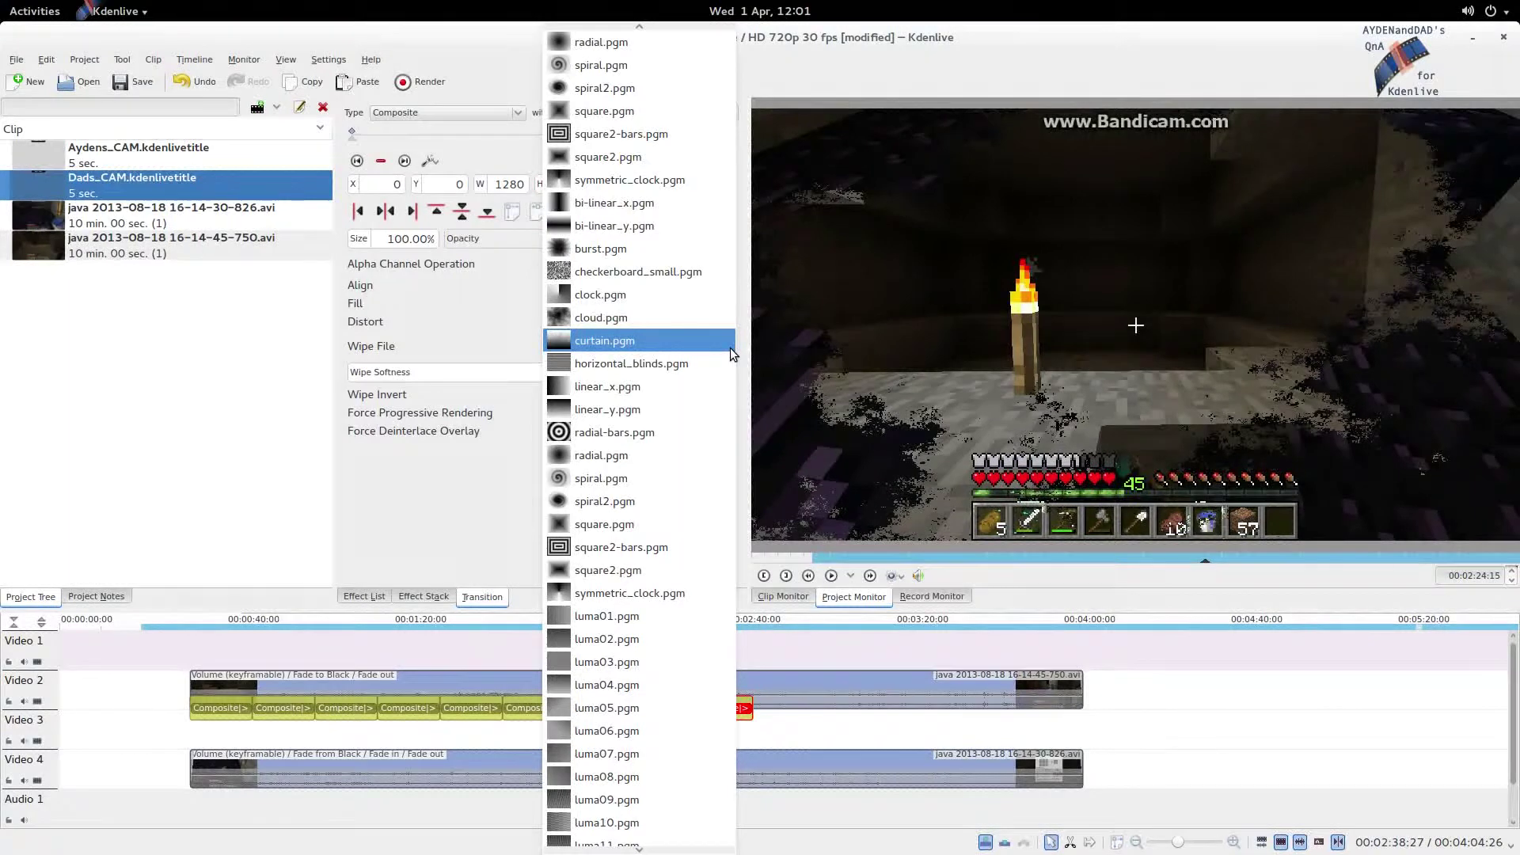
{"action": "left_click", "coordinate": [723, 364]}
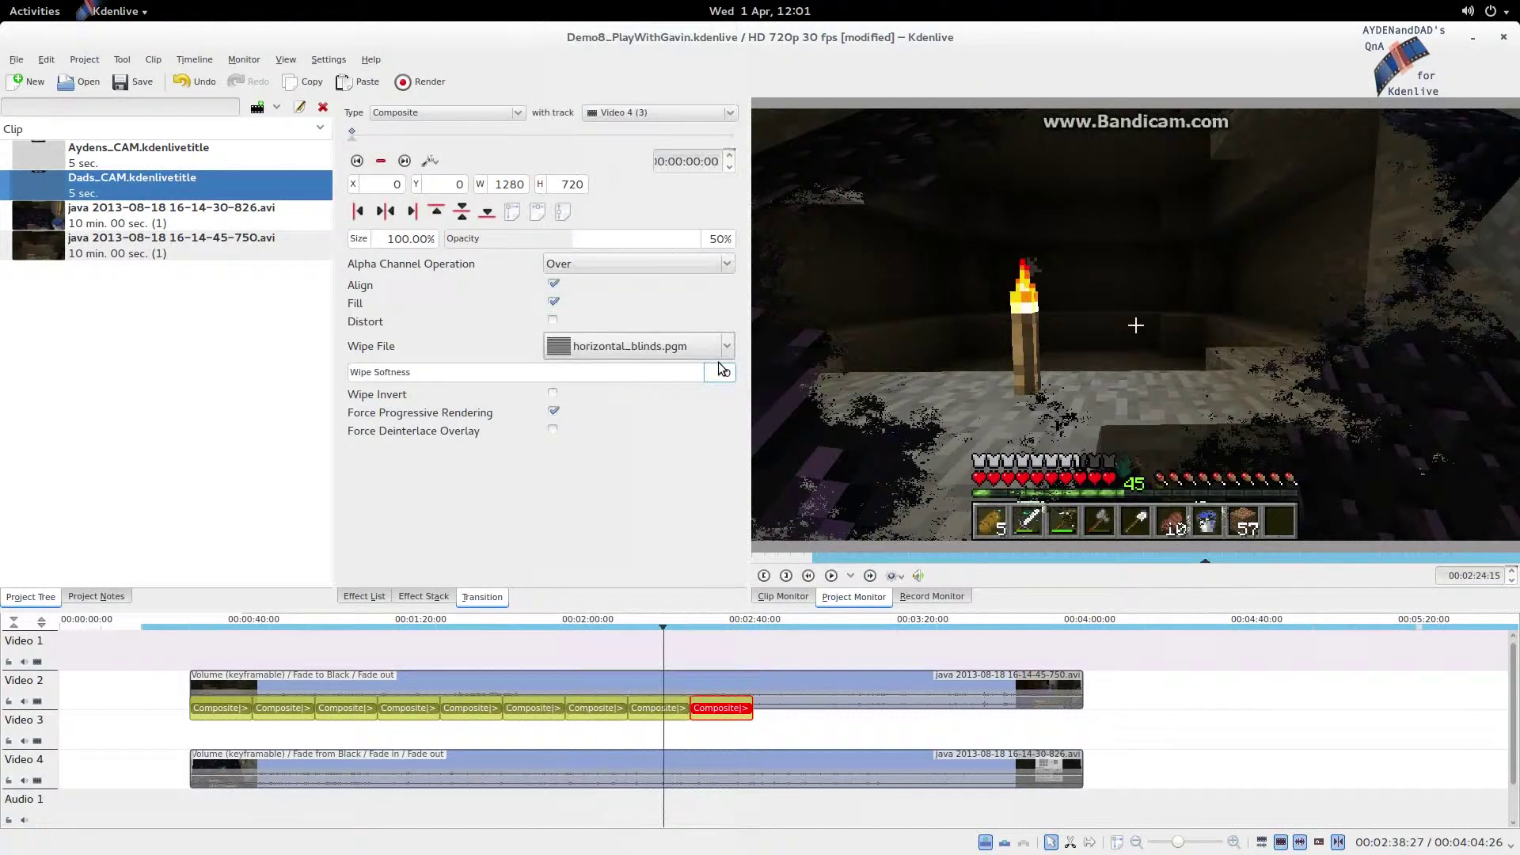
{"action": "left_click", "coordinate": [714, 742]}
{"action": "left_click_drag", "start_coordinate": [711, 738], "coordinate": [726, 745]}
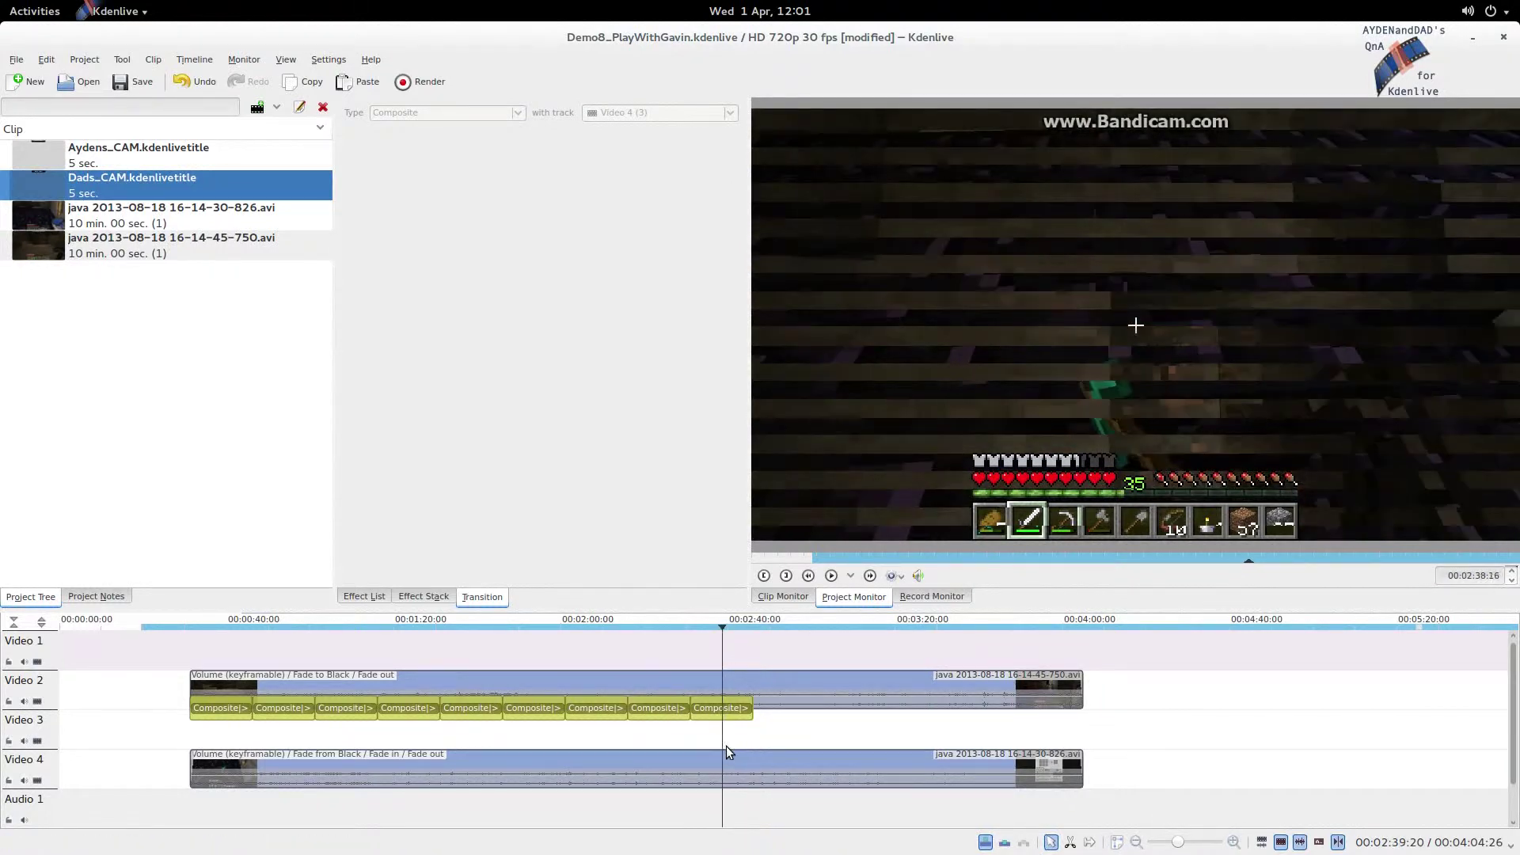
Try the blinds wipe inverted, then leave Wipe Invert off.
{"action": "left_click", "coordinate": [730, 709]}
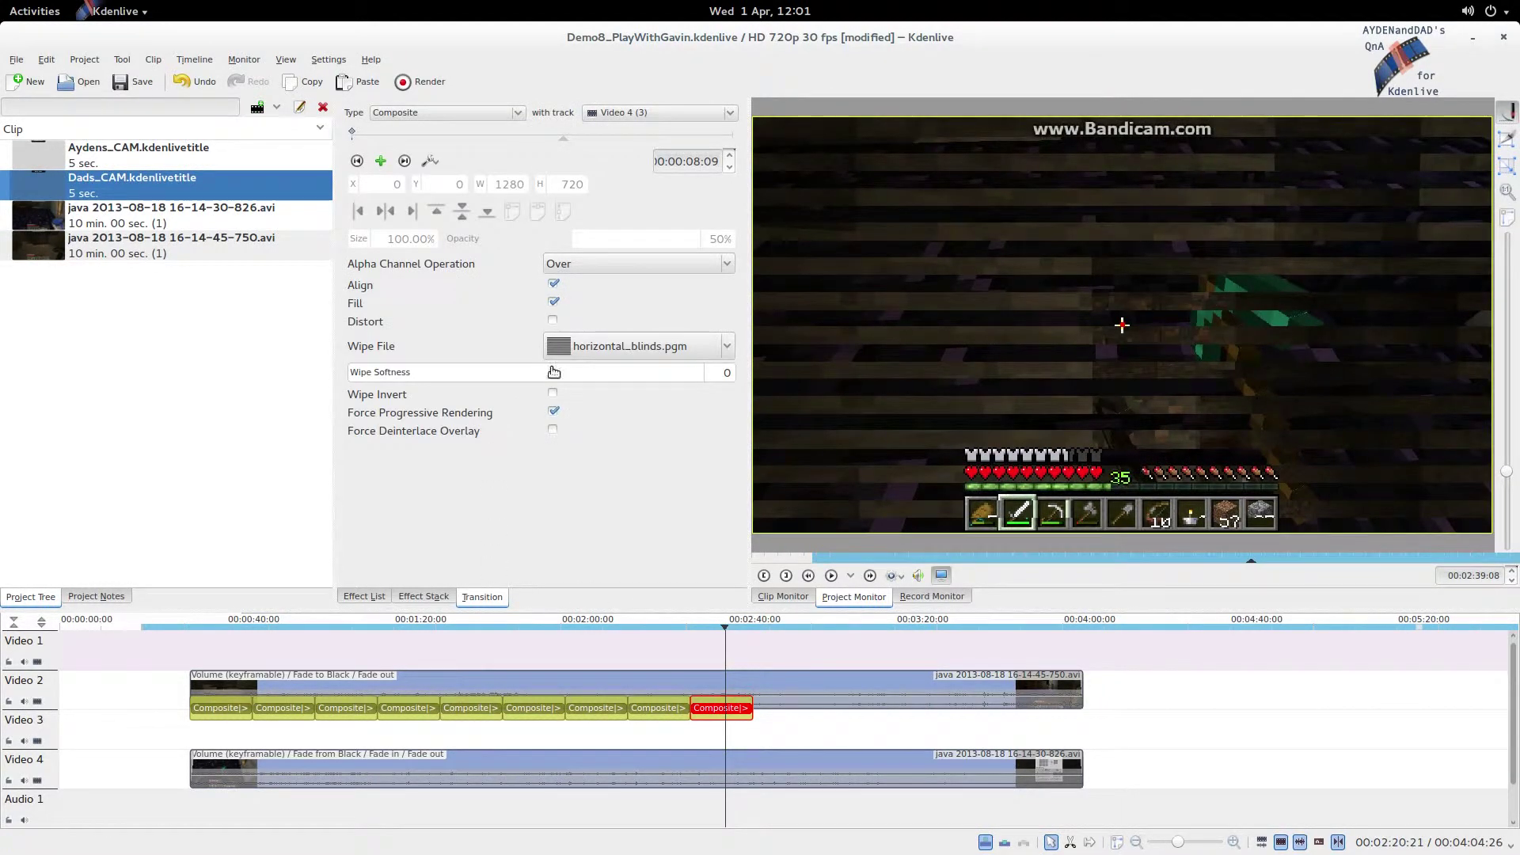
{"action": "left_click", "coordinate": [553, 395]}
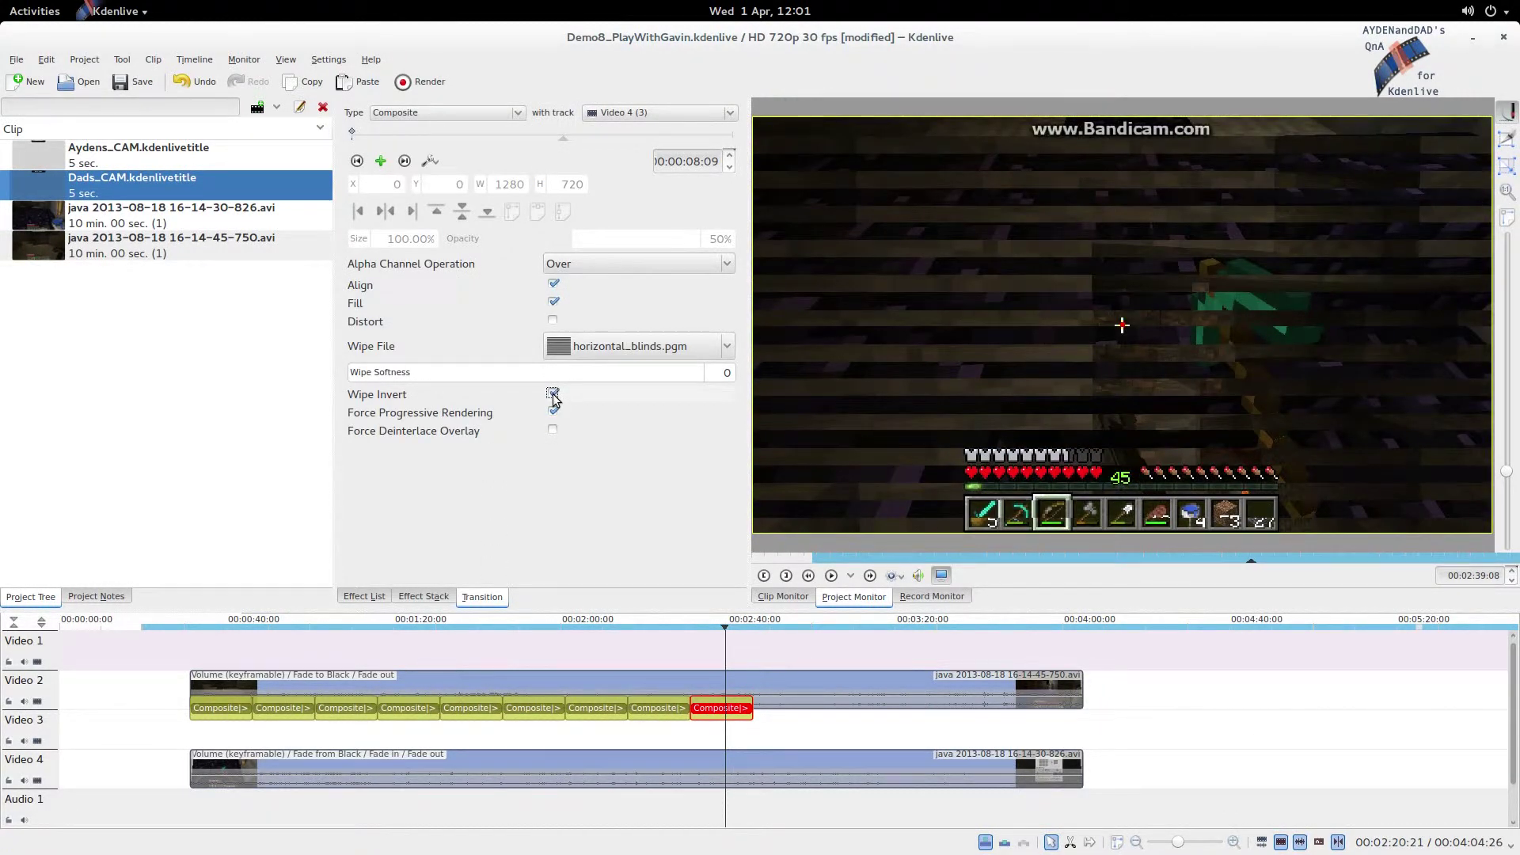
{"action": "left_click", "coordinate": [553, 395]}
{"action": "left_click", "coordinate": [553, 395]}
{"action": "left_click", "coordinate": [554, 396]}
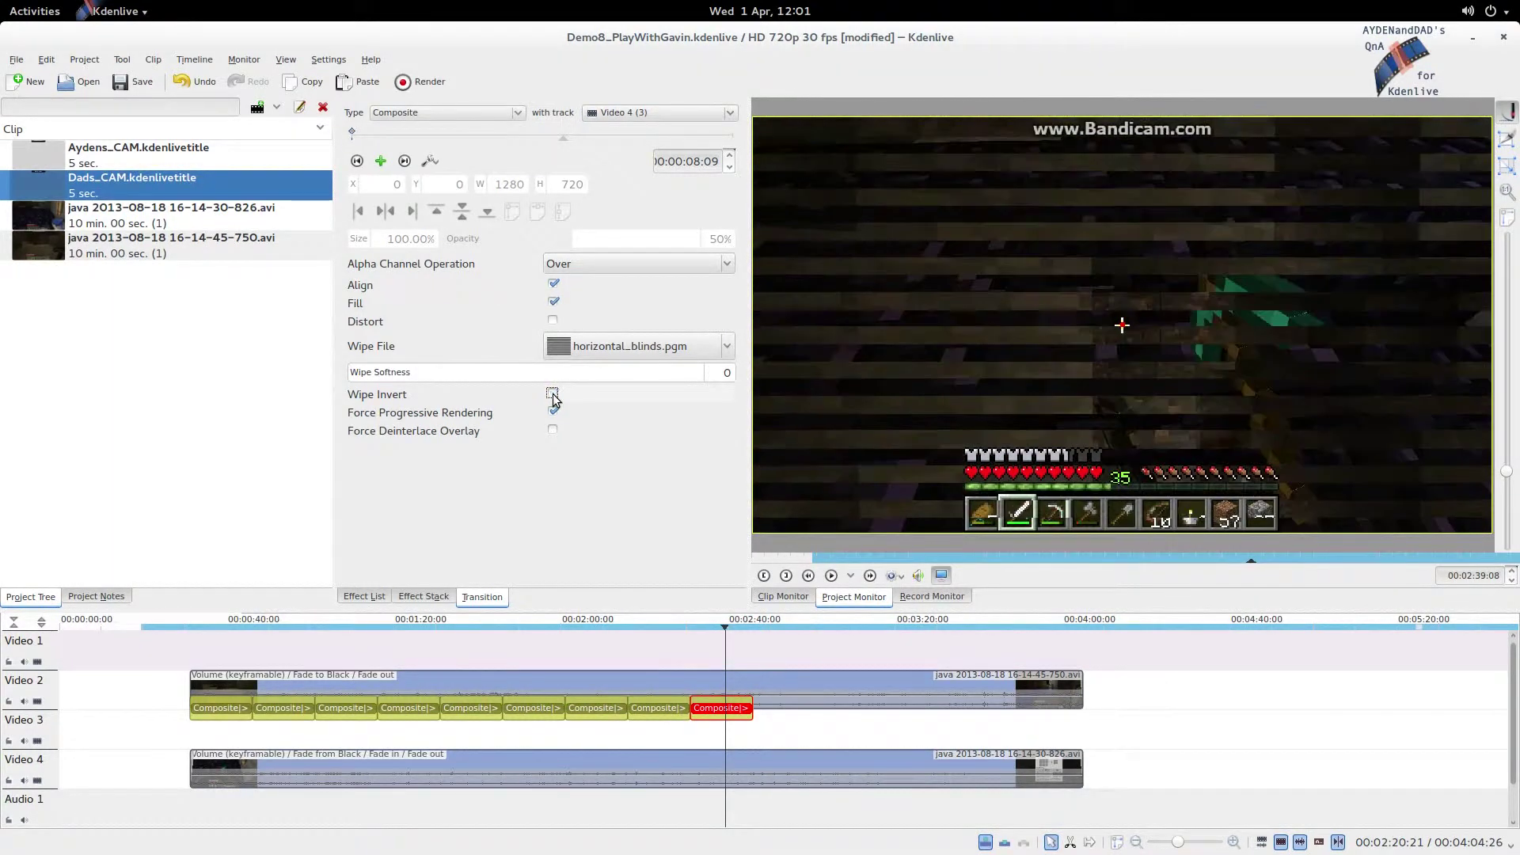
Copy the newest Composite and paste a tenth one after the chain on Video 2.
{"action": "right_click", "coordinate": [723, 711]}
{"action": "left_click", "coordinate": [773, 747]}
{"action": "right_click", "coordinate": [774, 726]}
{"action": "left_click", "coordinate": [800, 781]}
{"action": "left_click_drag", "start_coordinate": [803, 747], "coordinate": [782, 709]}
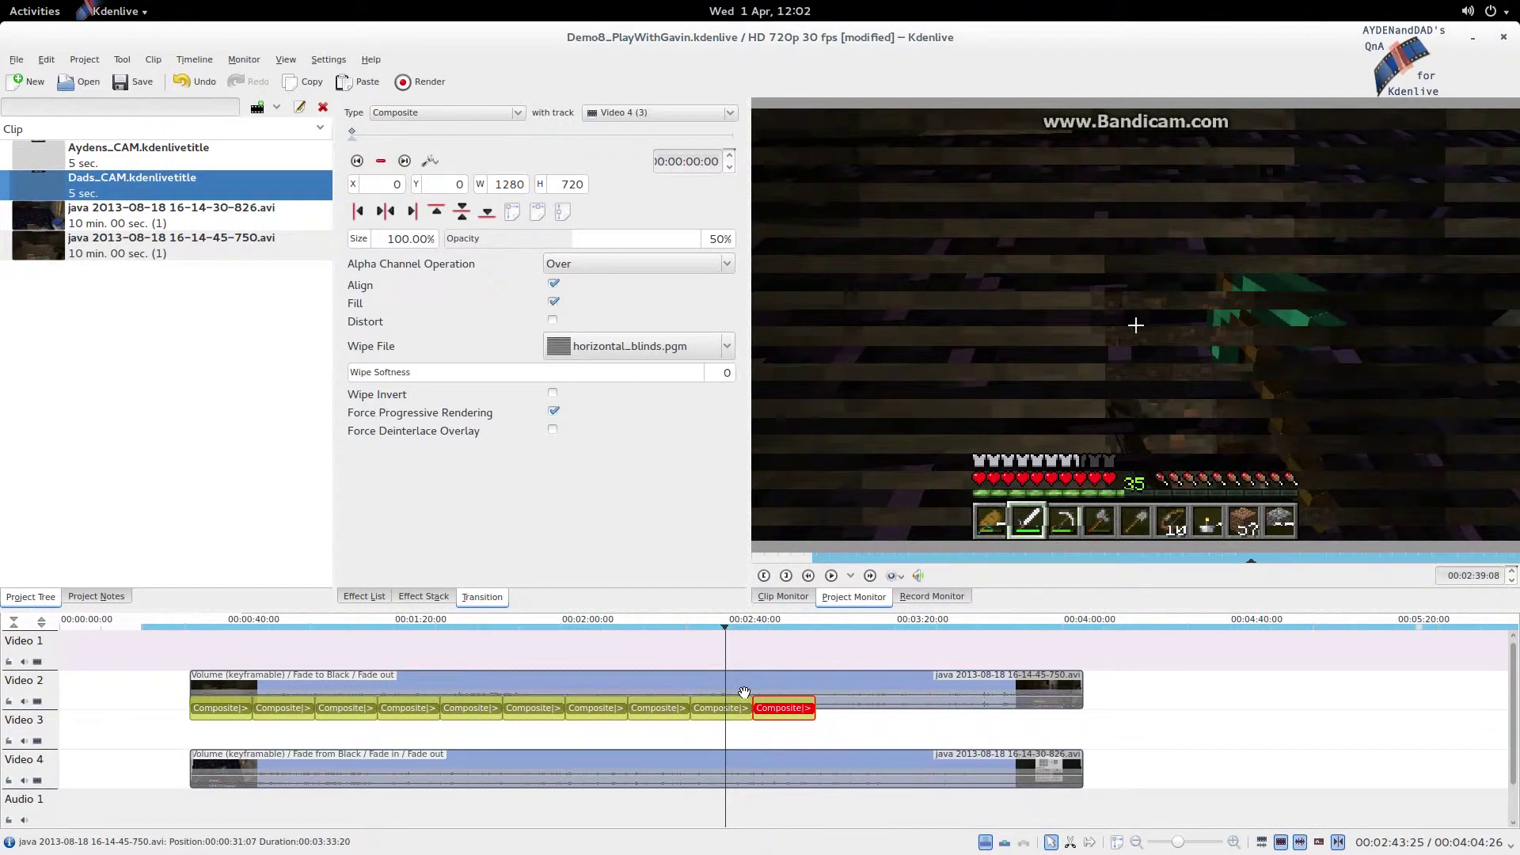
Set the tenth Composite's wipe to radial-bars.pgm and preview it around 2:51.
{"action": "left_click", "coordinate": [726, 353]}
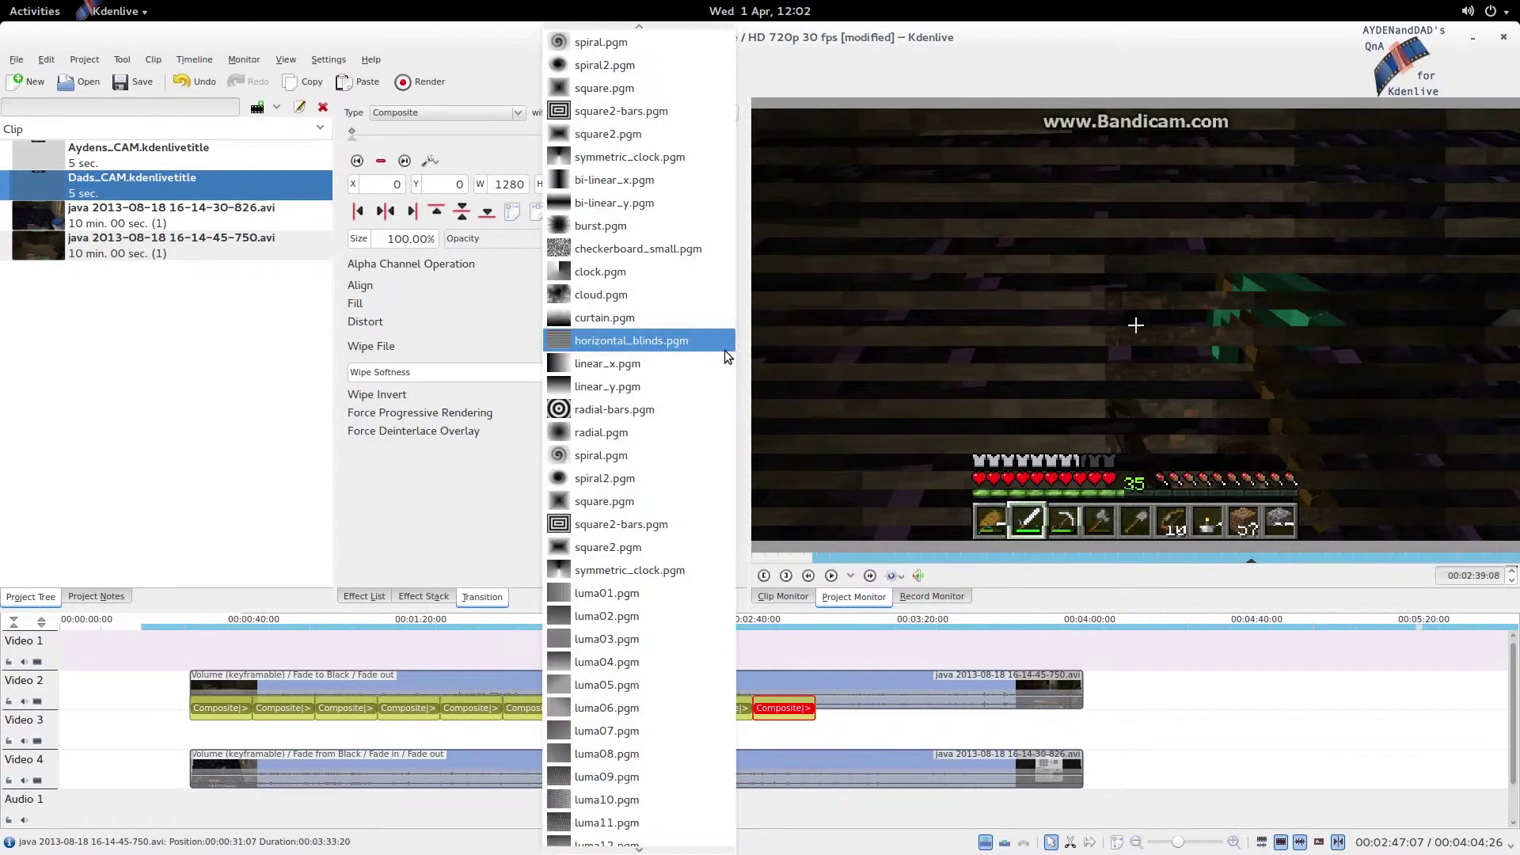
{"action": "left_click", "coordinate": [708, 410]}
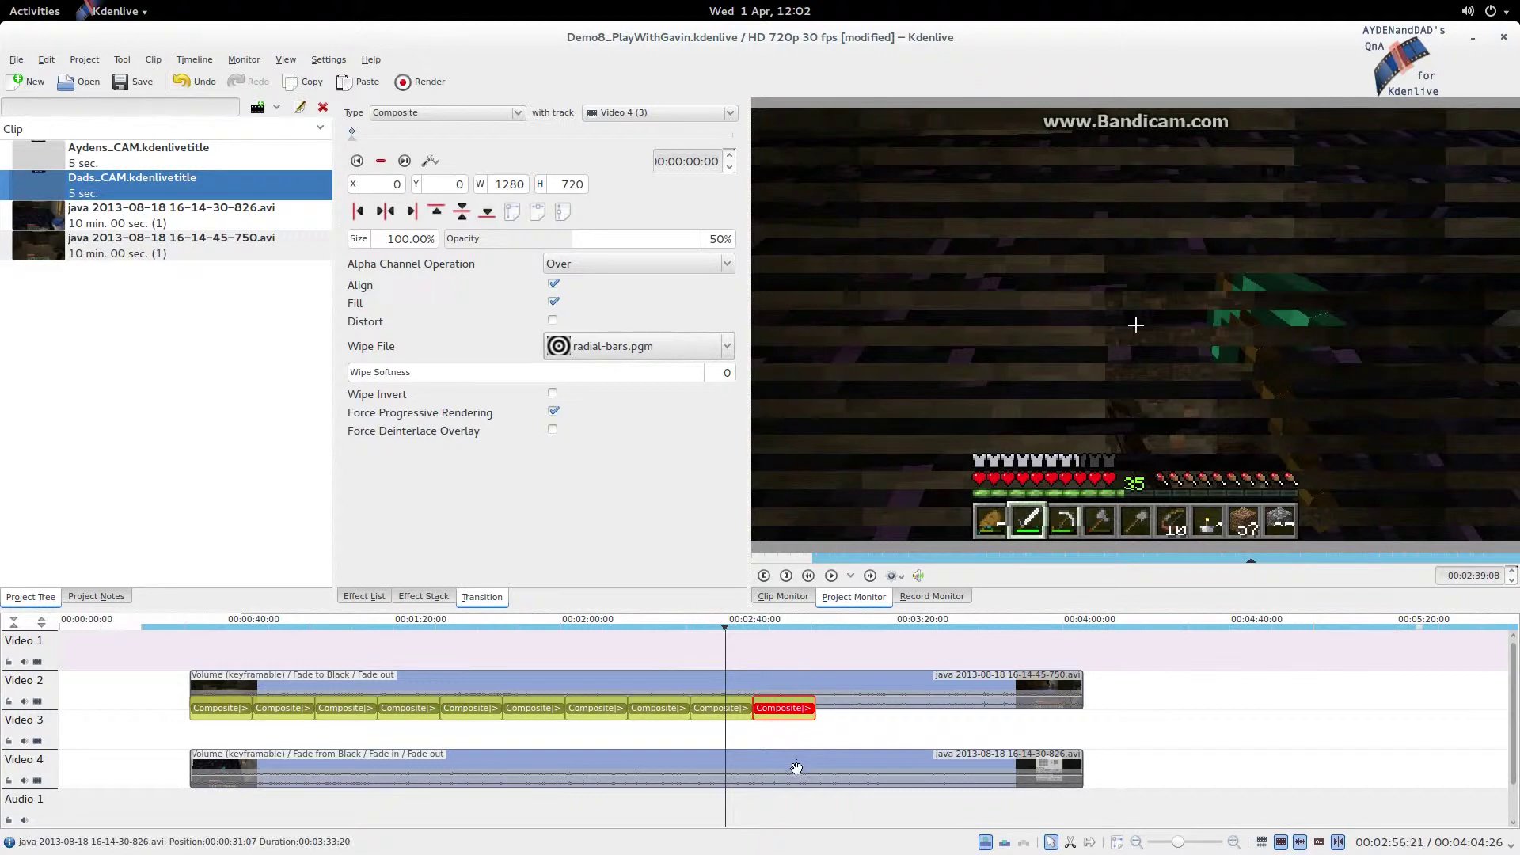
{"action": "left_click", "coordinate": [777, 738]}
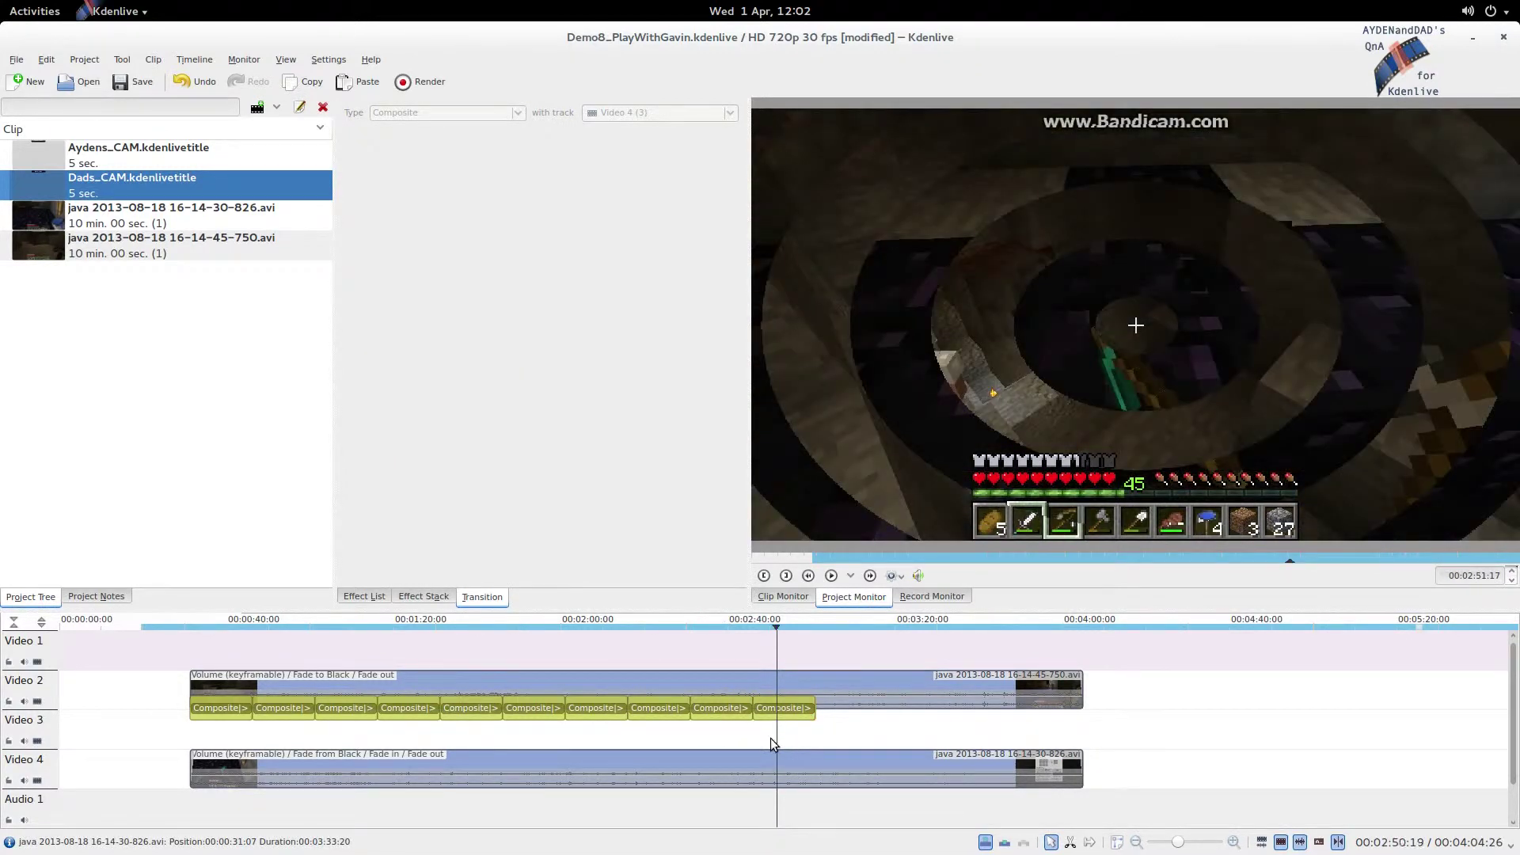
{"action": "key", "text": "space"}
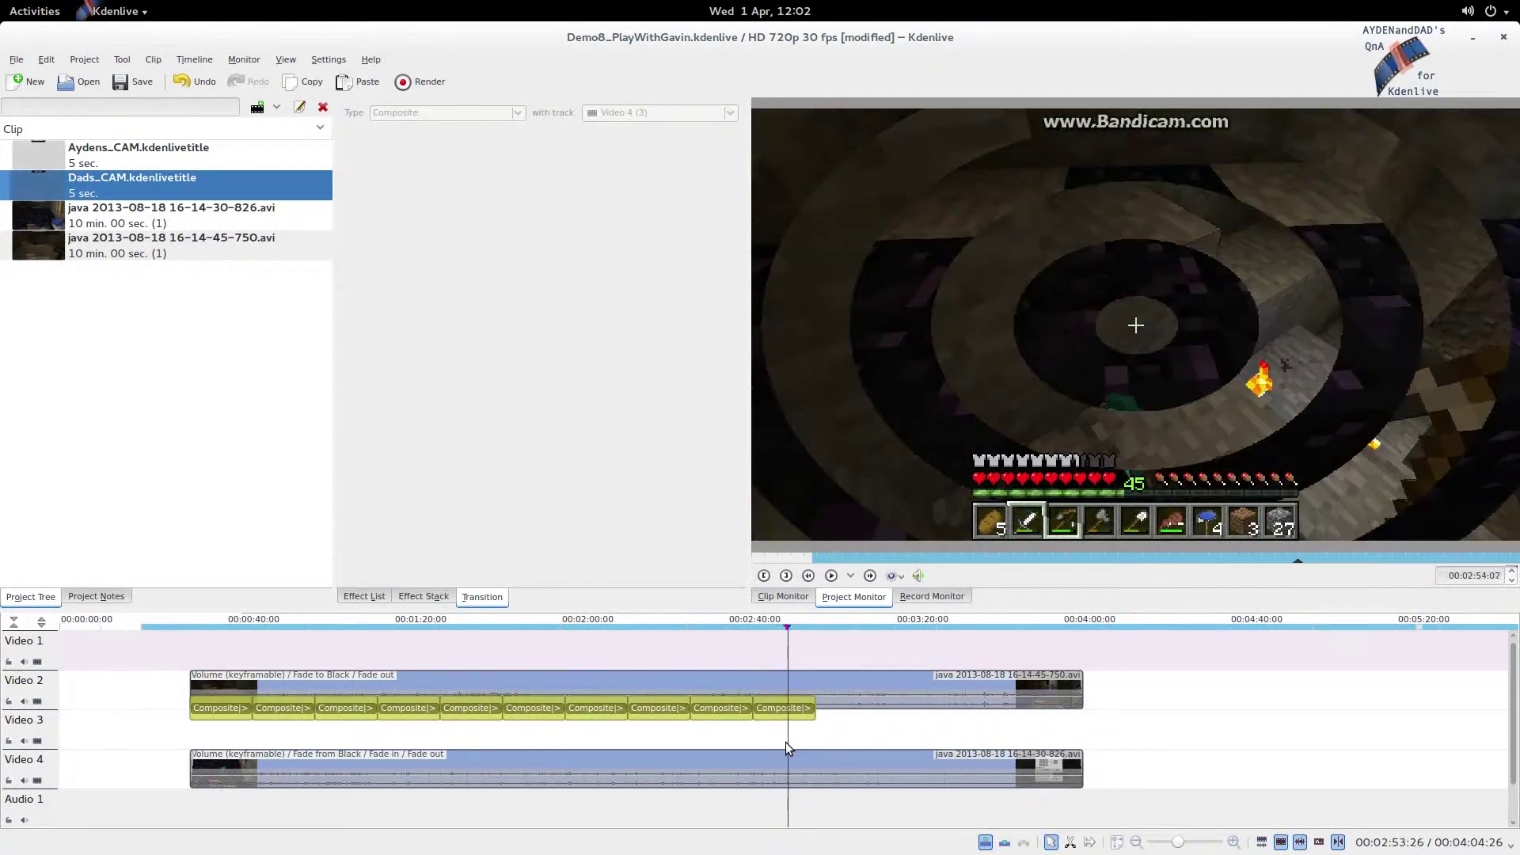
{"action": "left_click", "coordinate": [783, 708]}
Copy the last Composite and paste an eleventh one after it.
{"action": "right_click", "coordinate": [800, 715]}
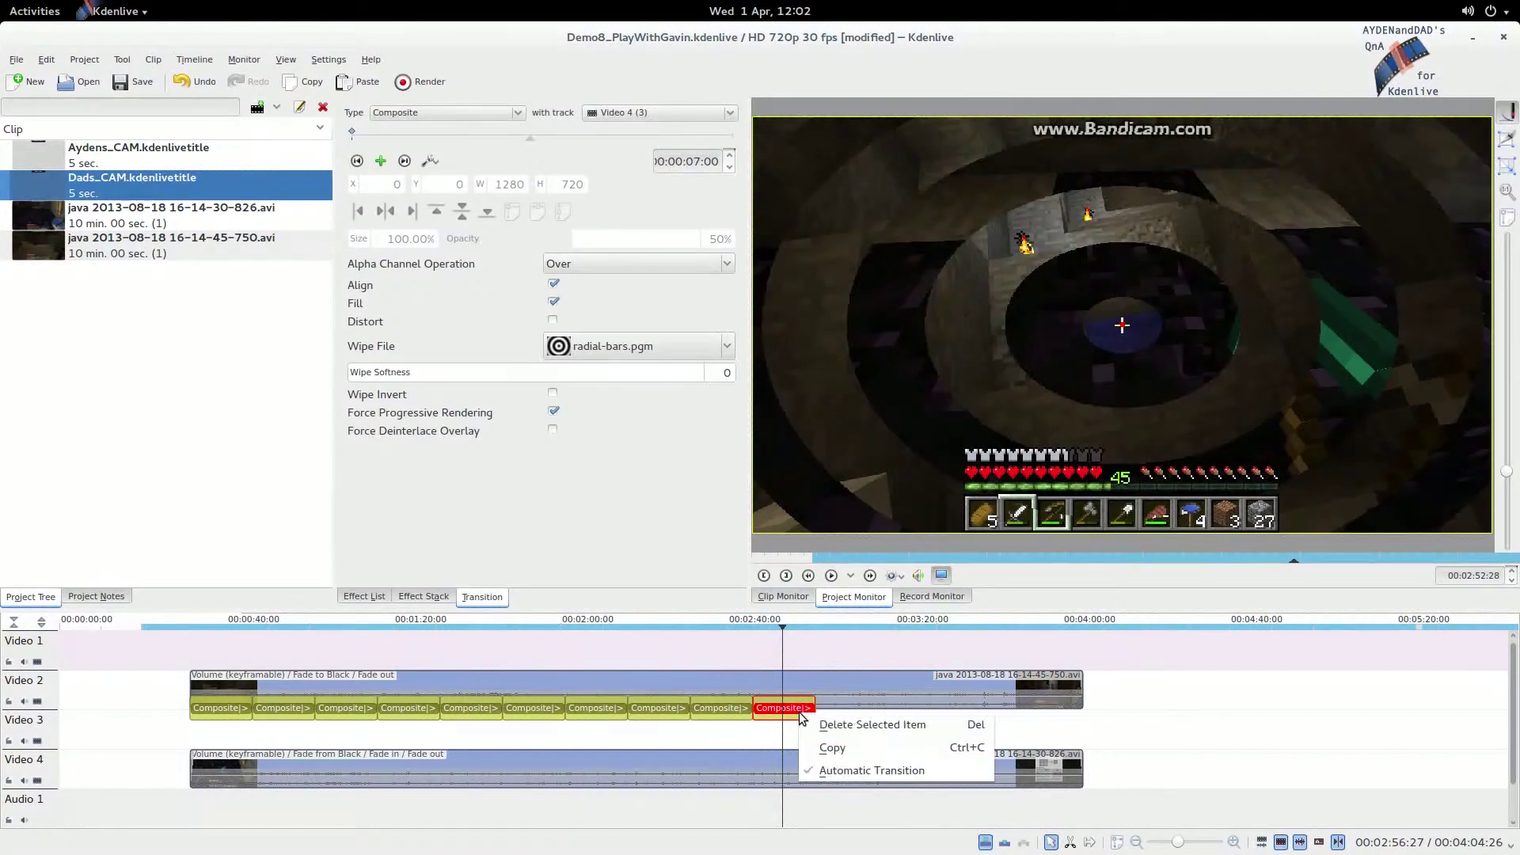
{"action": "left_click", "coordinate": [827, 748]}
{"action": "right_click", "coordinate": [841, 734]}
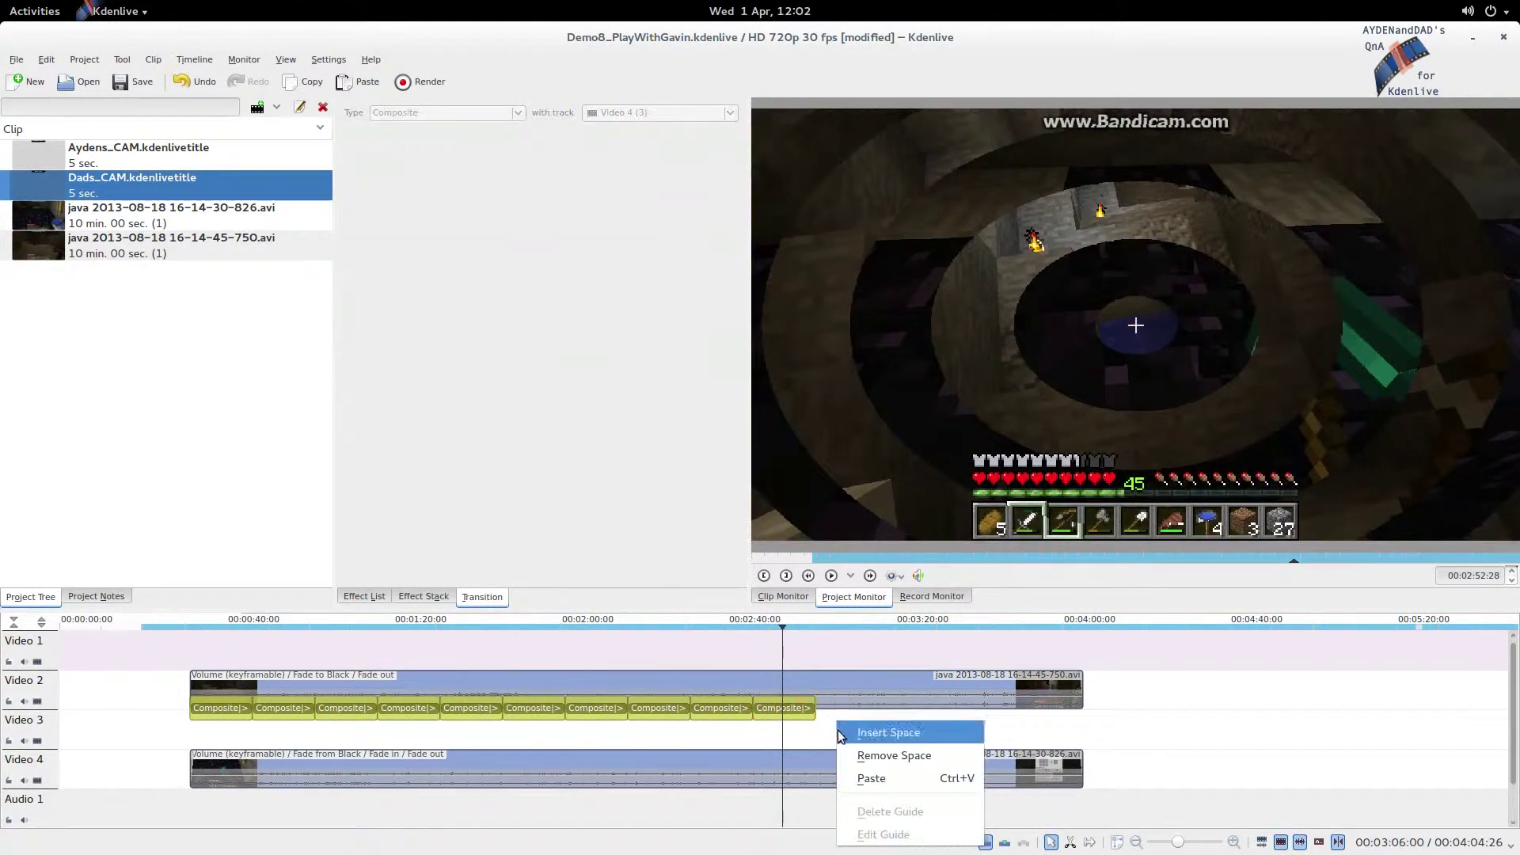
{"action": "left_click", "coordinate": [871, 778]}
{"action": "left_click", "coordinate": [843, 711]}
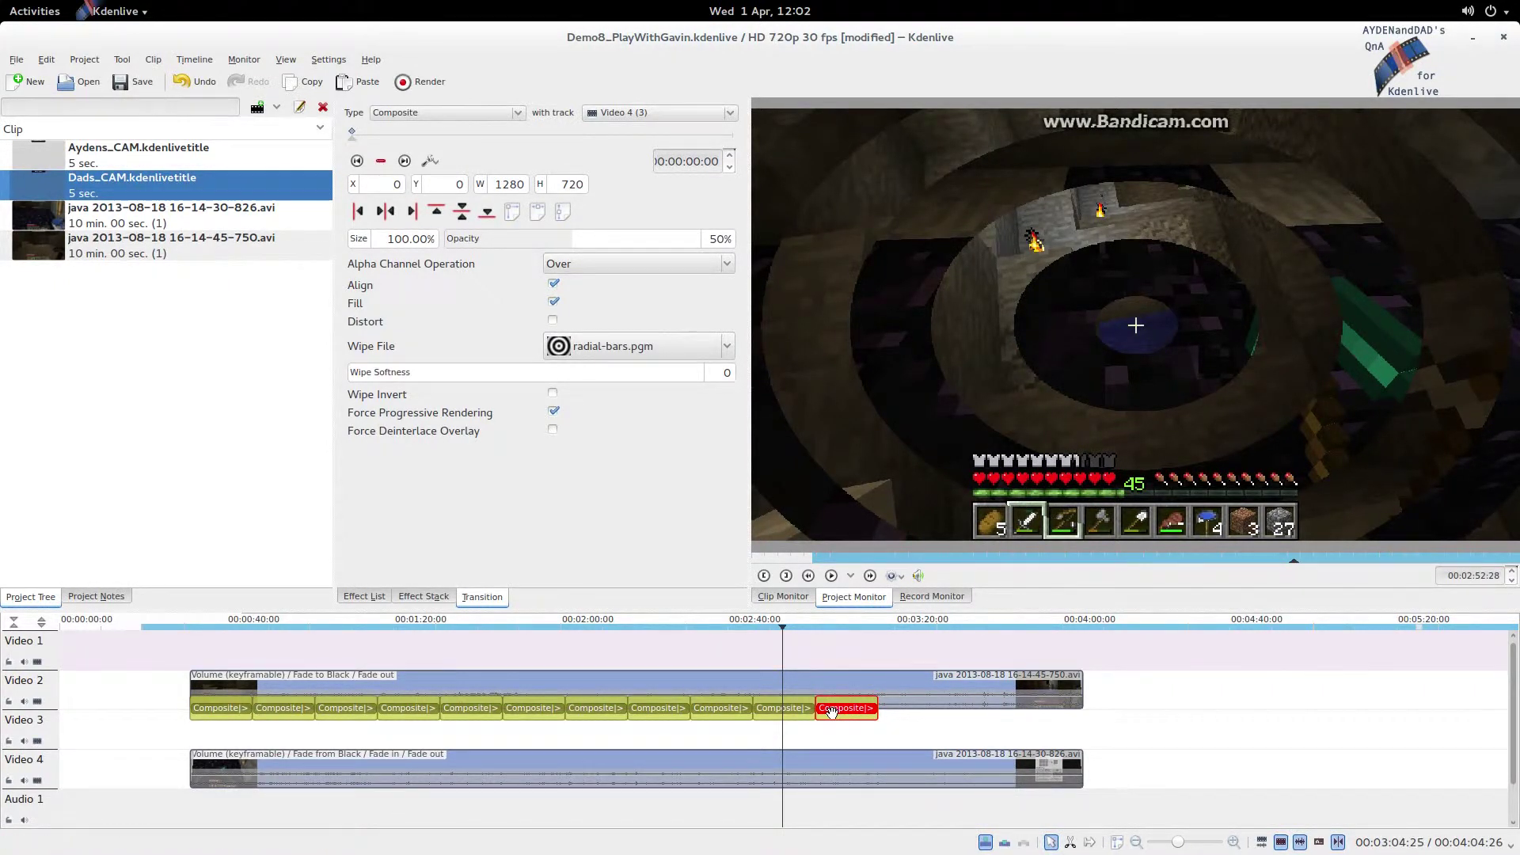
Give the eleventh Composite the radial.pgm wipe and preview it around 3:08.
{"action": "left_click", "coordinate": [716, 352]}
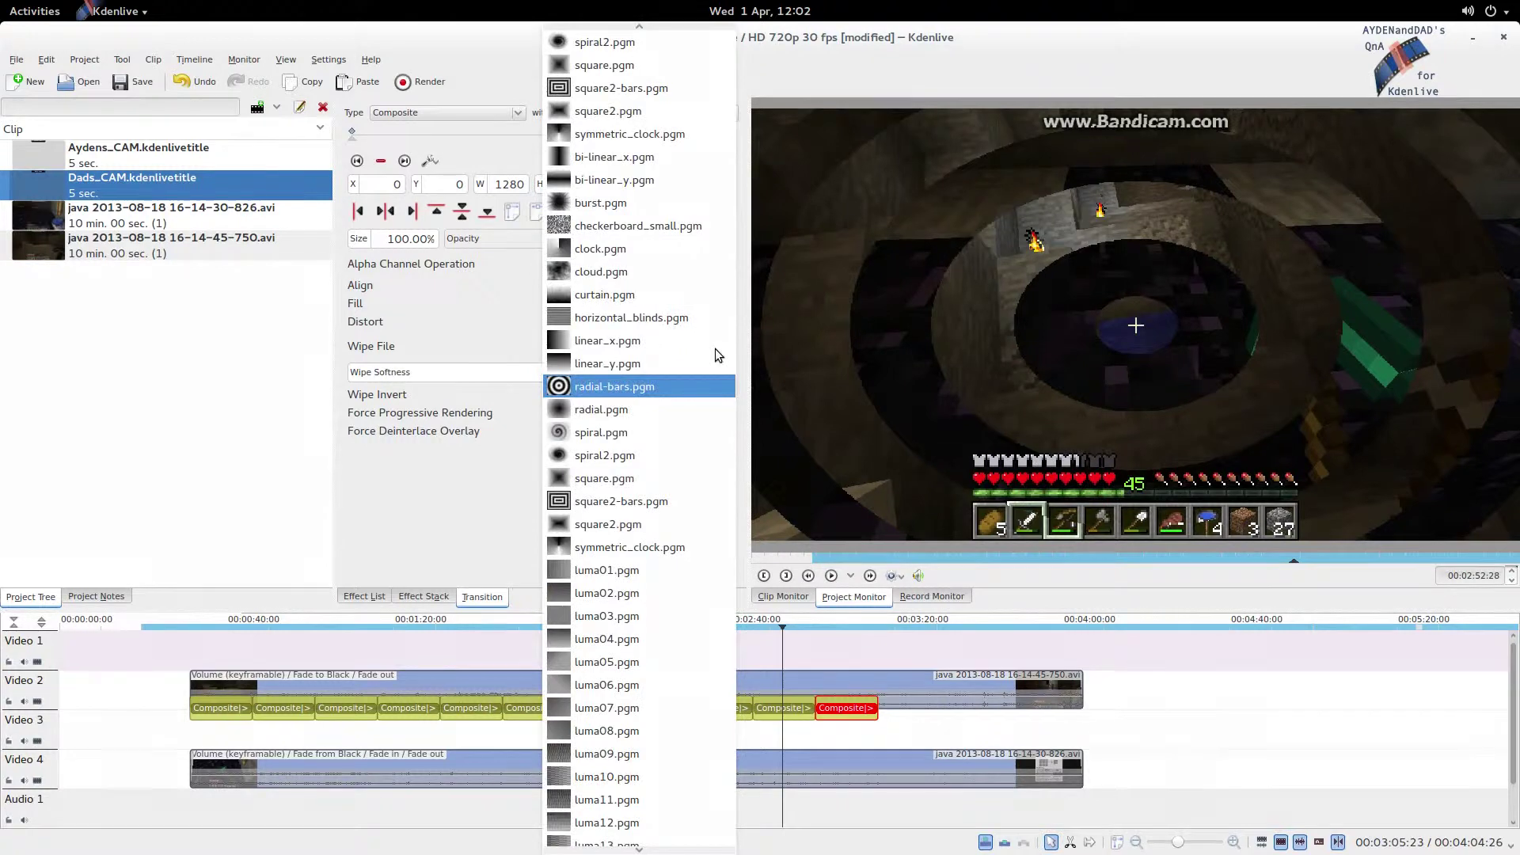
{"action": "left_click", "coordinate": [697, 406]}
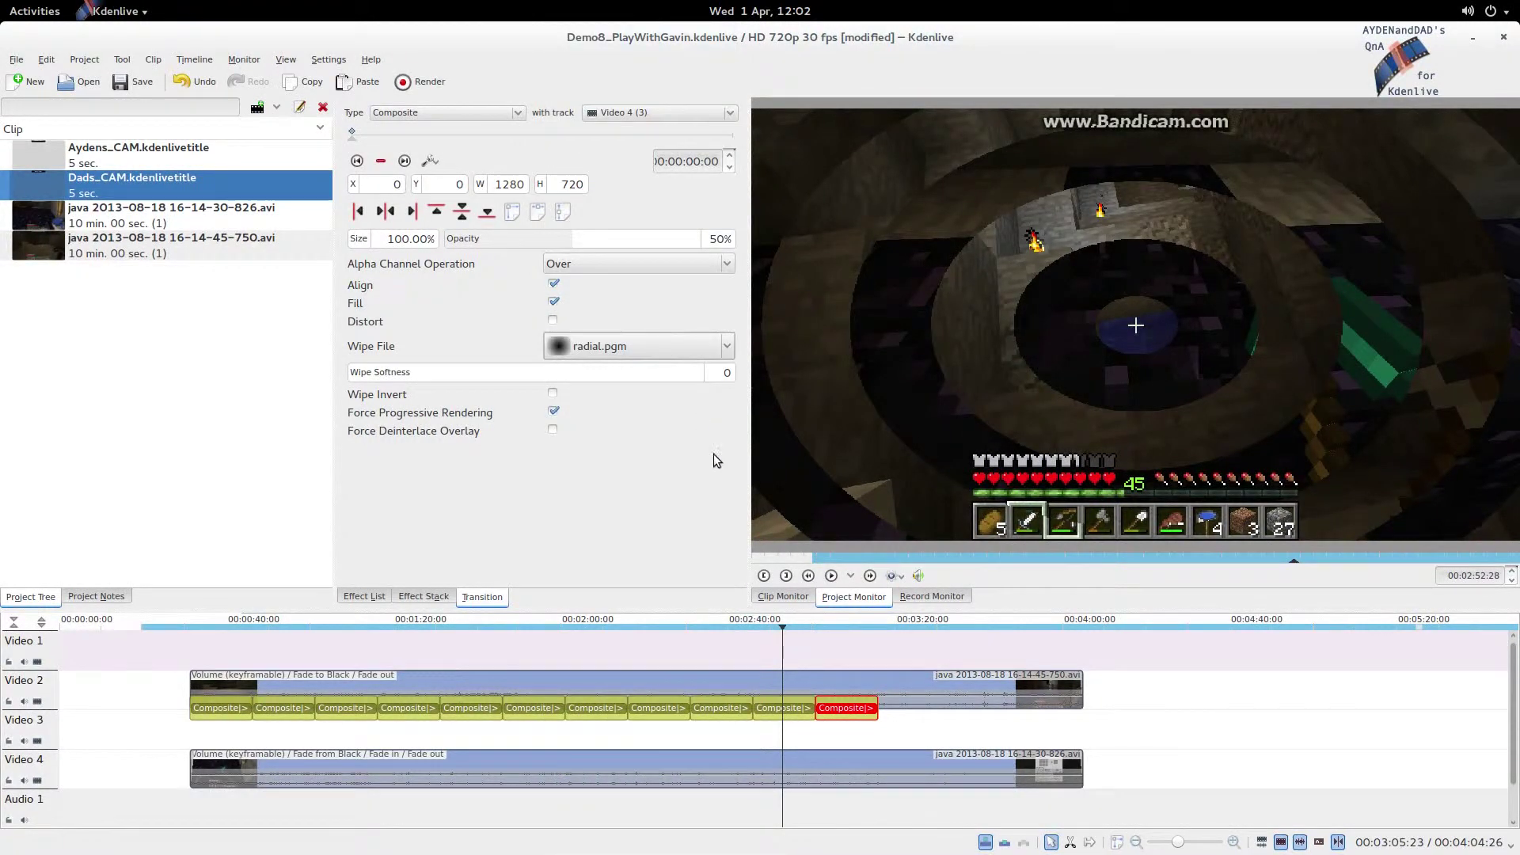
{"action": "left_click", "coordinate": [815, 734]}
{"action": "left_click_drag", "start_coordinate": [821, 738], "coordinate": [852, 741]}
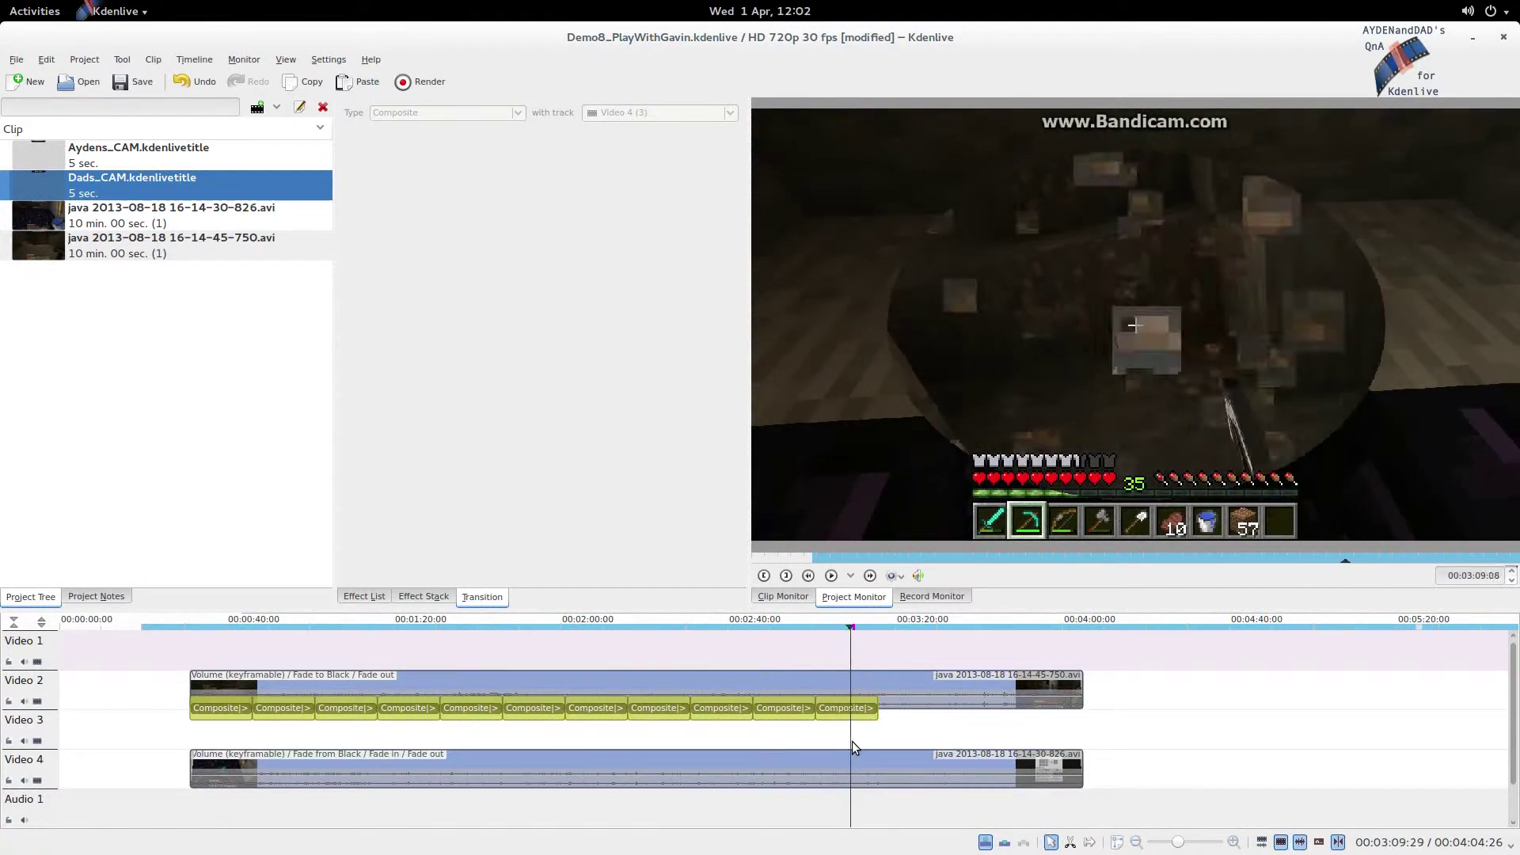
Copy the last Composite transition and paste it at the end of the chain.
{"action": "left_click", "coordinate": [861, 708]}
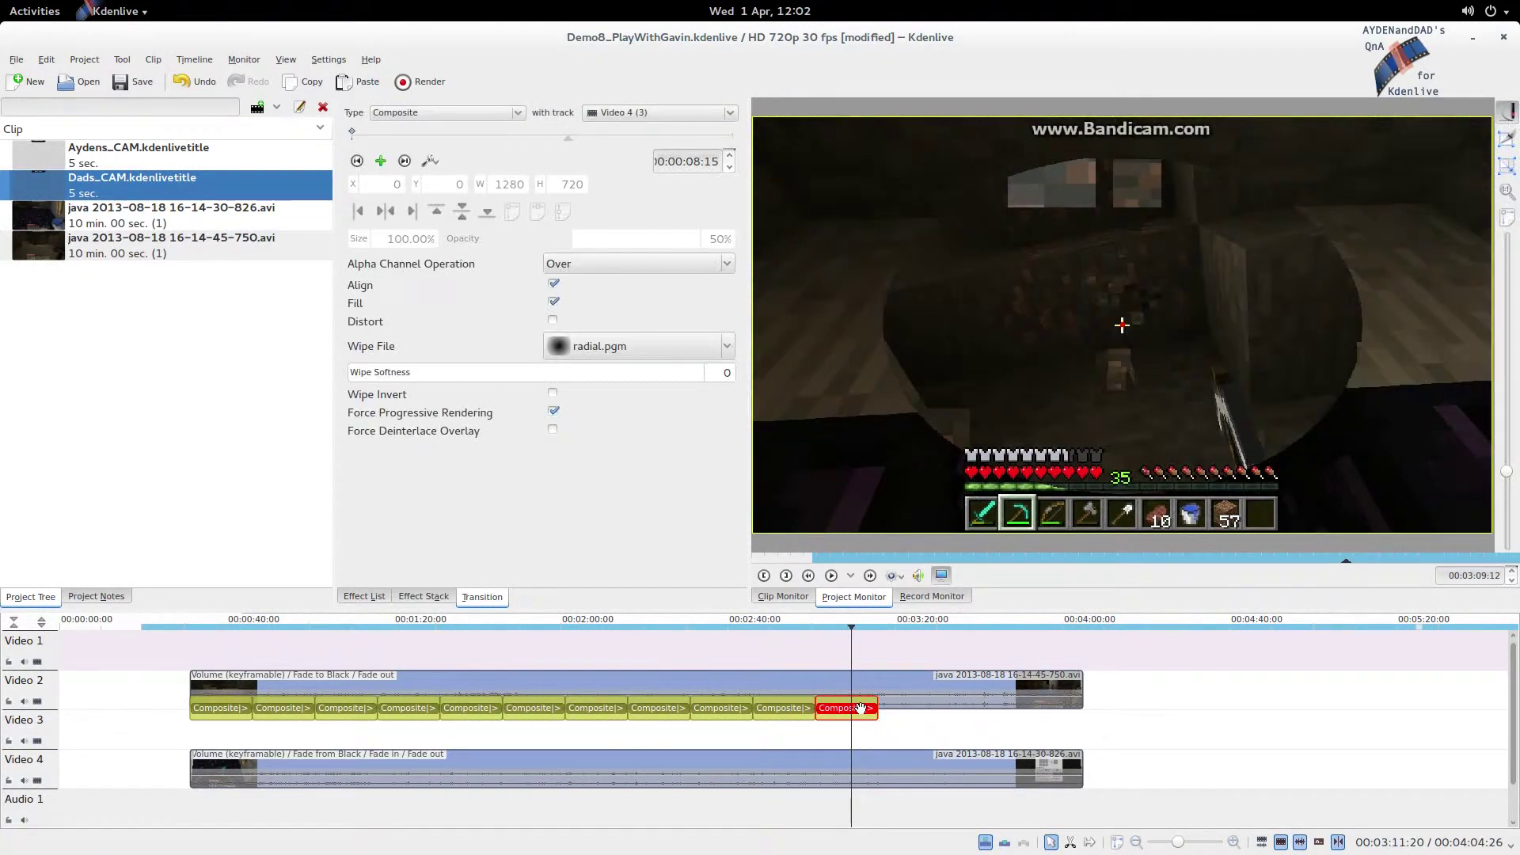
{"action": "right_click", "coordinate": [861, 707]}
{"action": "left_click", "coordinate": [875, 742]}
{"action": "right_click", "coordinate": [890, 730]}
{"action": "left_click", "coordinate": [919, 785]}
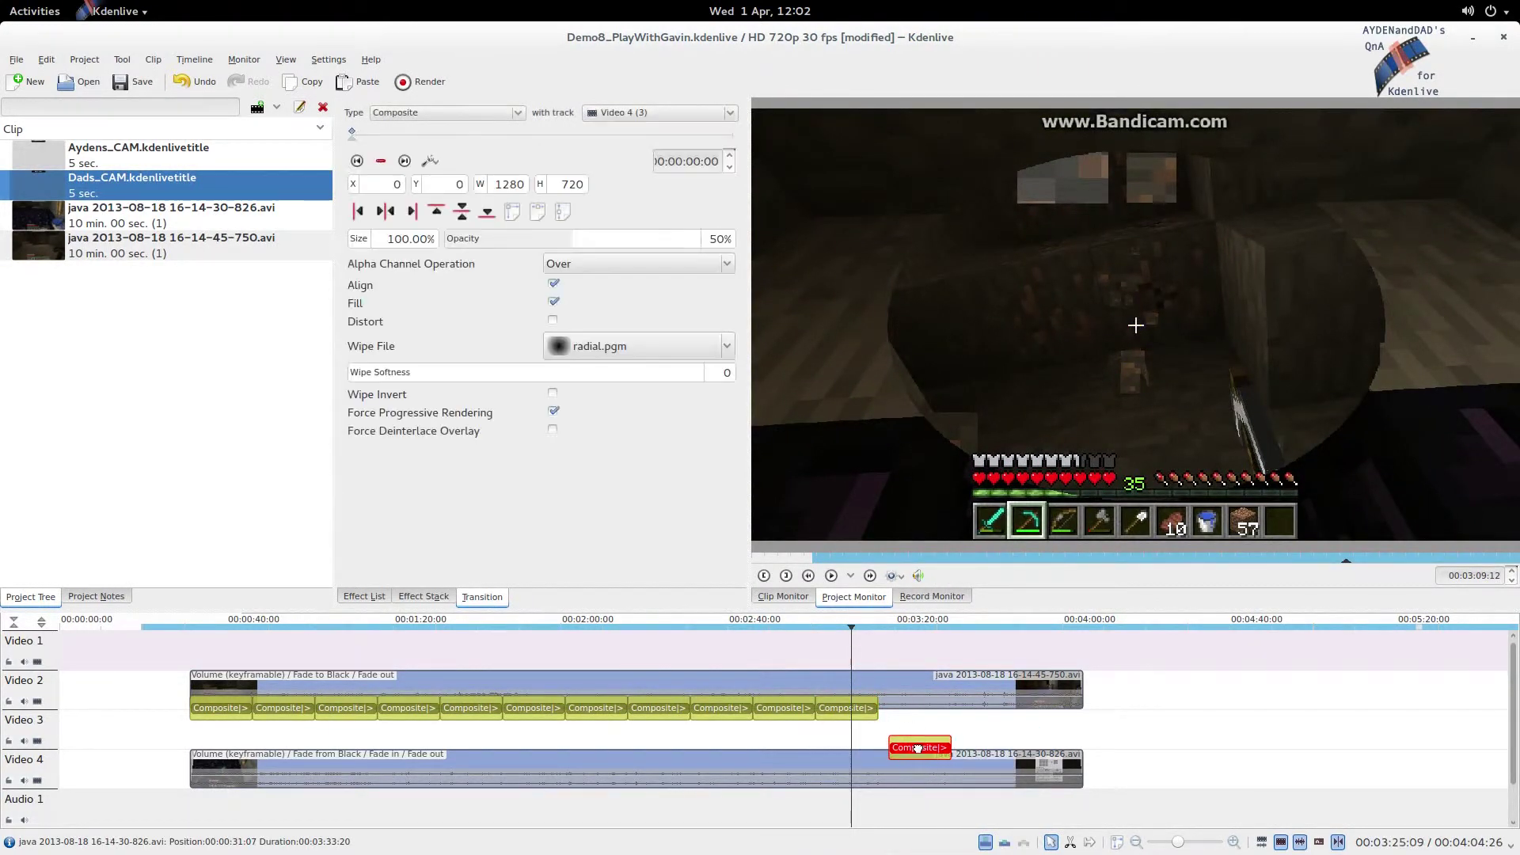
{"action": "left_click_drag", "start_coordinate": [917, 748], "coordinate": [905, 705]}
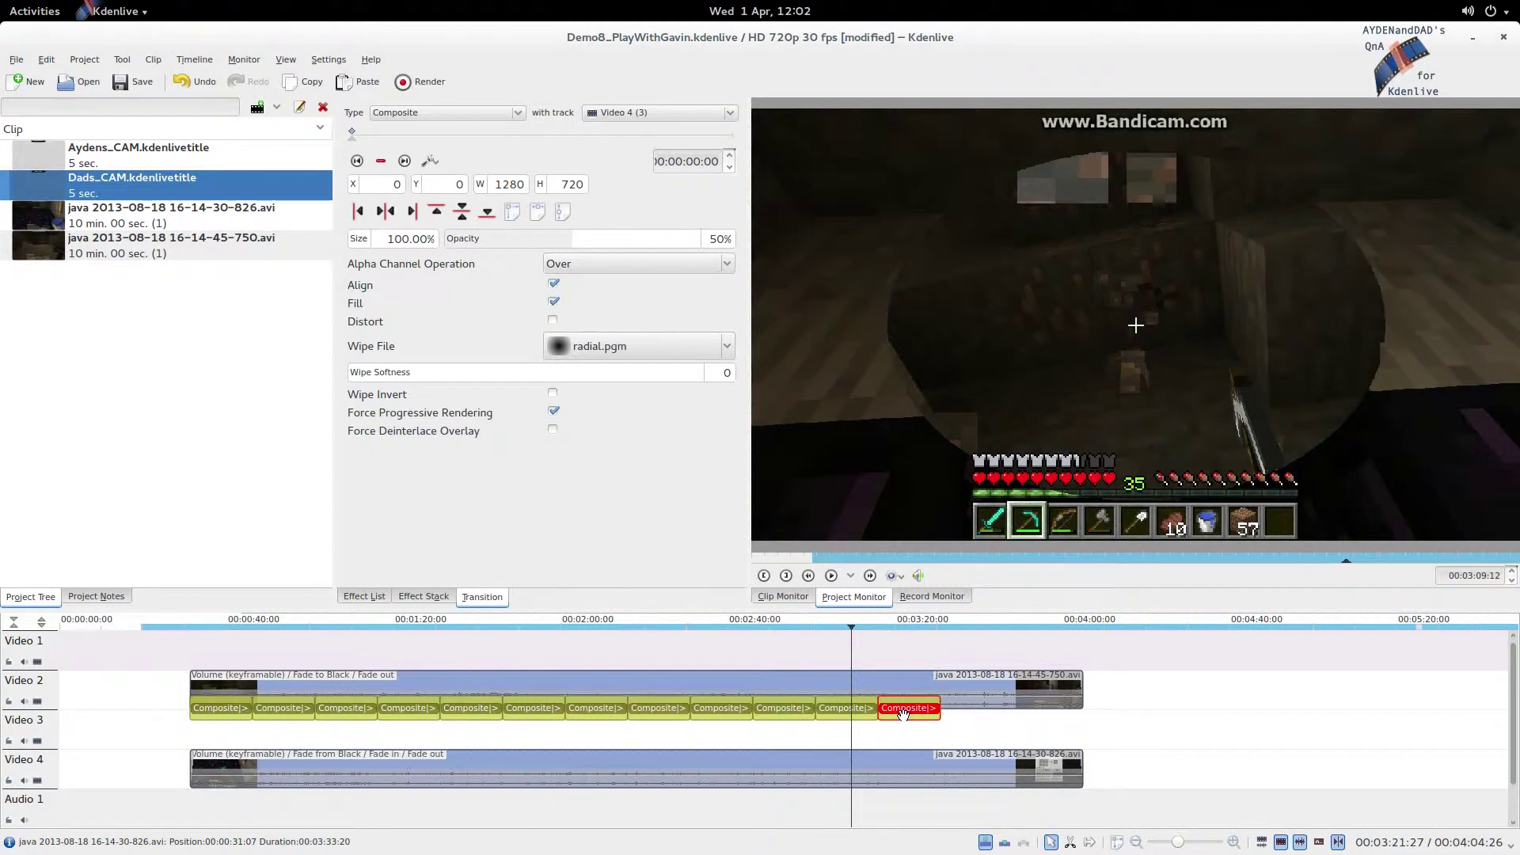
Set the new Composite's wipe to square2-bars.pgm and play the timeline to check it.
{"action": "left_click", "coordinate": [726, 347]}
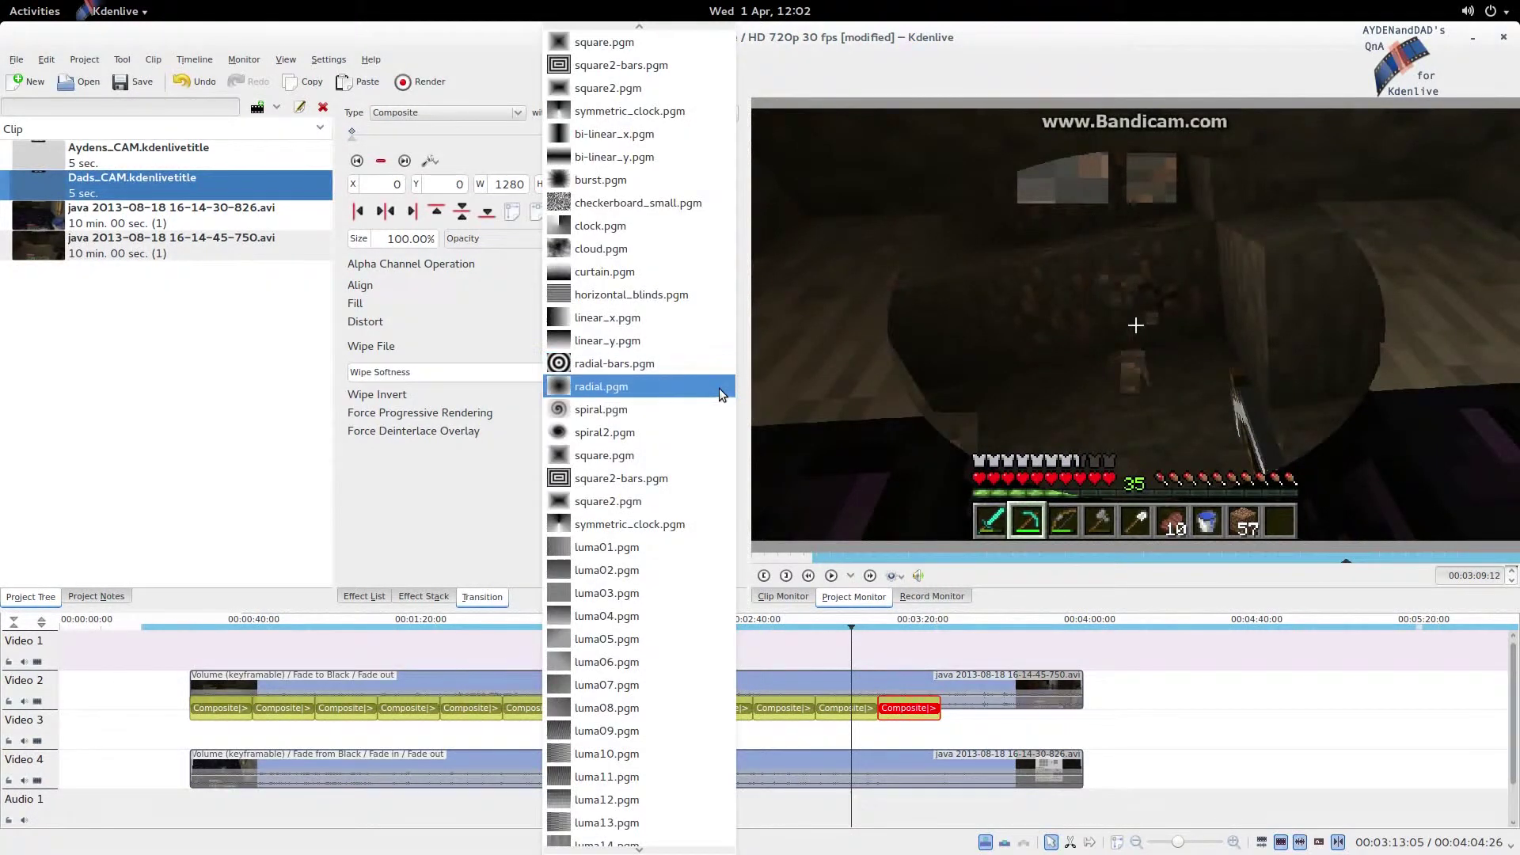
{"action": "left_click", "coordinate": [697, 481]}
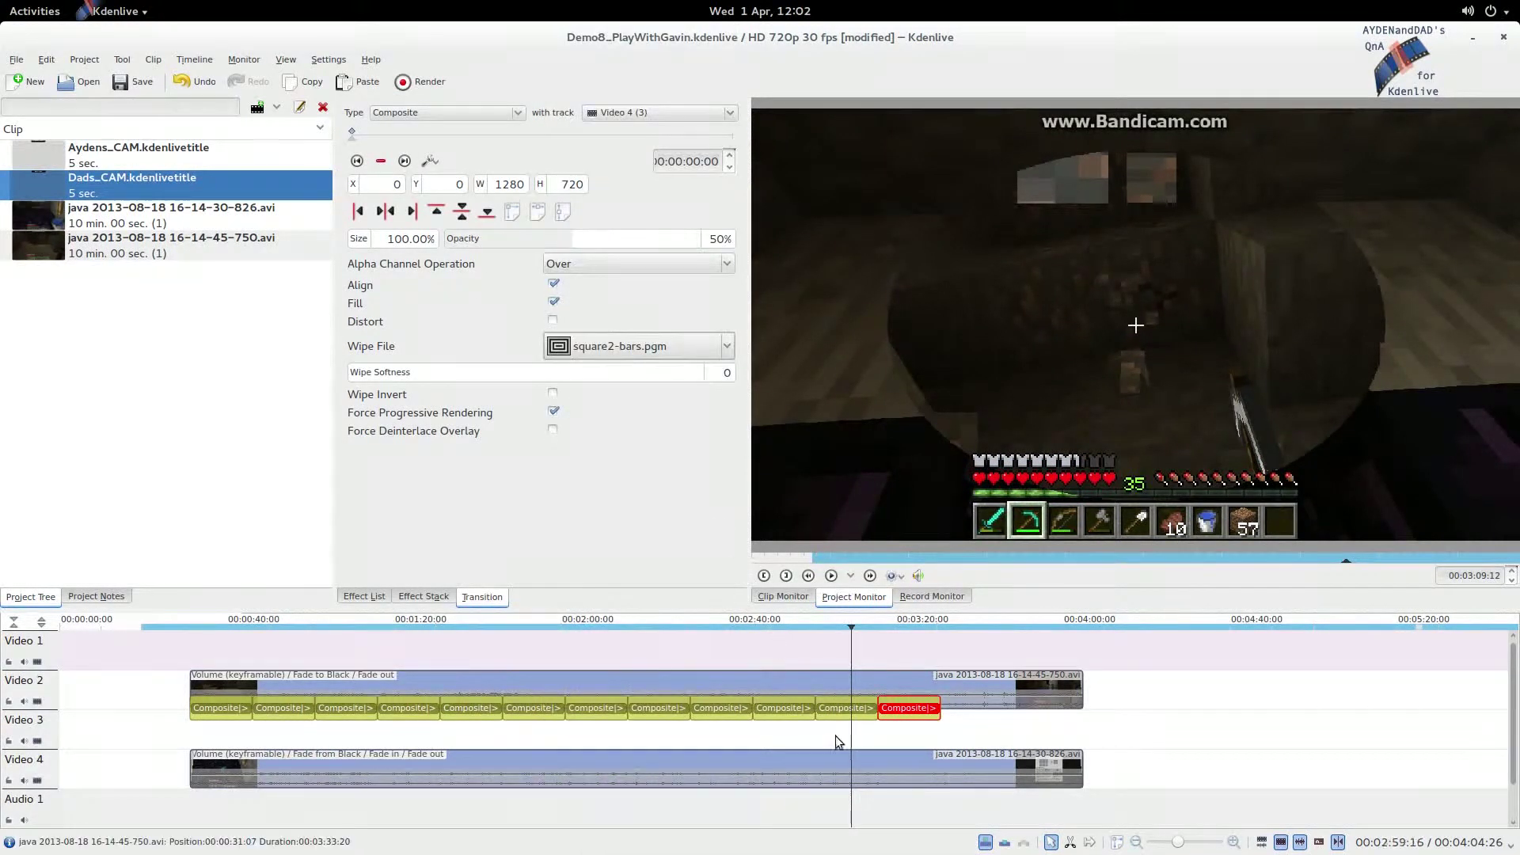
{"action": "left_click", "coordinate": [899, 739]}
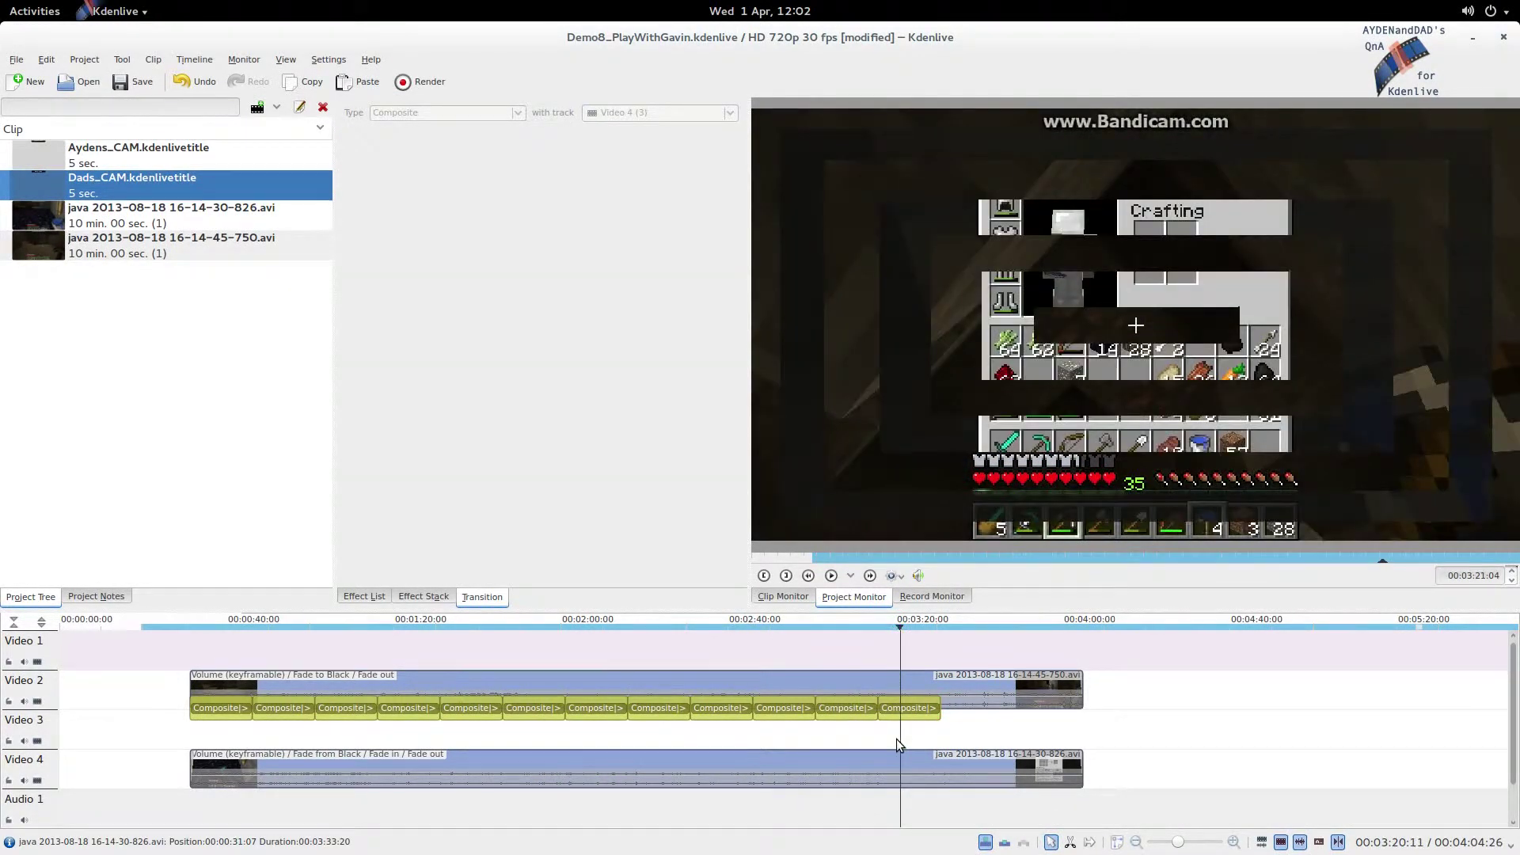
{"action": "key", "text": "space"}
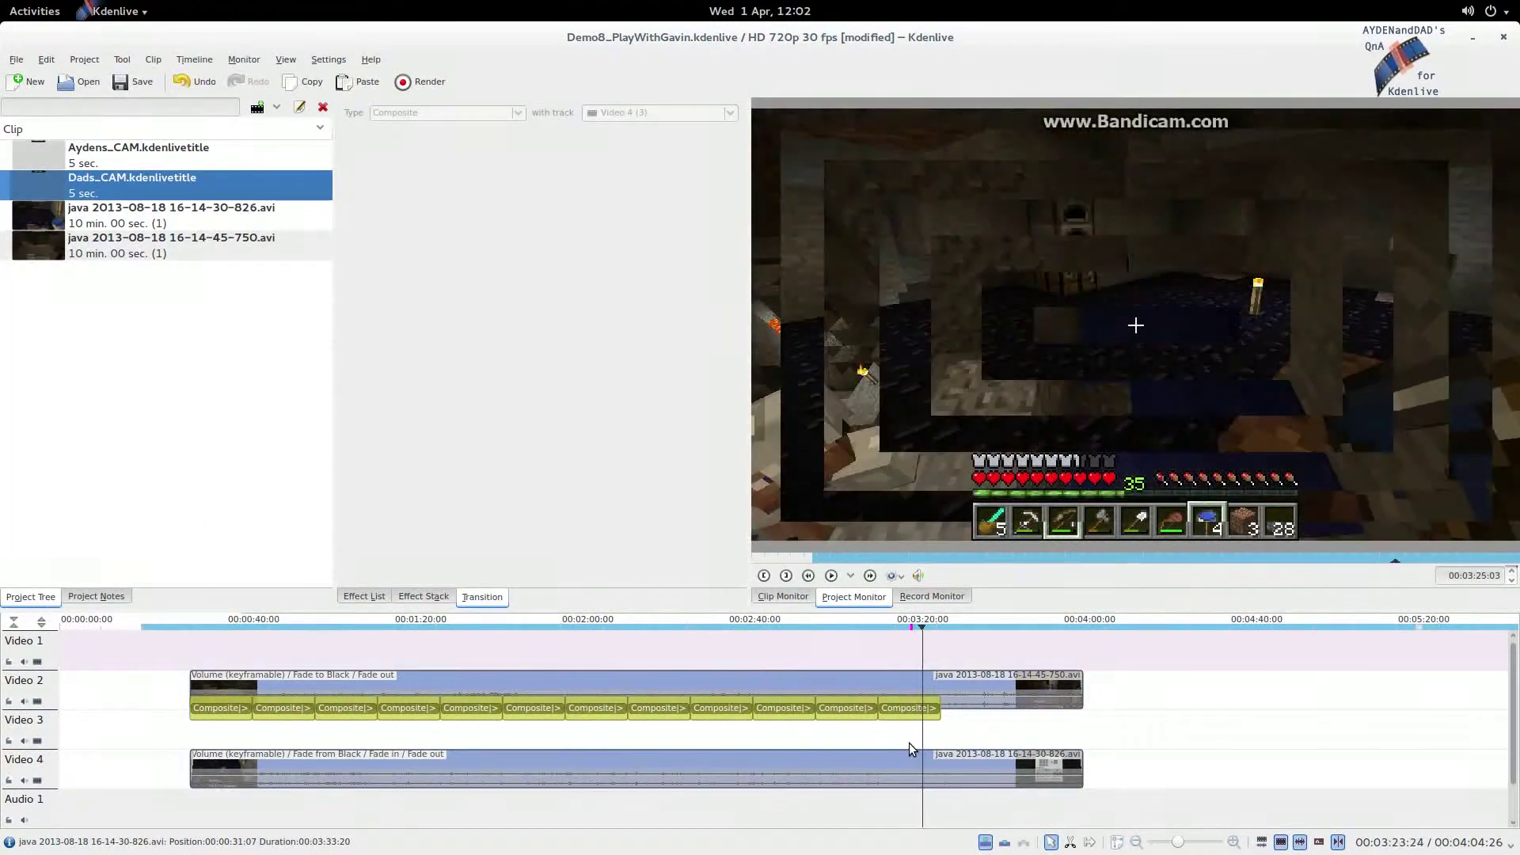
Stop playback, copy the last Composite, and paste it at the chain end on Video 2.
{"action": "left_click", "coordinate": [905, 744]}
{"action": "left_click", "coordinate": [919, 713]}
{"action": "right_click", "coordinate": [921, 717]}
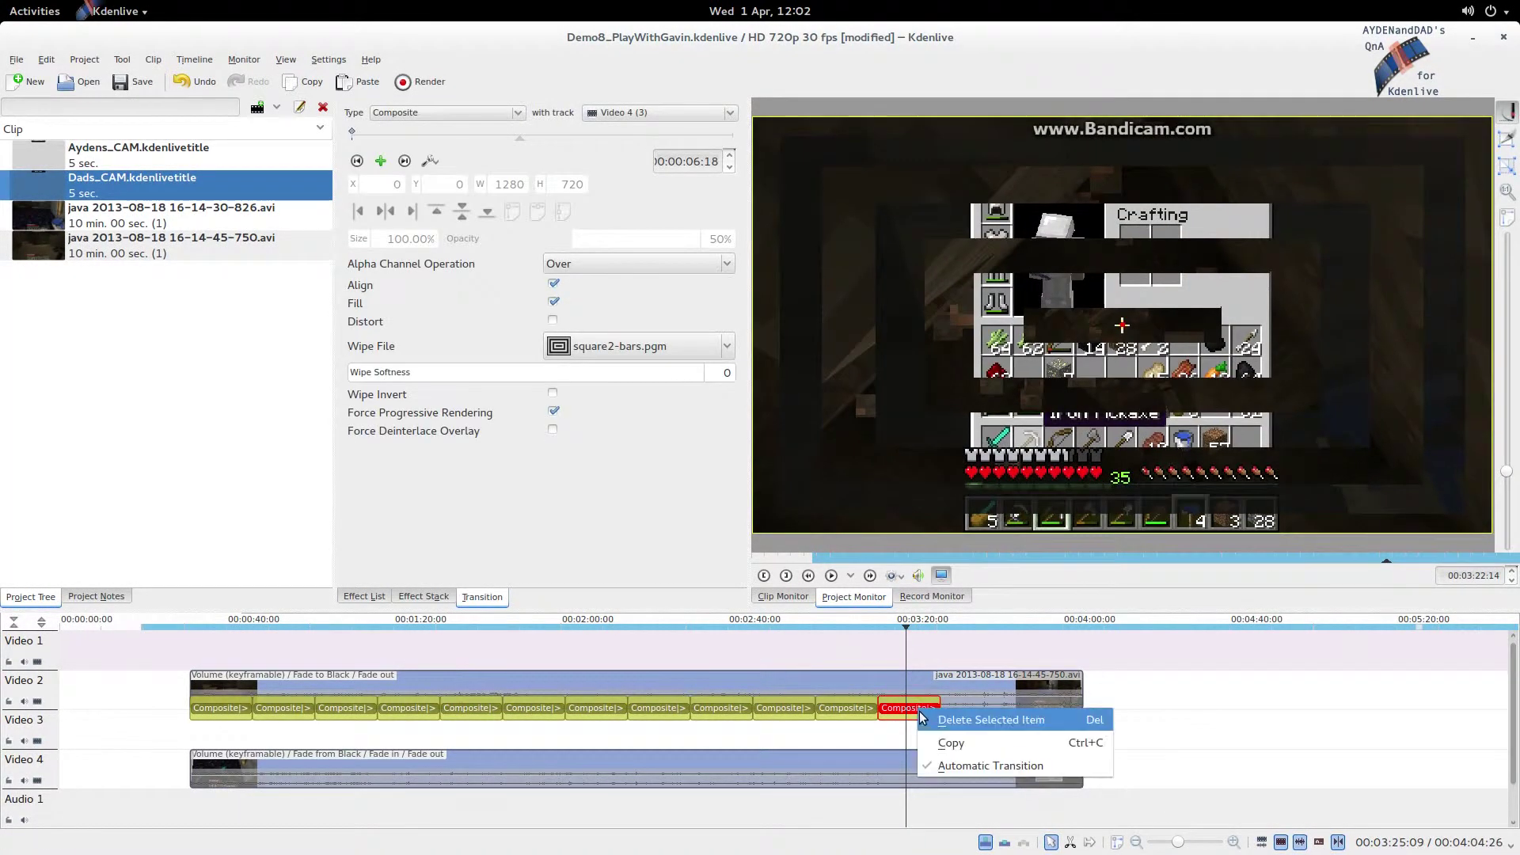
{"action": "left_click", "coordinate": [938, 742]}
{"action": "right_click", "coordinate": [950, 726]}
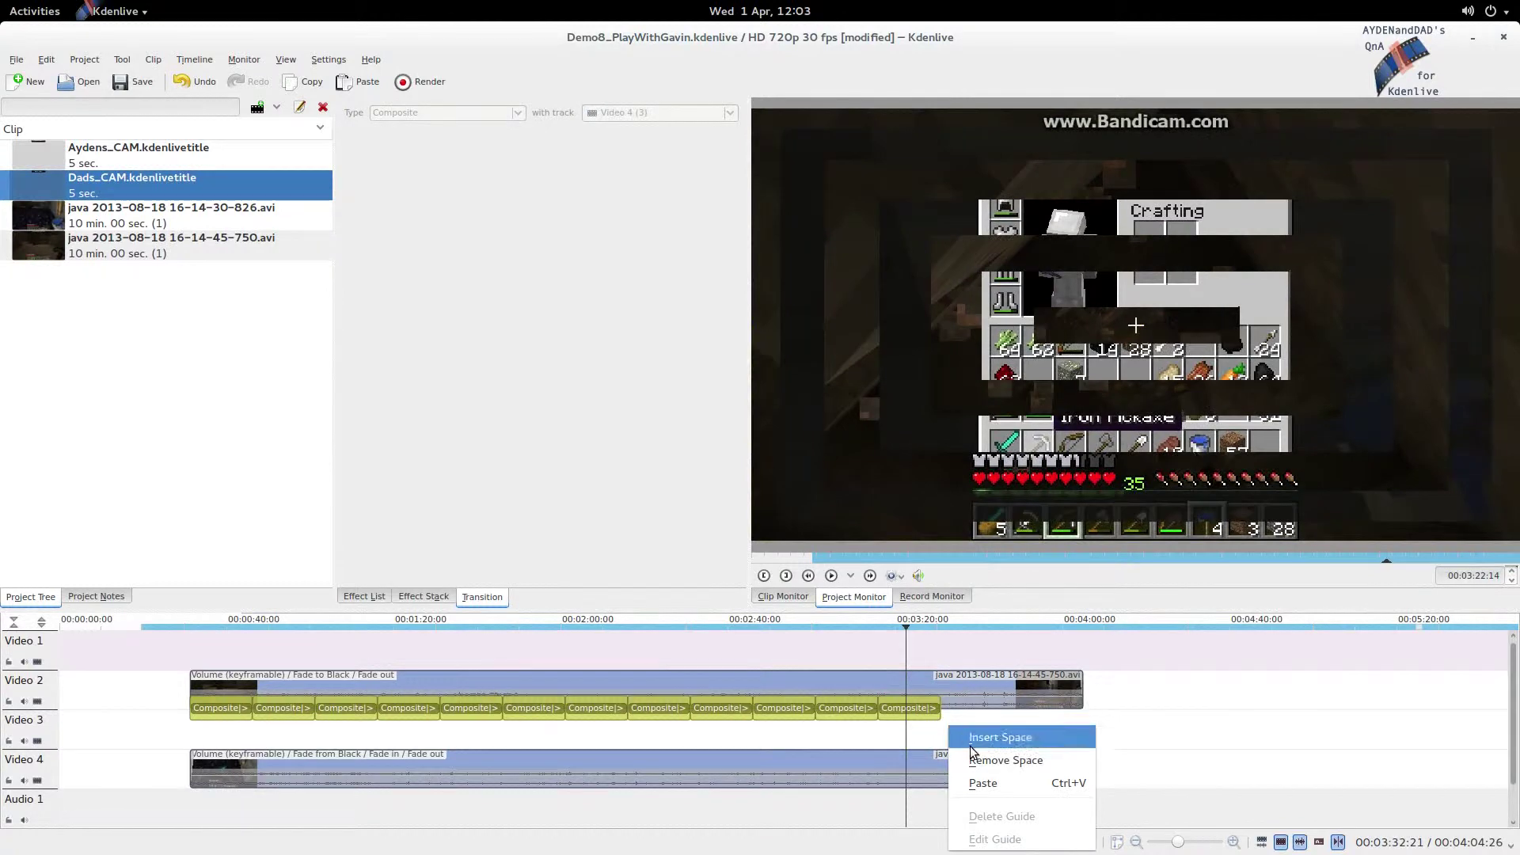
{"action": "left_click", "coordinate": [981, 783]}
{"action": "left_click", "coordinate": [976, 748]}
{"action": "left_click_drag", "start_coordinate": [976, 749], "coordinate": [969, 714]}
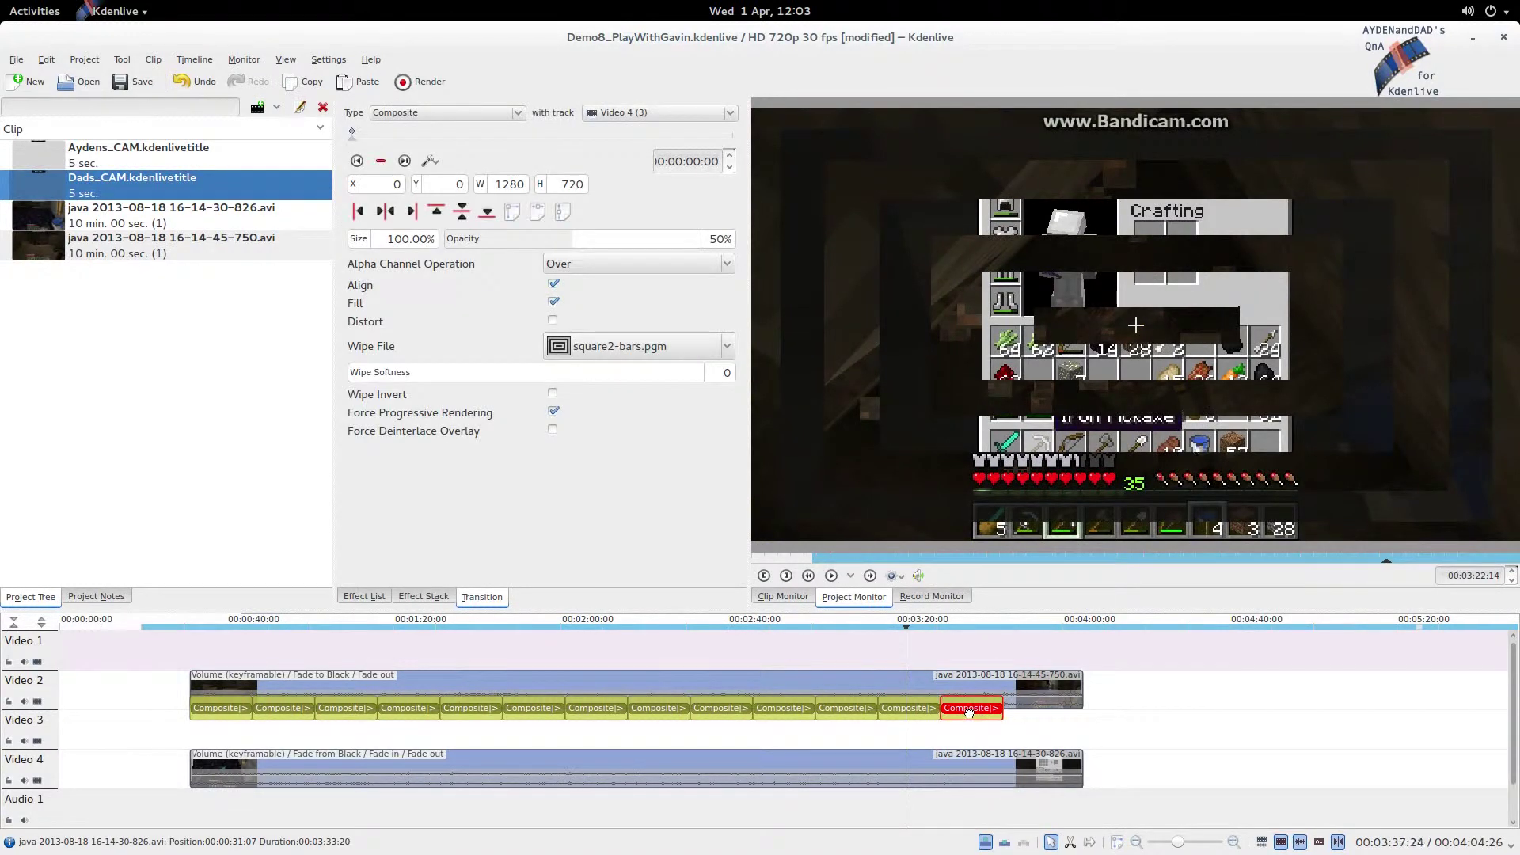
Set the new Composite's wipe to square2.pgm and play the timeline to preview it.
{"action": "left_click", "coordinate": [966, 710]}
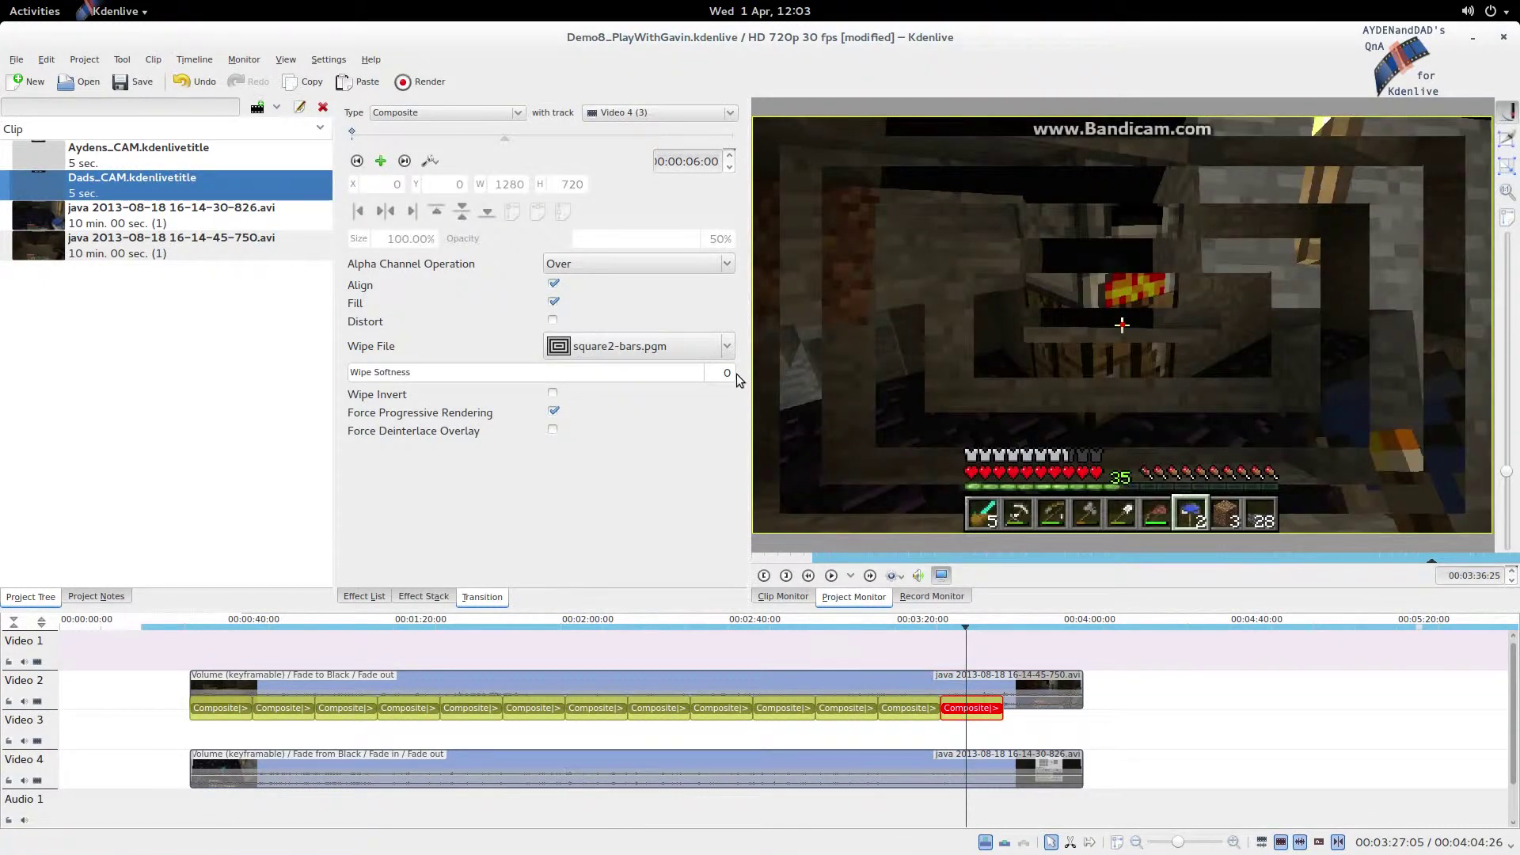
{"action": "left_click", "coordinate": [722, 349]}
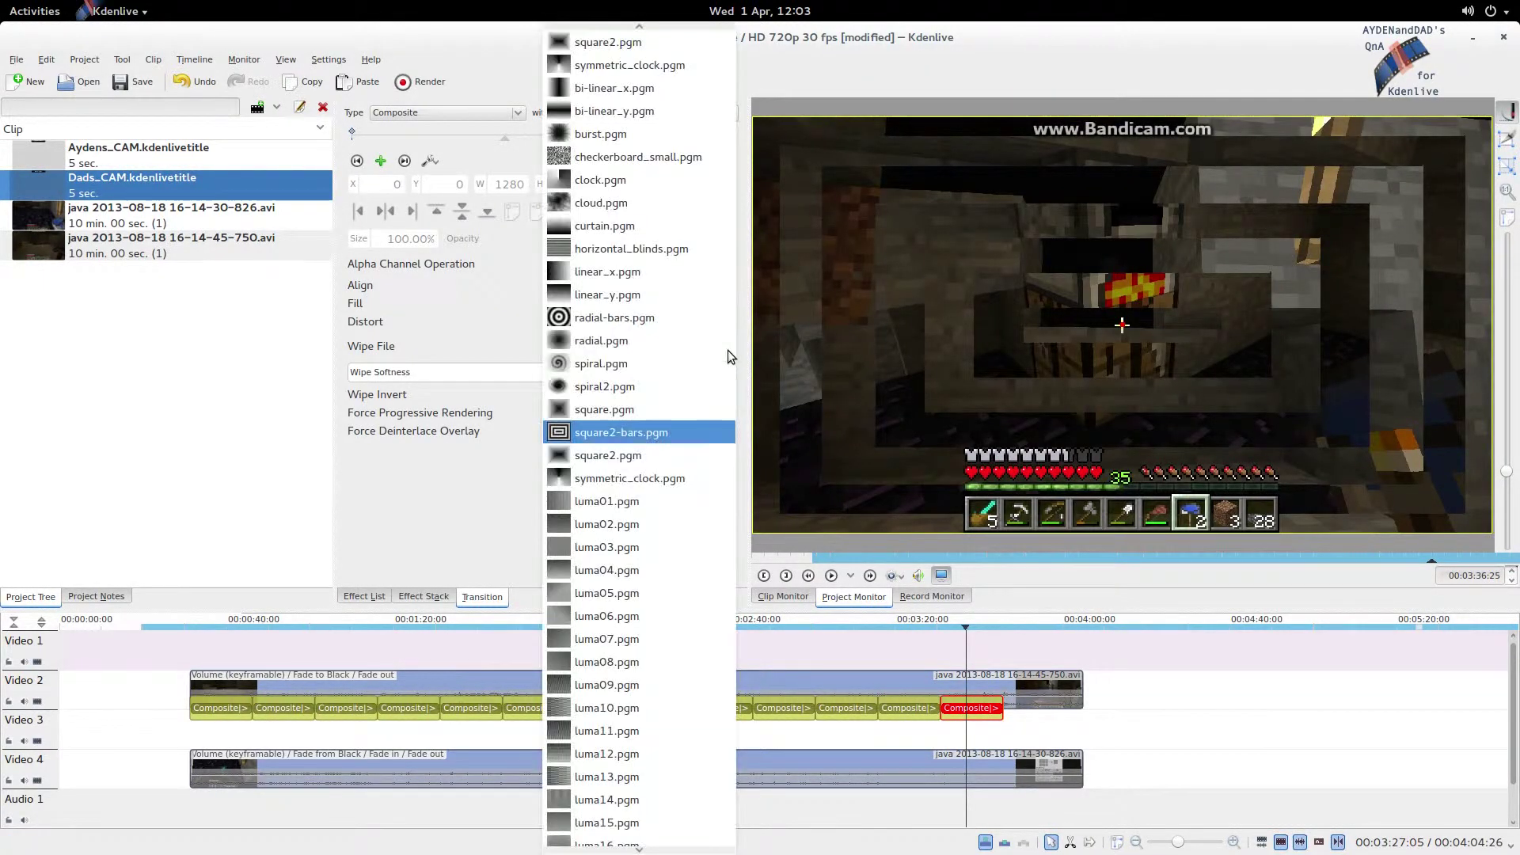
{"action": "left_click", "coordinate": [710, 456]}
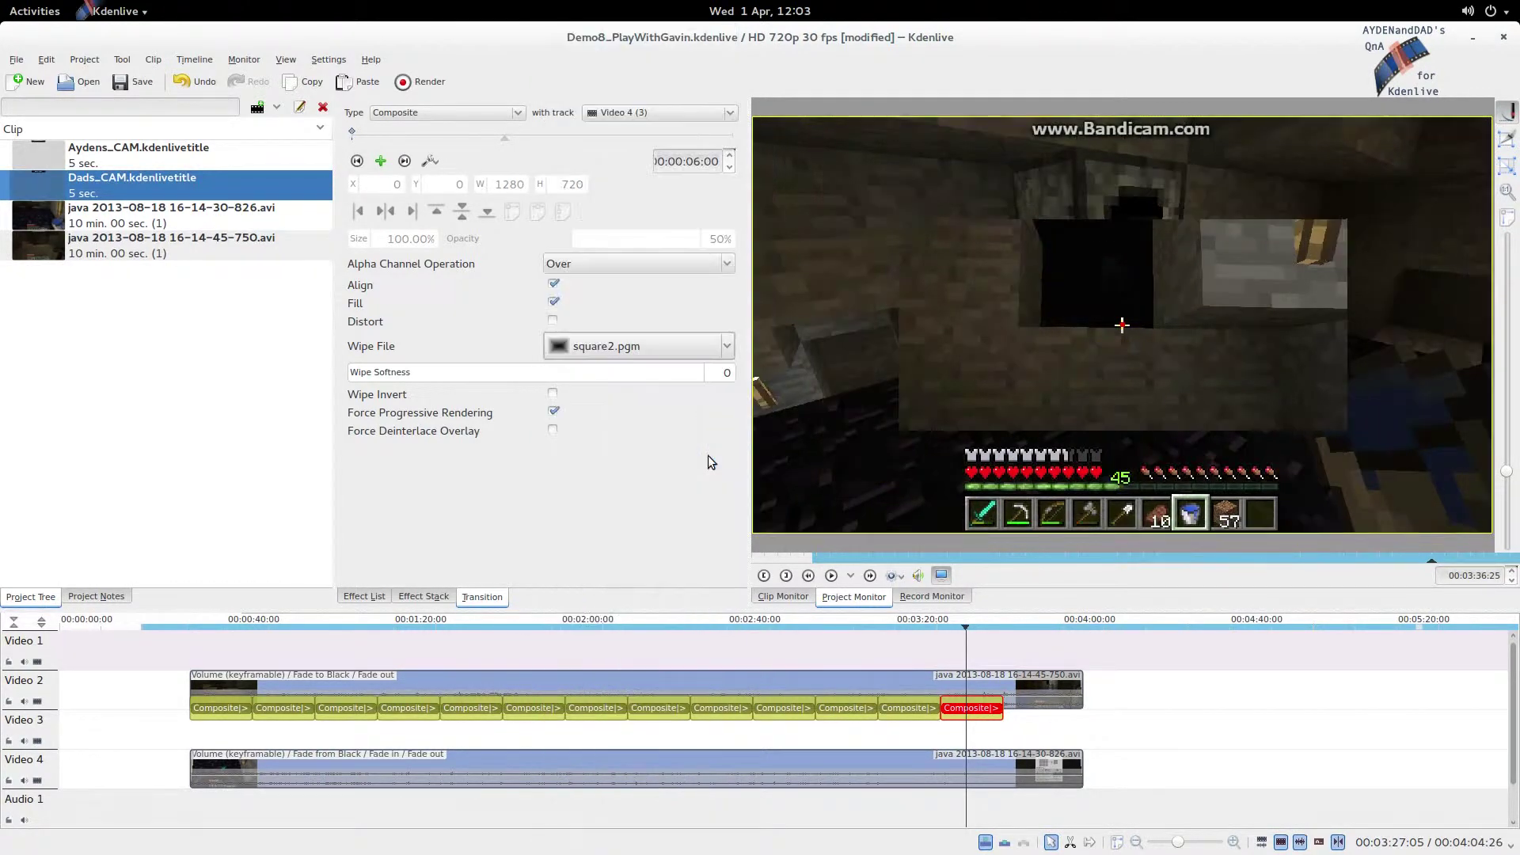
{"action": "left_click", "coordinate": [950, 744]}
{"action": "key", "text": "space"}
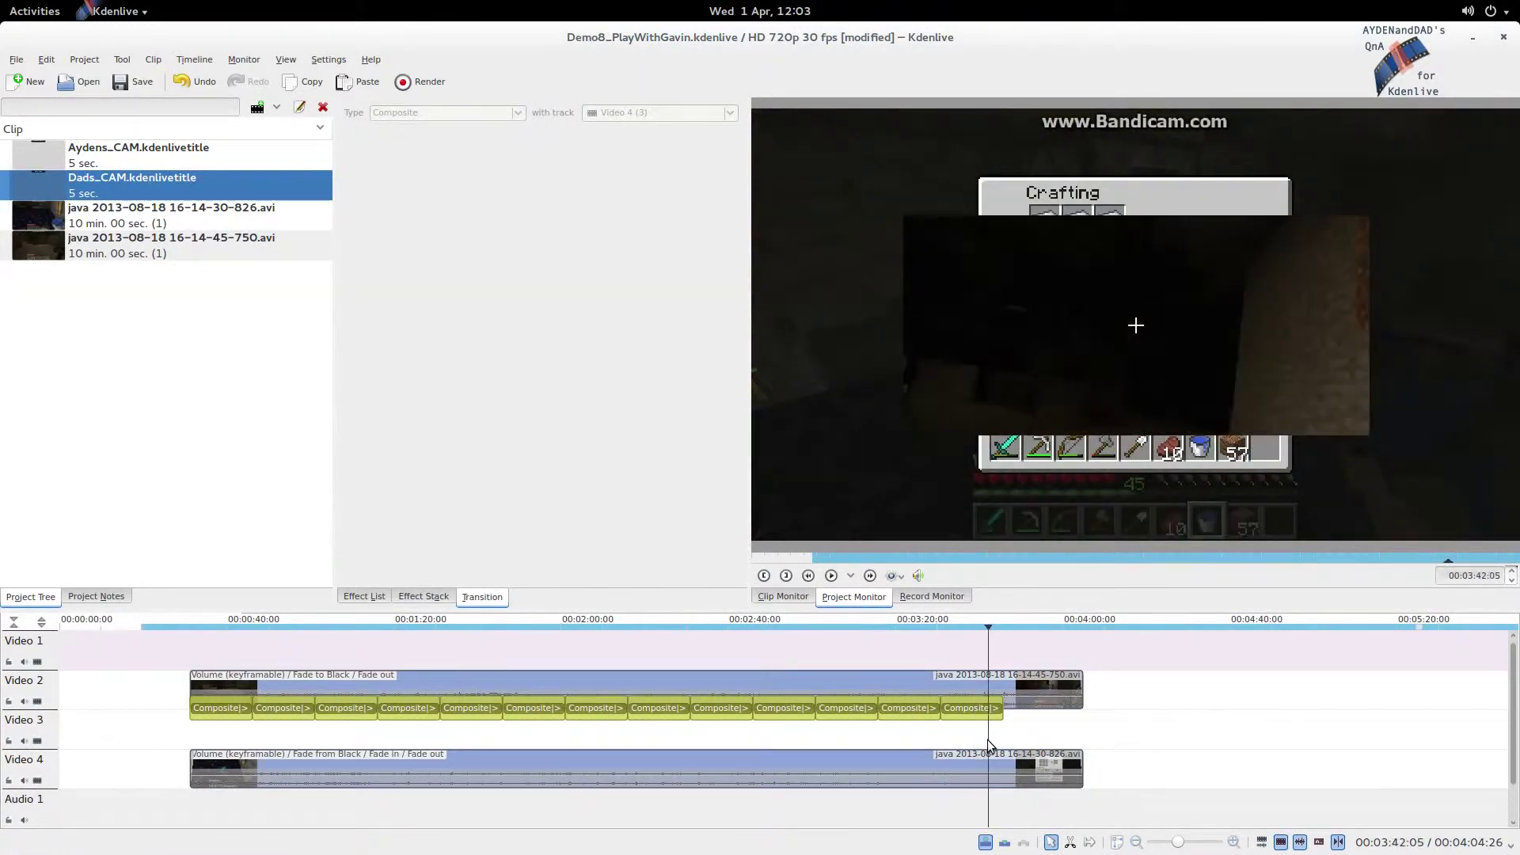
Move the playhead back to about 3:36 and select the last Composite transition.
{"action": "left_click", "coordinate": [977, 738]}
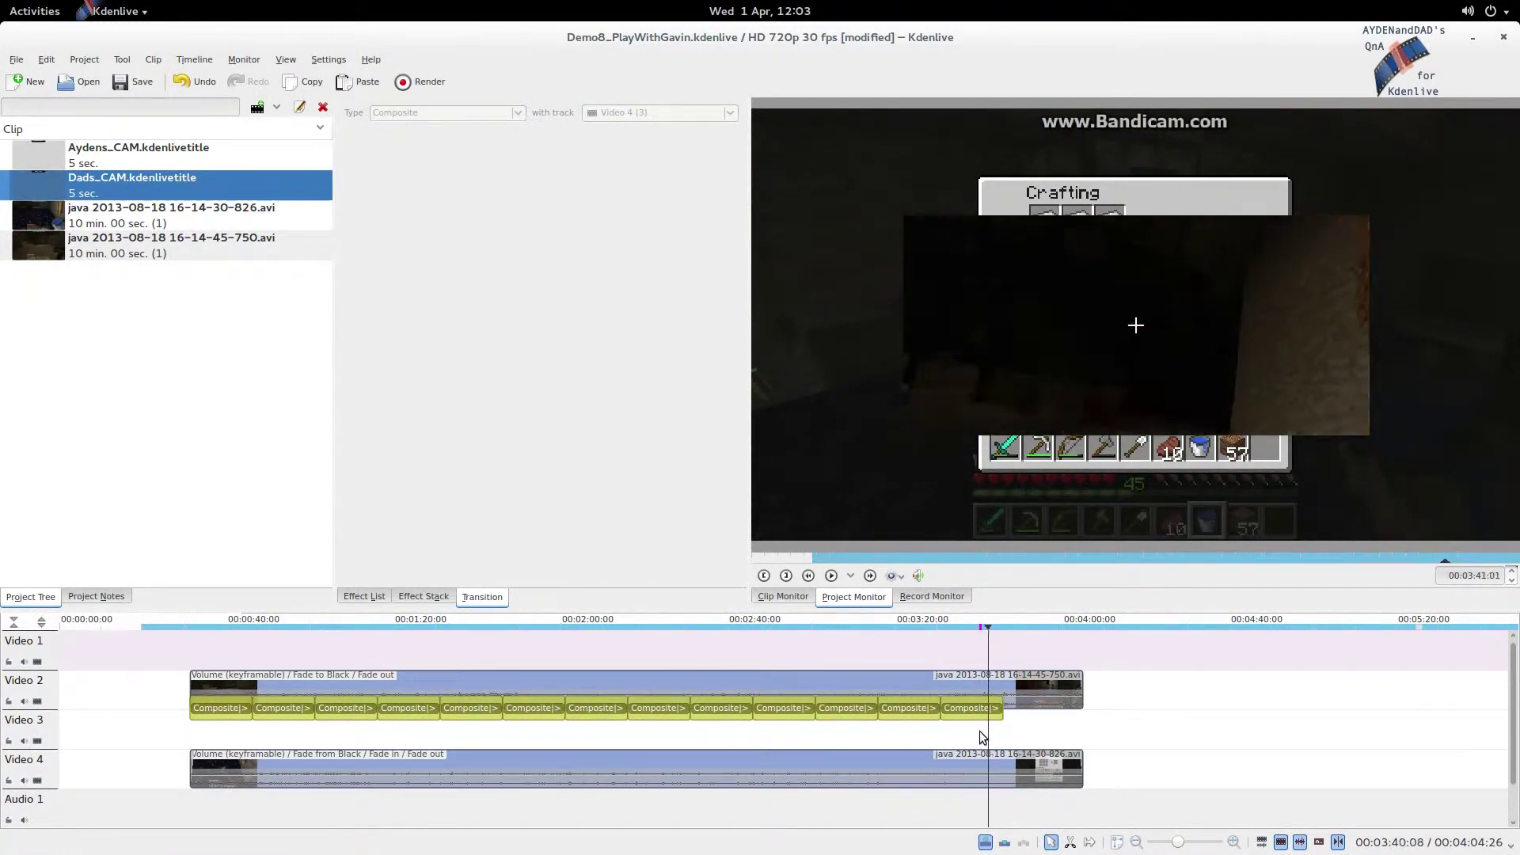
{"action": "left_click", "coordinate": [968, 737]}
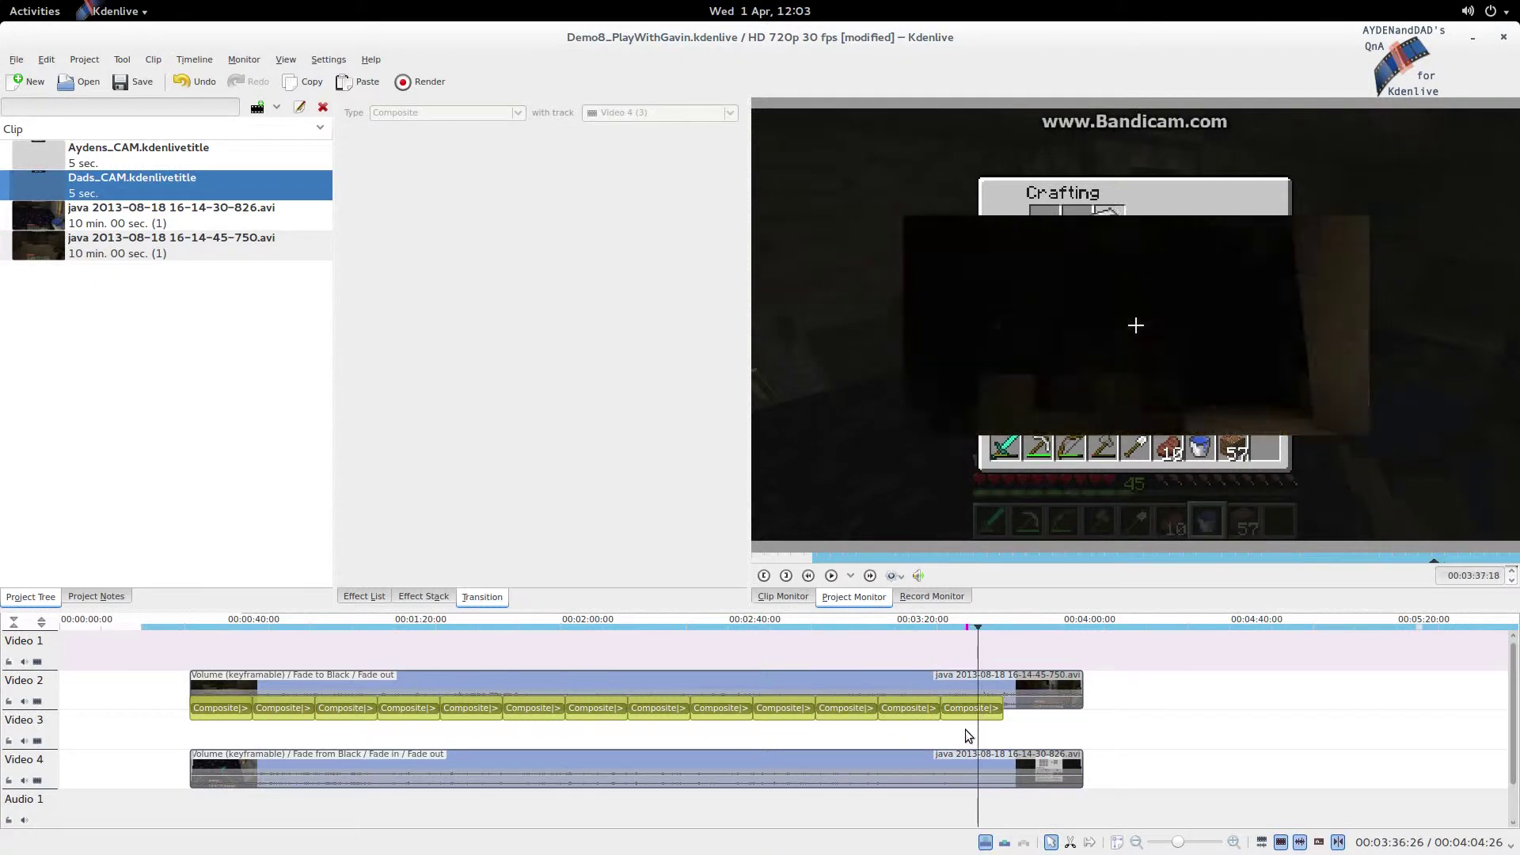
{"action": "left_click", "coordinate": [966, 736]}
{"action": "left_click", "coordinate": [972, 707]}
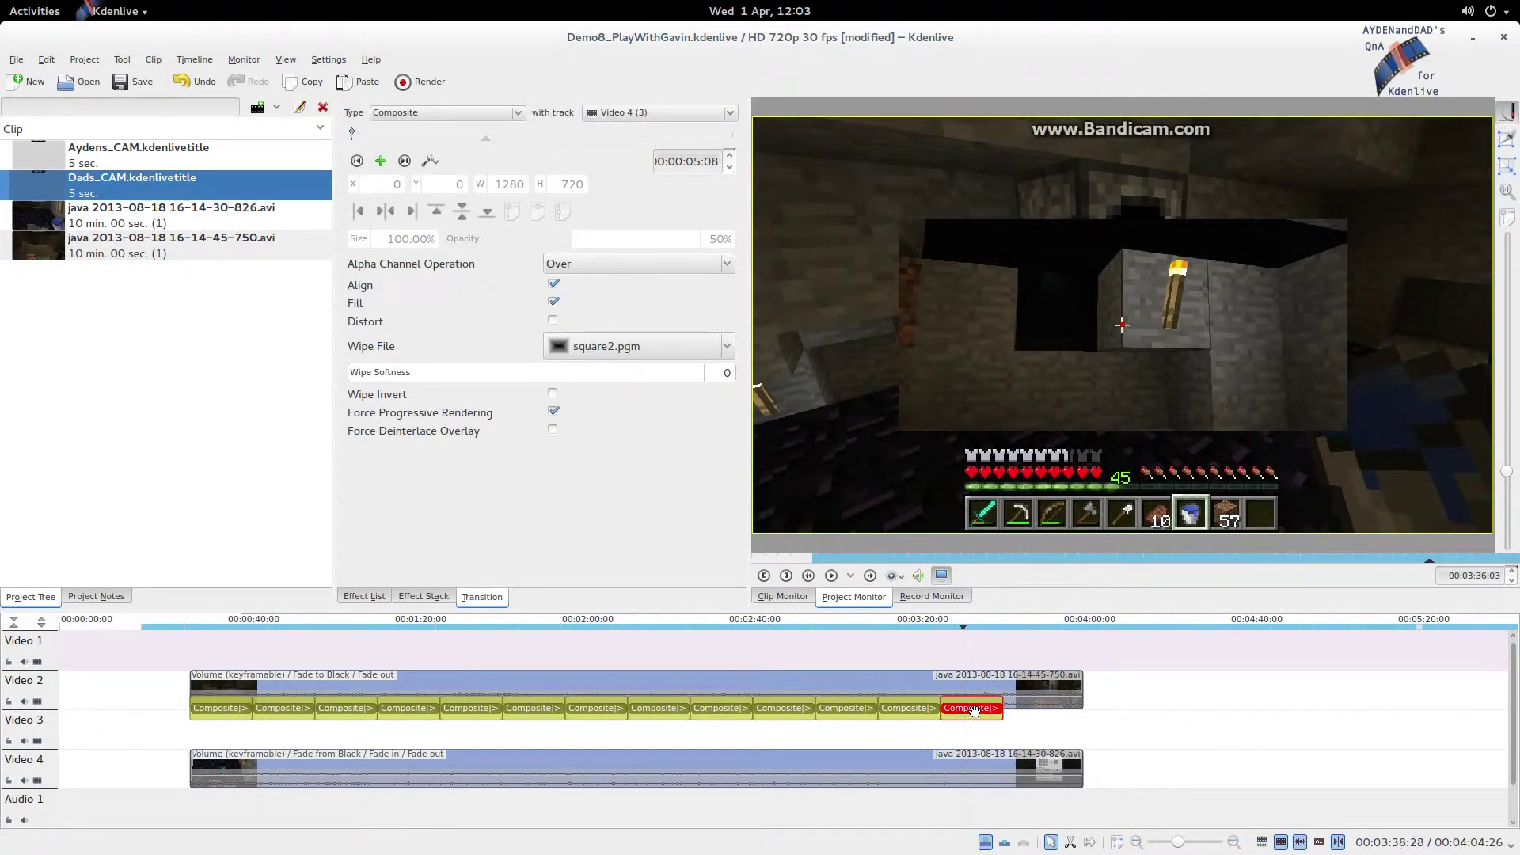
Copy the first picture-in-picture Composite and paste it at the end of the chain.
{"action": "left_click", "coordinate": [236, 709]}
{"action": "right_click", "coordinate": [235, 709]}
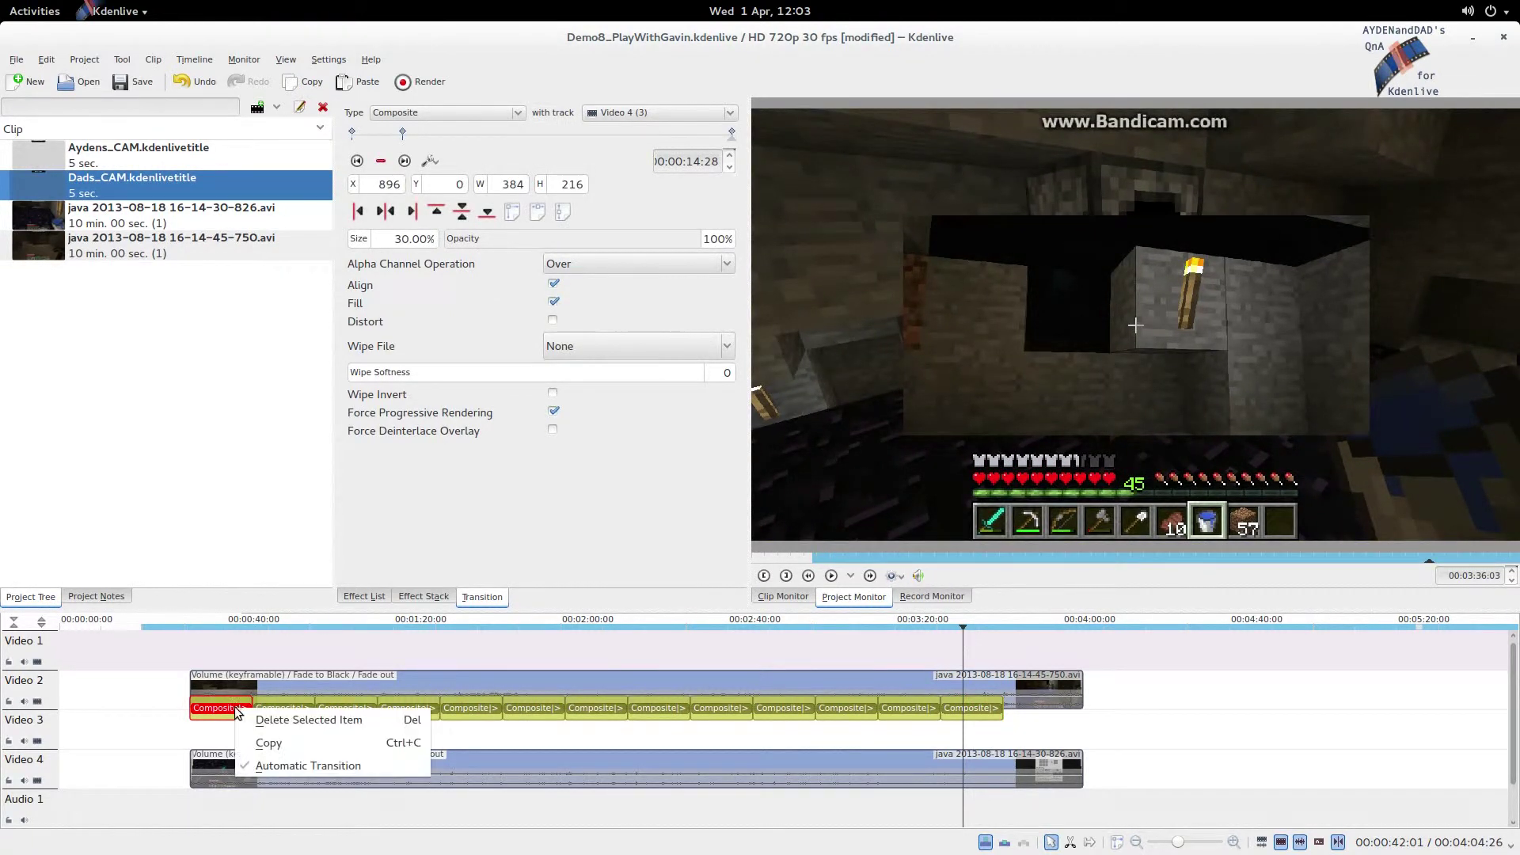
{"action": "left_click", "coordinate": [263, 745]}
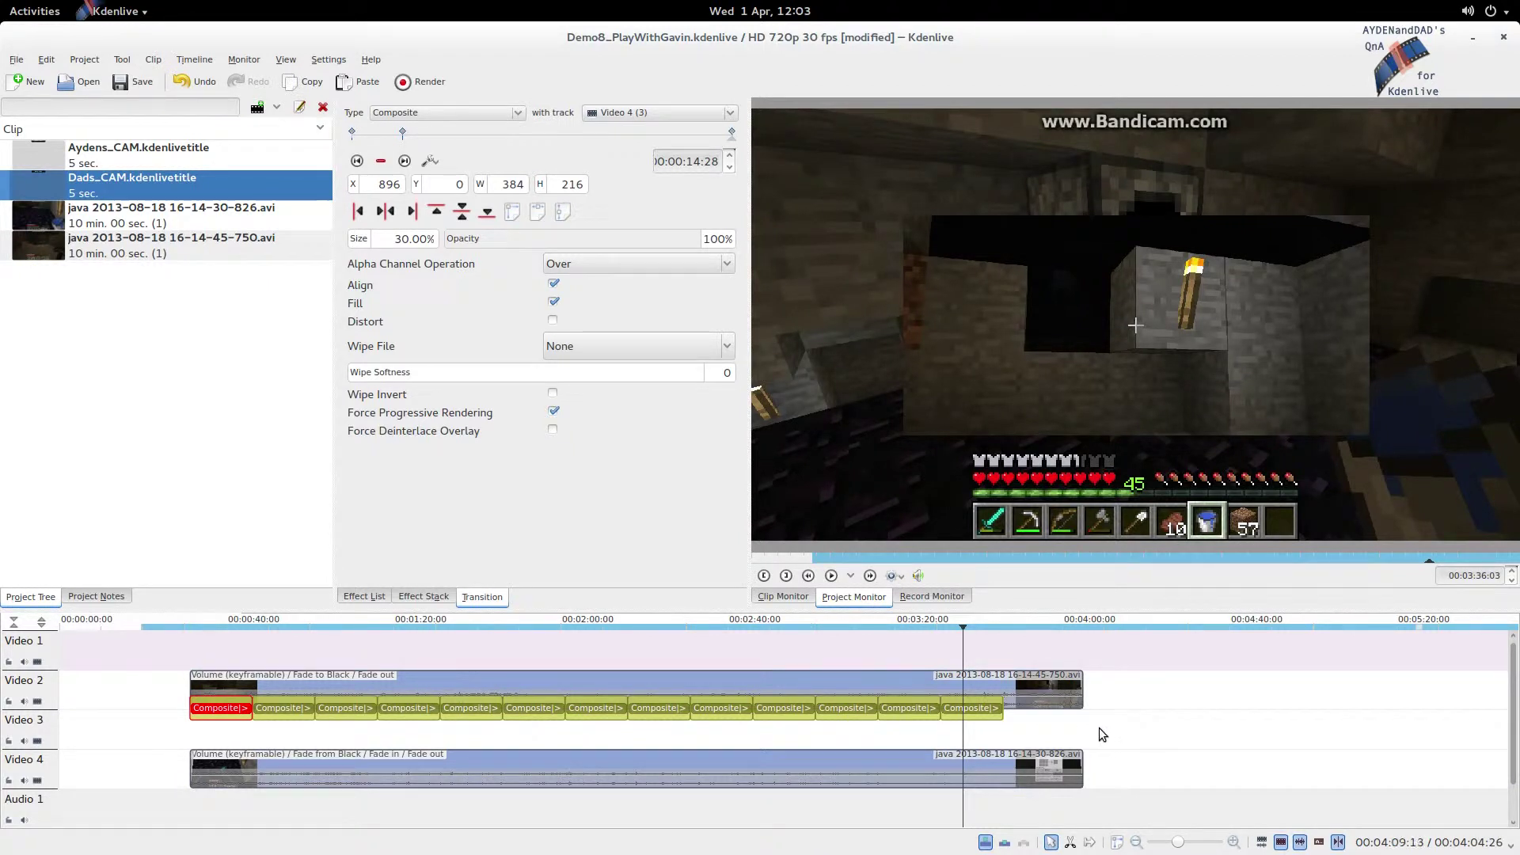
{"action": "right_click", "coordinate": [1033, 730]}
{"action": "left_click", "coordinate": [1070, 667]}
{"action": "left_click_drag", "start_coordinate": [1054, 747], "coordinate": [1023, 715]}
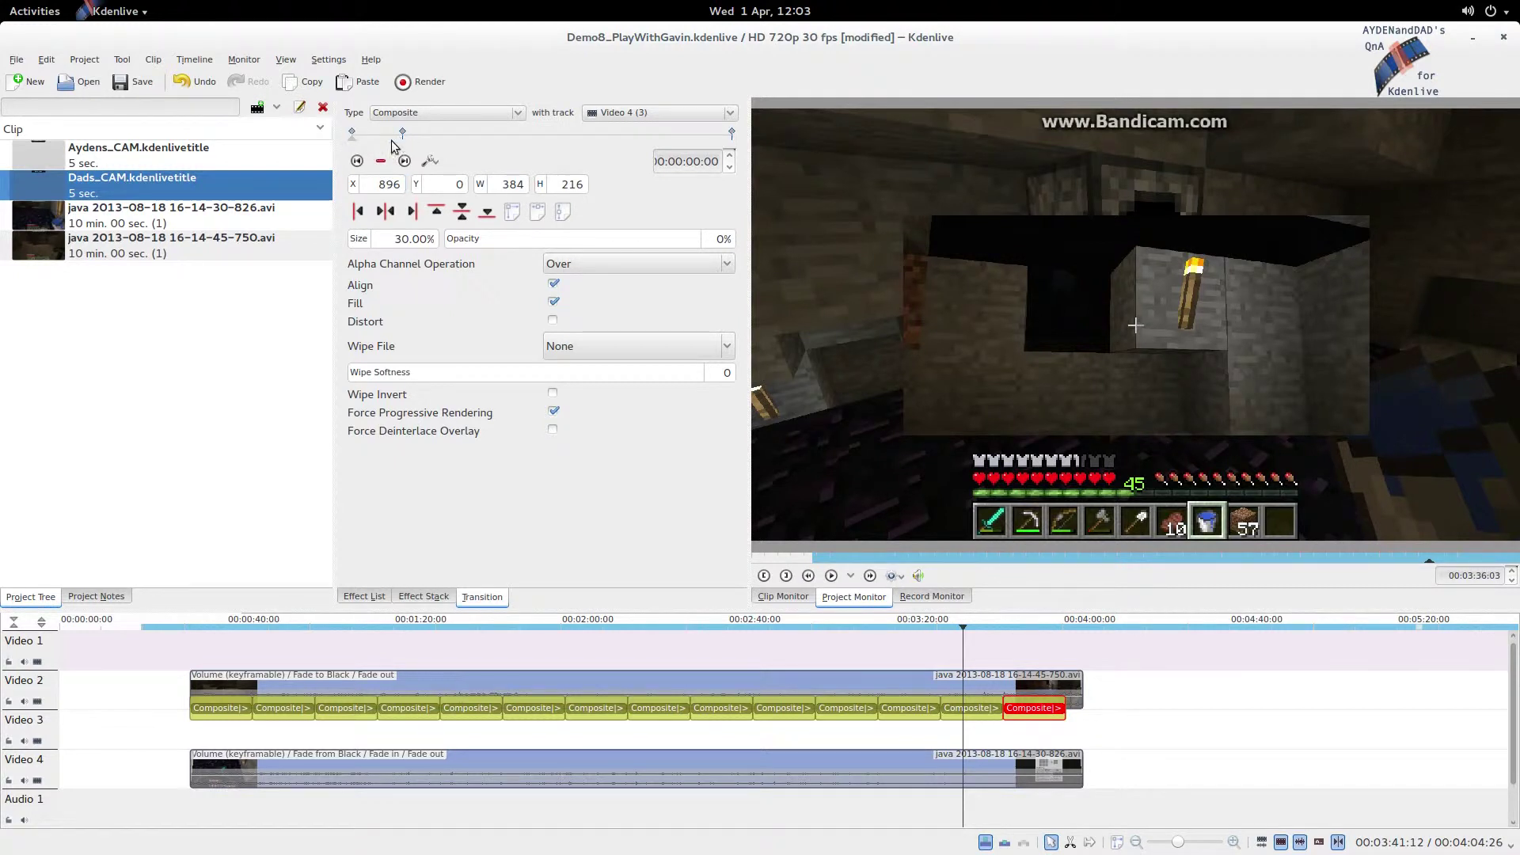
Delete the pasted Composite's 2-second keyframe so the small inset fades out.
{"action": "left_click", "coordinate": [405, 161]}
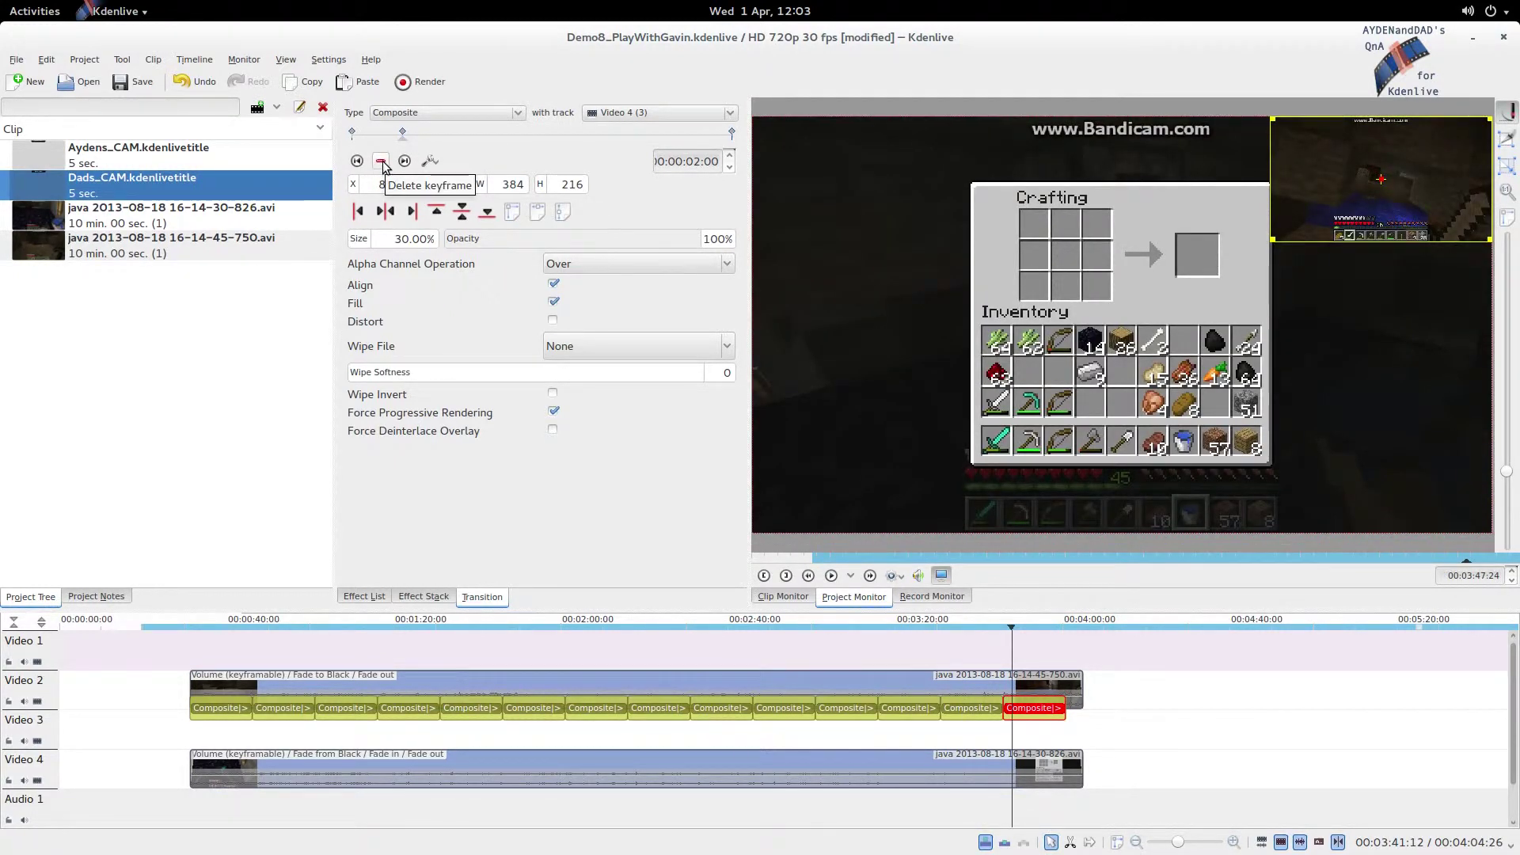
{"action": "left_click", "coordinate": [382, 163]}
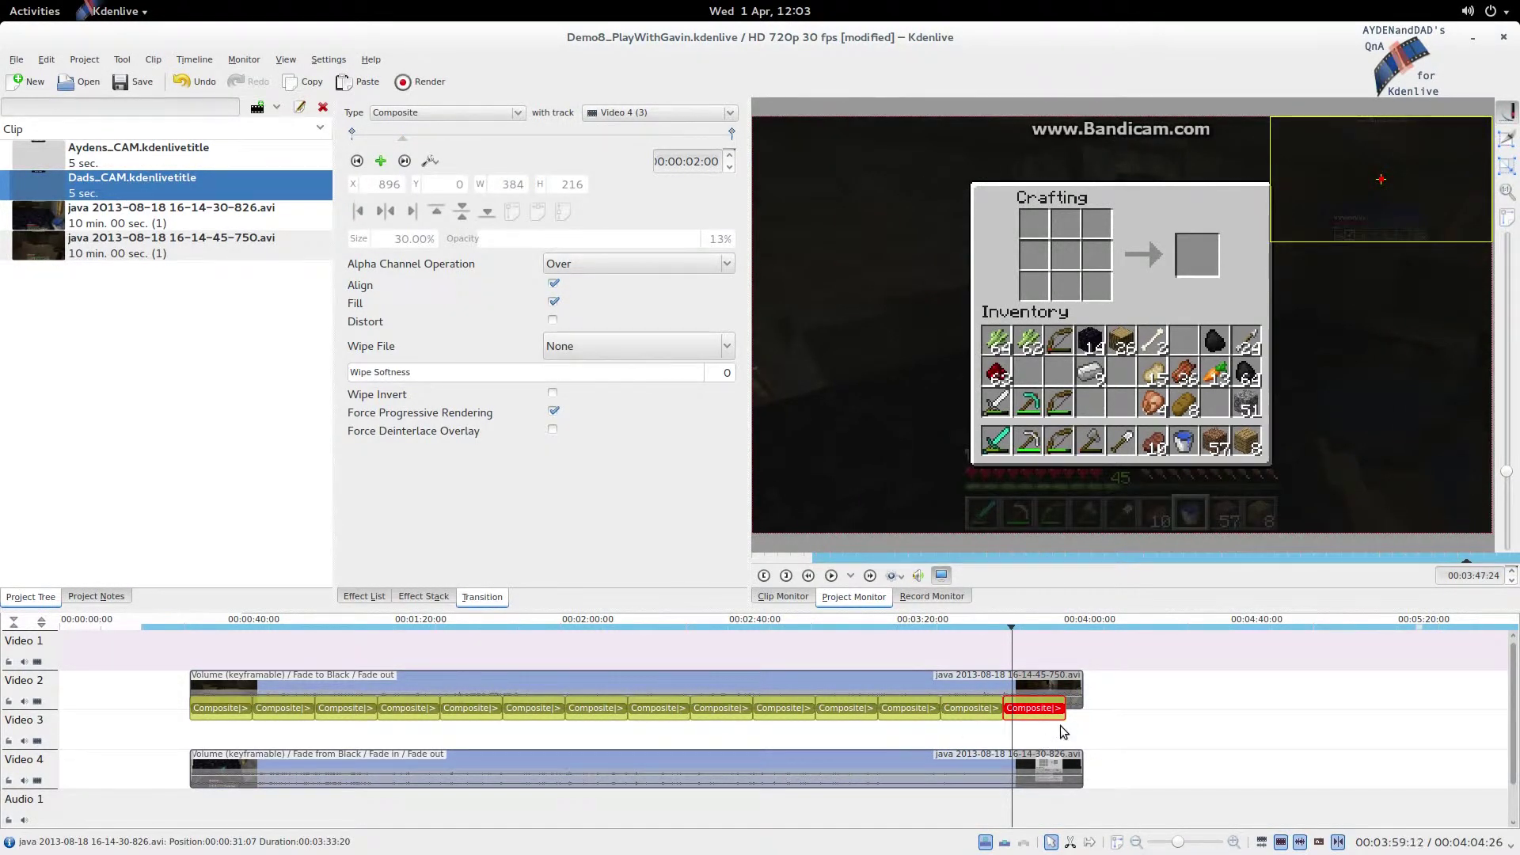
{"action": "left_click", "coordinate": [1075, 686]}
Trim the Video 2 and Video 4 gameplay clips to end with the transitions.
{"action": "left_click_drag", "start_coordinate": [1075, 685], "coordinate": [1060, 689]}
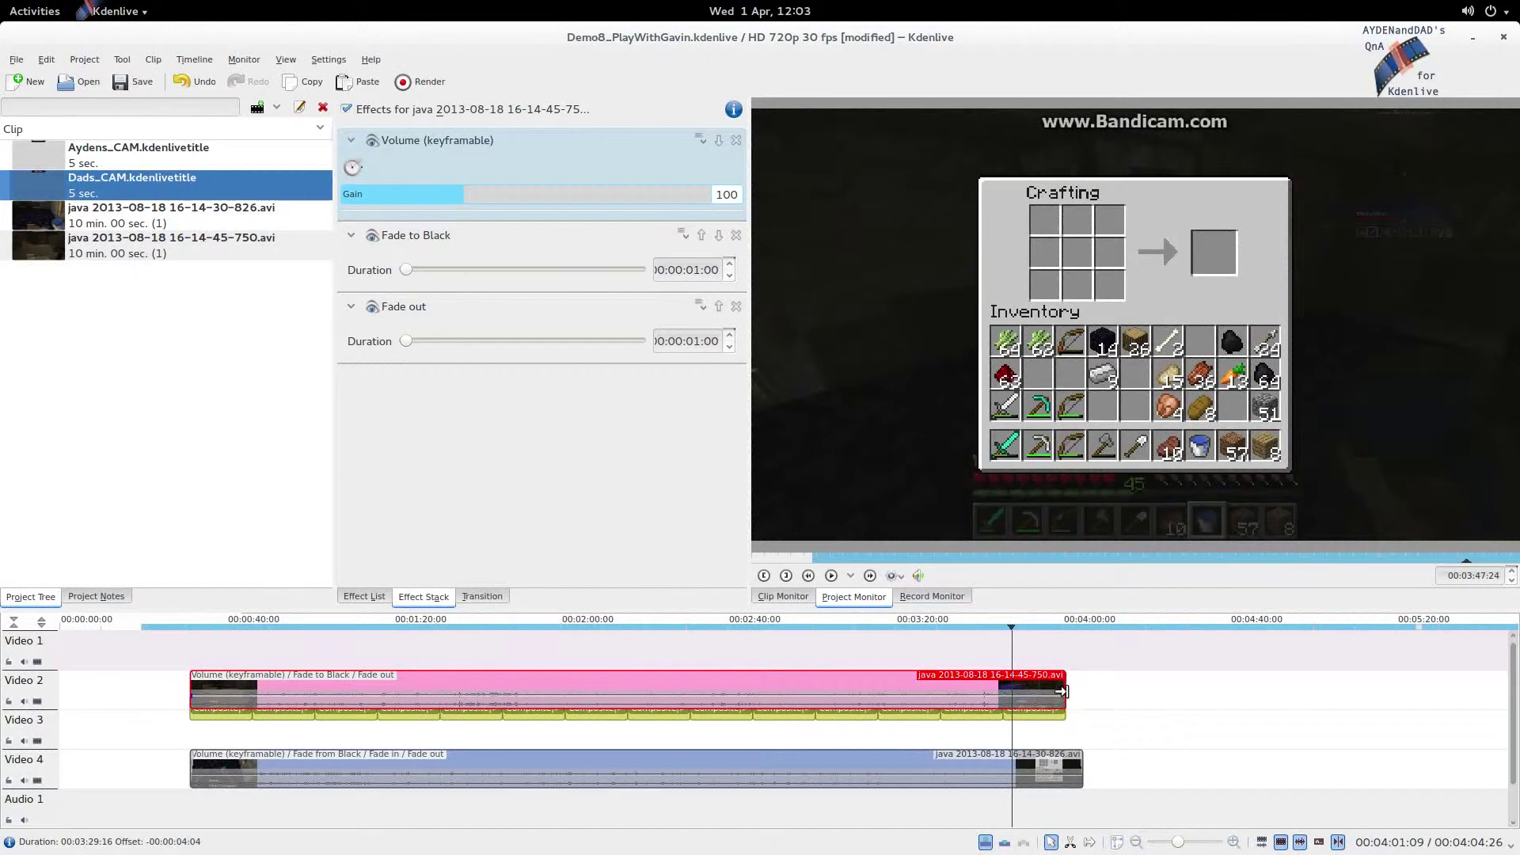
{"action": "left_click_drag", "start_coordinate": [1086, 772], "coordinate": [1066, 772]}
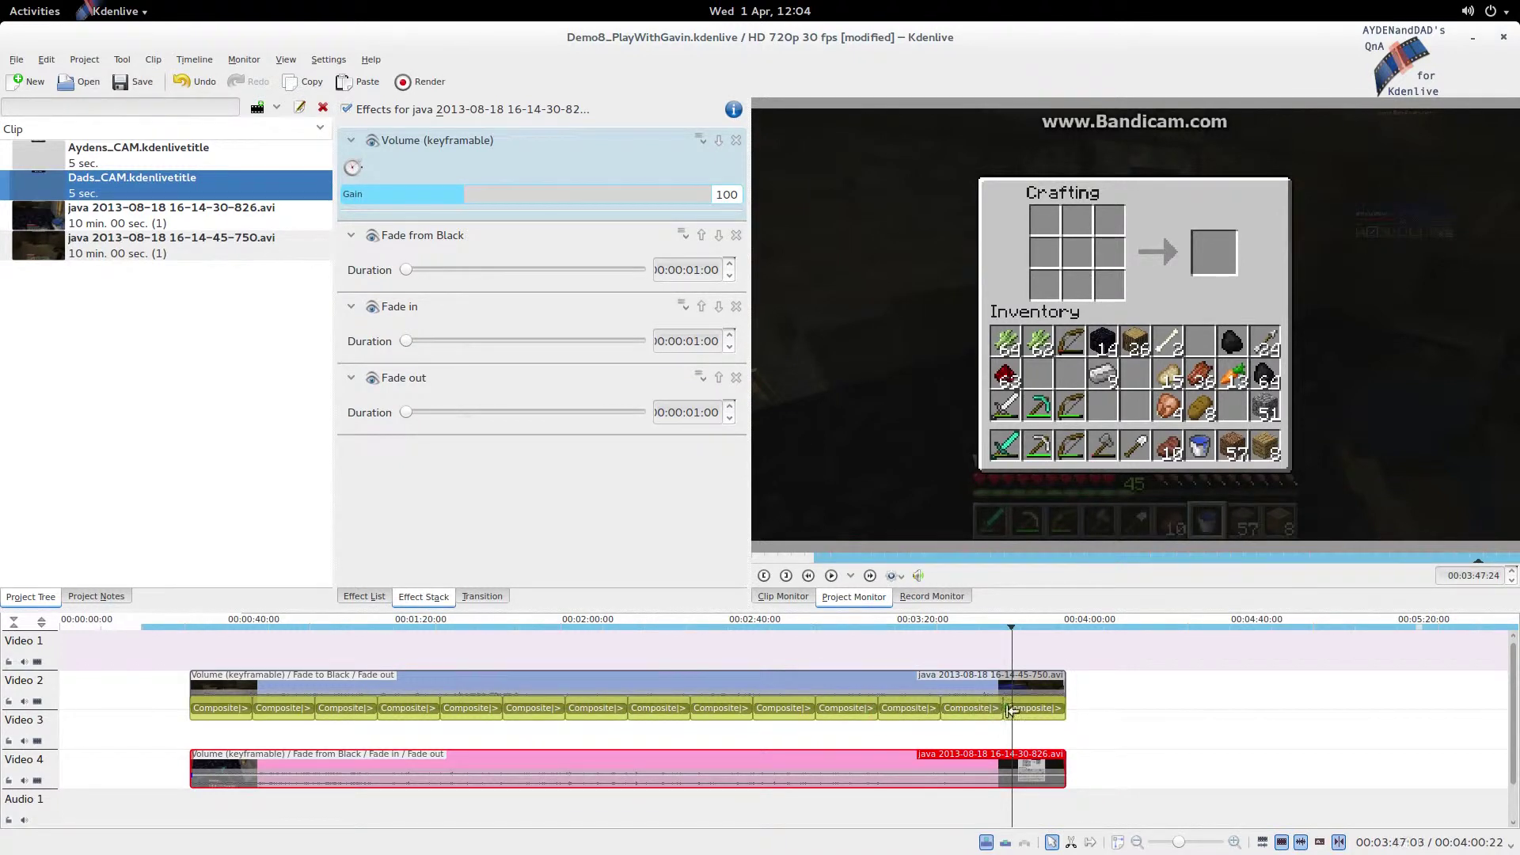
{"action": "left_click", "coordinate": [1042, 685]}
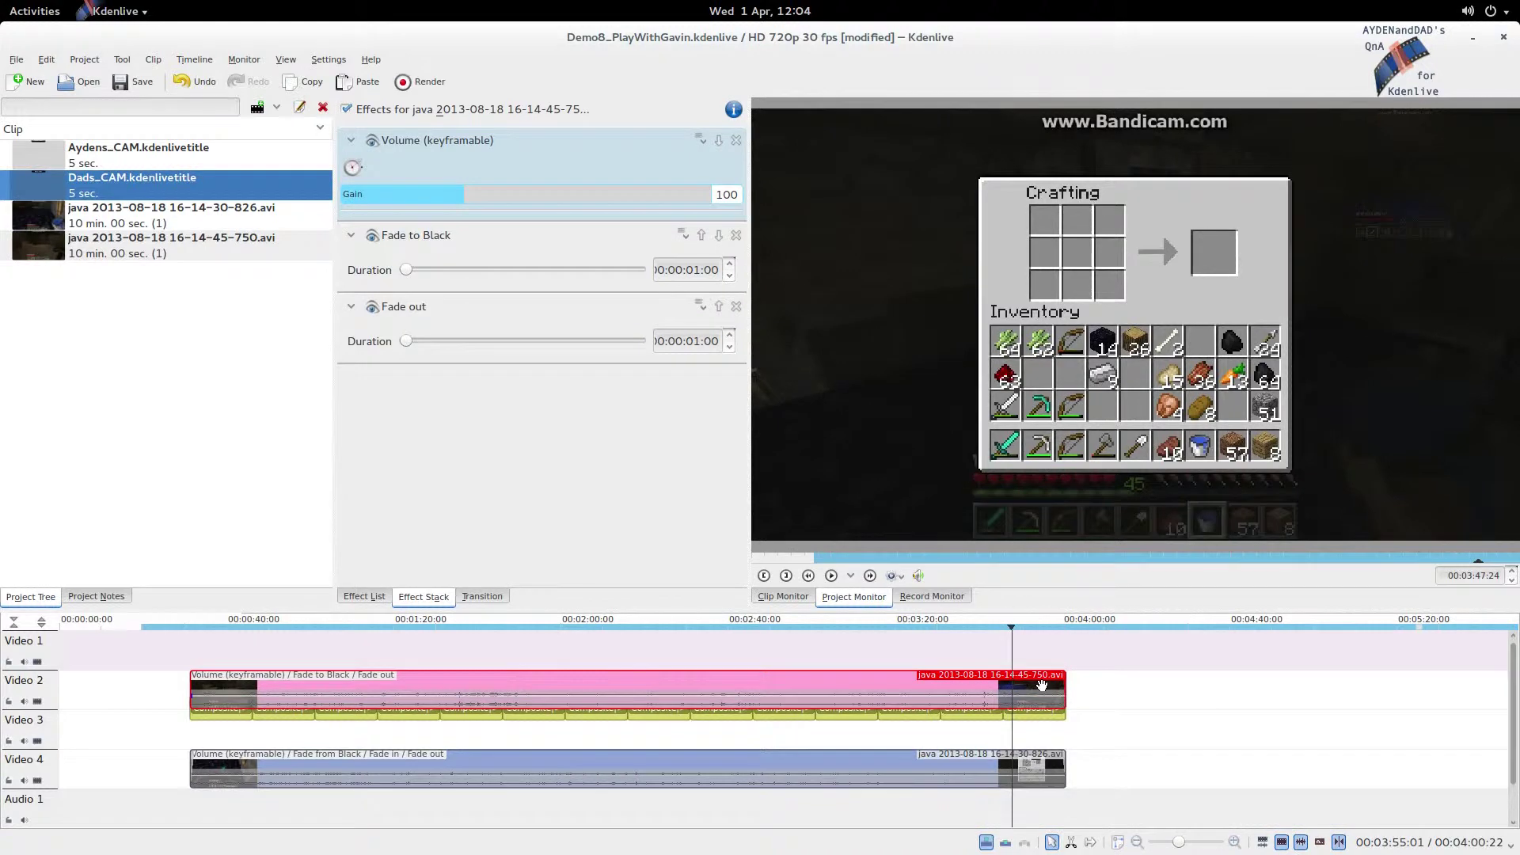
{"action": "left_click", "coordinate": [1048, 776]}
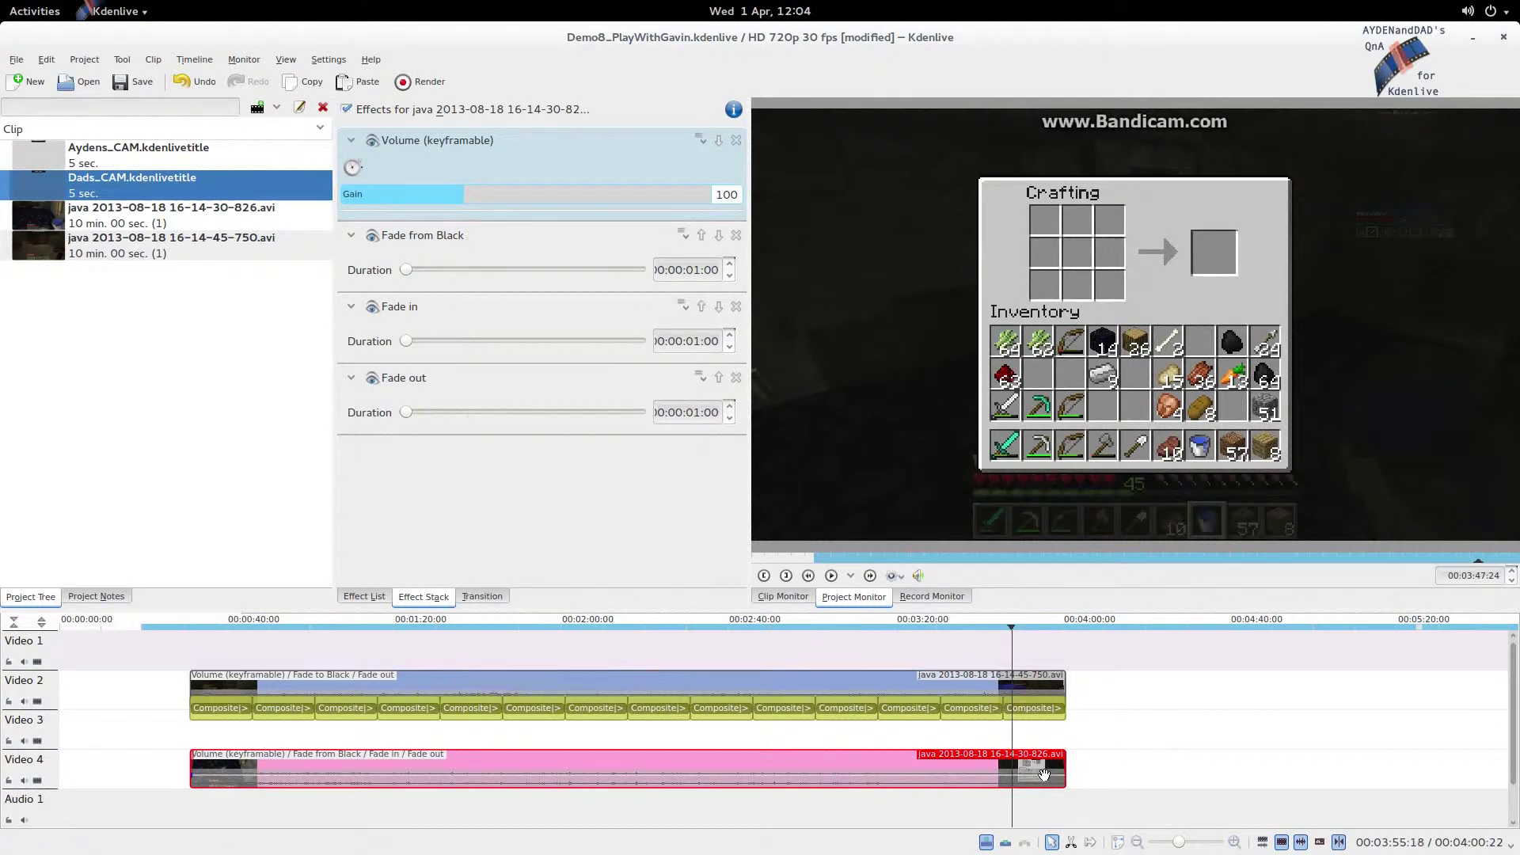
Add a Fade to Black effect to the Video 4 gameplay clip.
{"action": "right_click", "coordinate": [1049, 776]}
{"action": "mouse_move", "coordinate": [1095, 765]}
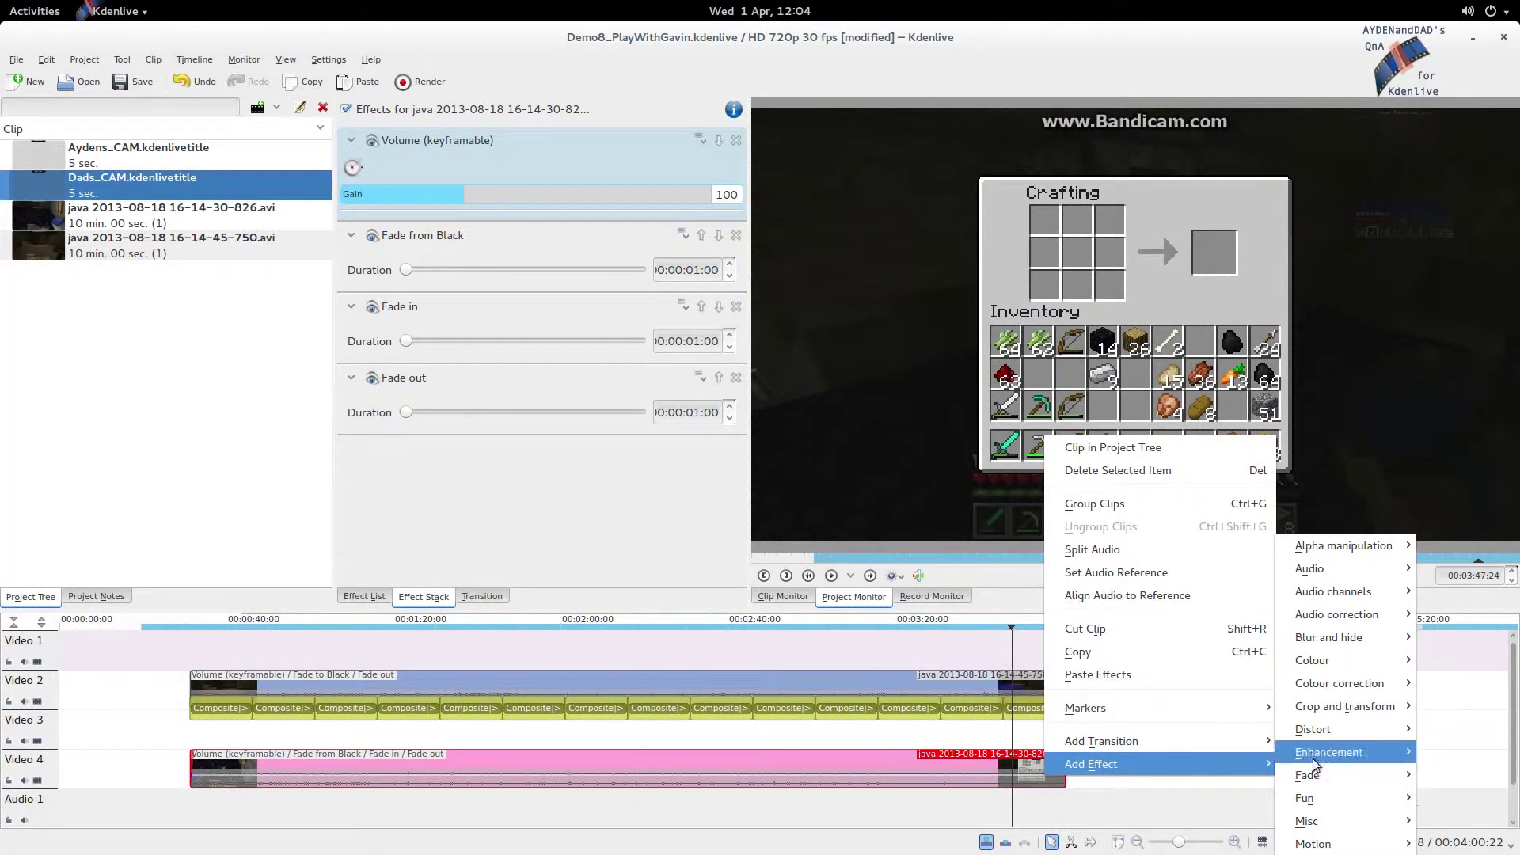
{"action": "mouse_move", "coordinate": [1386, 775]}
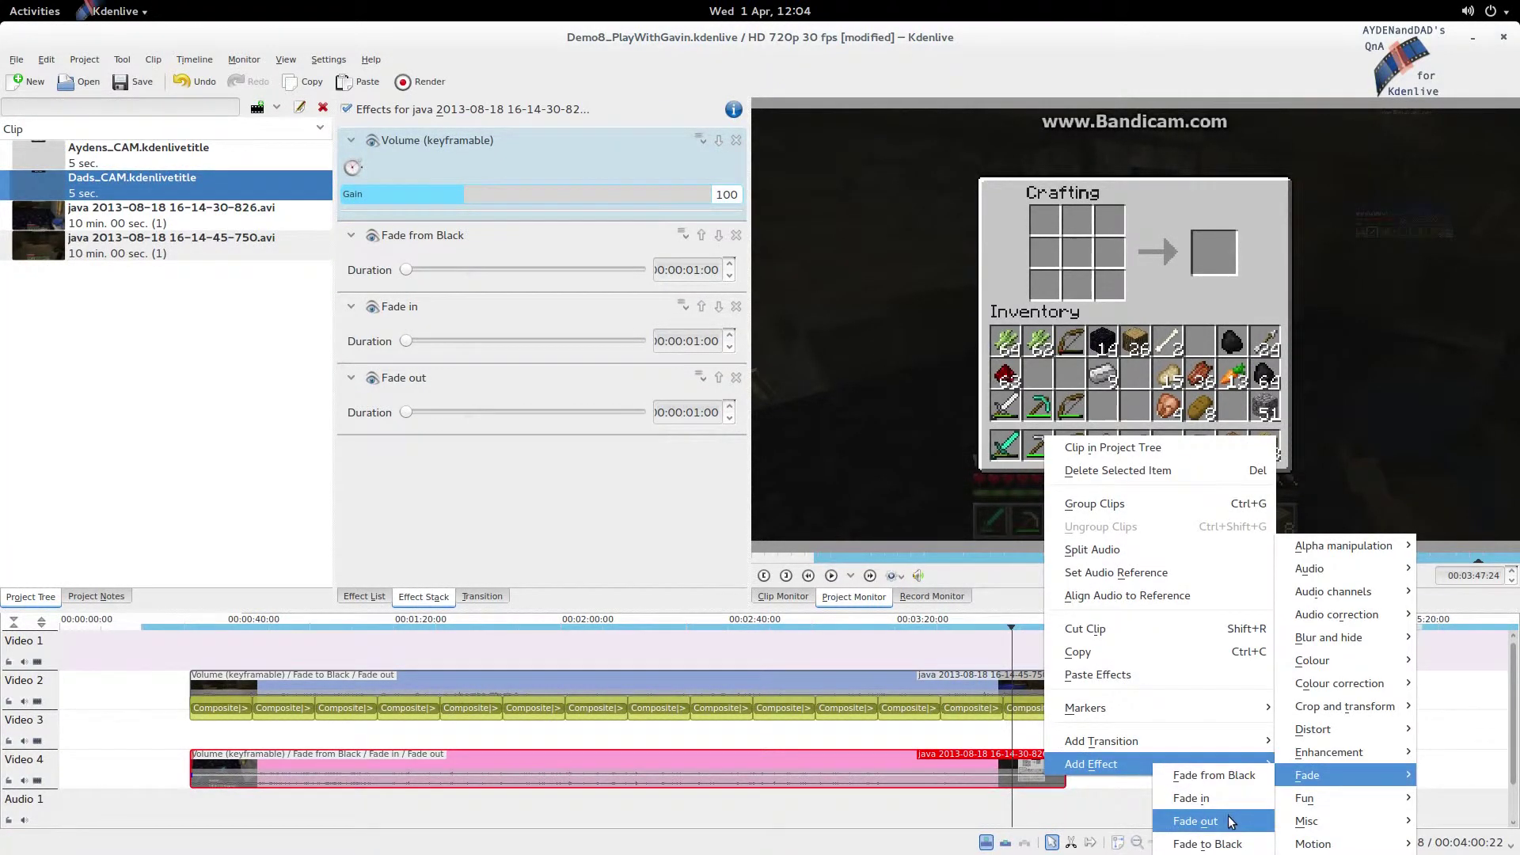
{"action": "left_click", "coordinate": [1208, 844]}
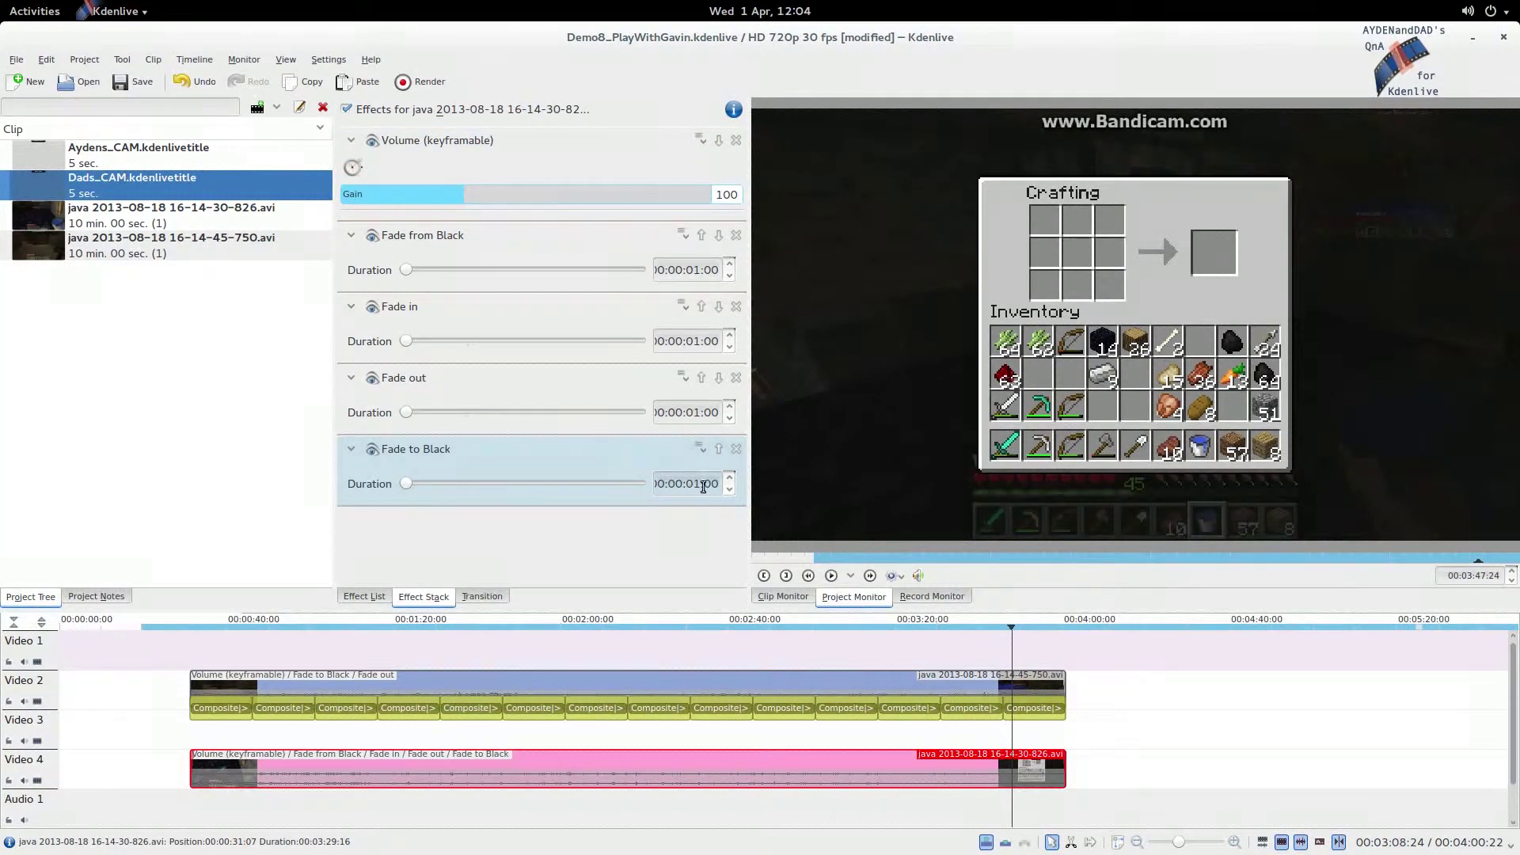
{"action": "left_click", "coordinate": [378, 677]}
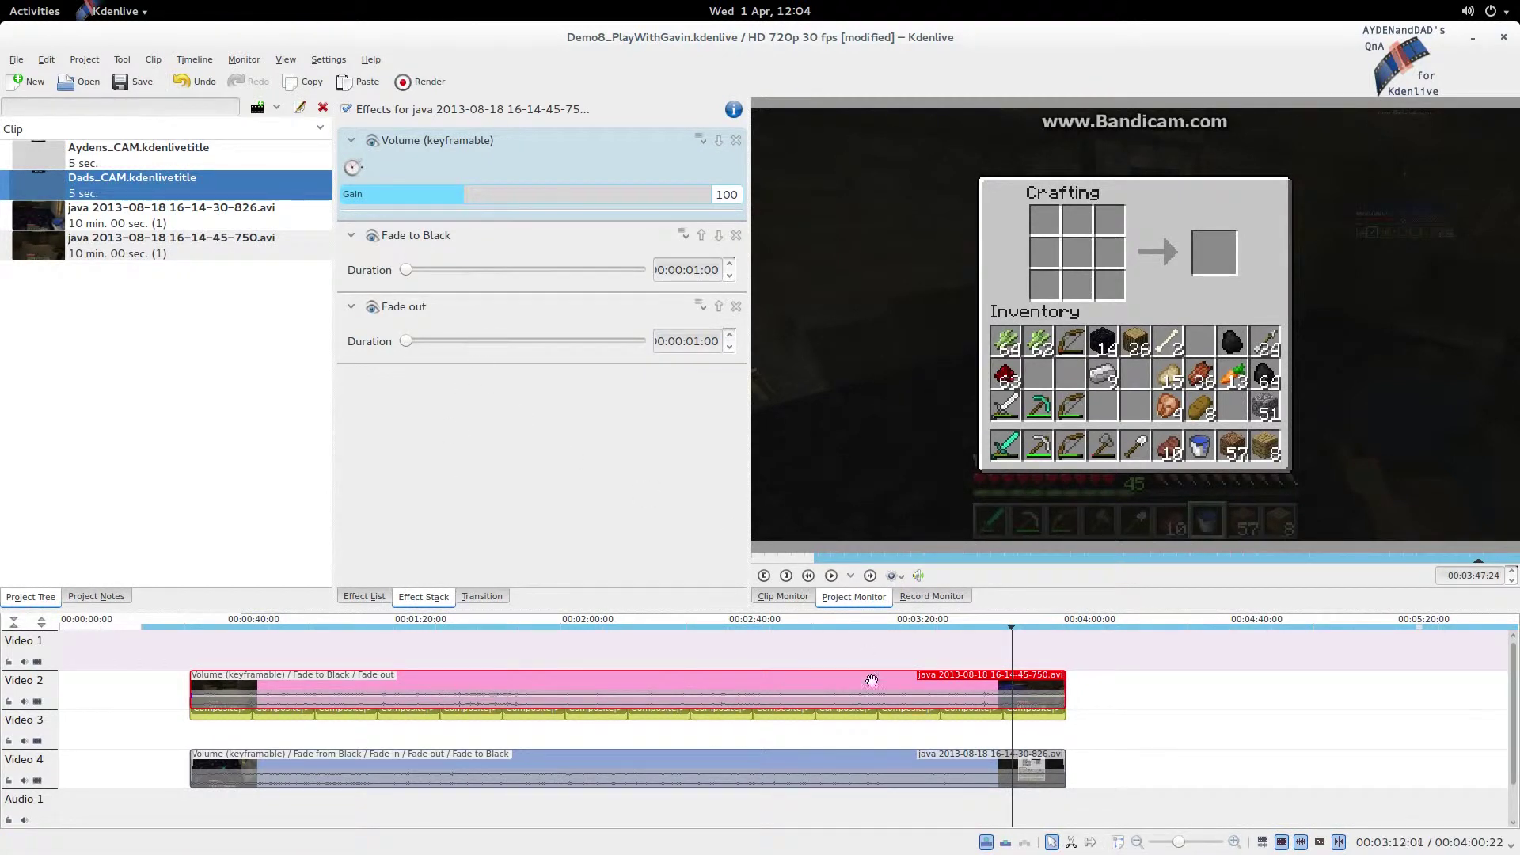
Add a Fade from Black effect to the Video 2 gameplay clip.
{"action": "right_click", "coordinate": [674, 695]}
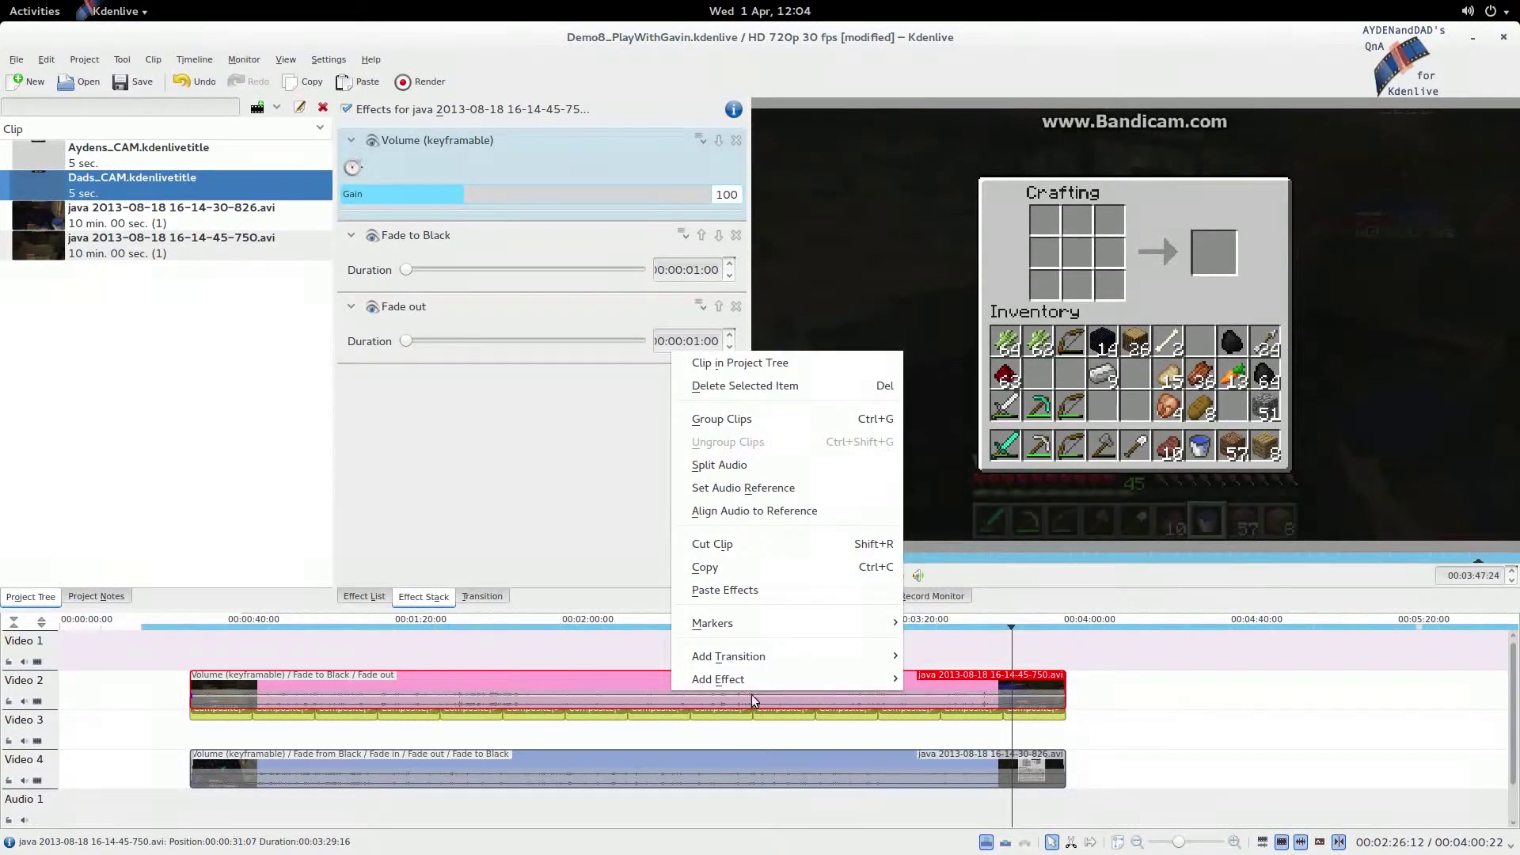
{"action": "mouse_move", "coordinate": [760, 680]}
{"action": "mouse_move", "coordinate": [970, 815]}
{"action": "mouse_move", "coordinate": [998, 767]}
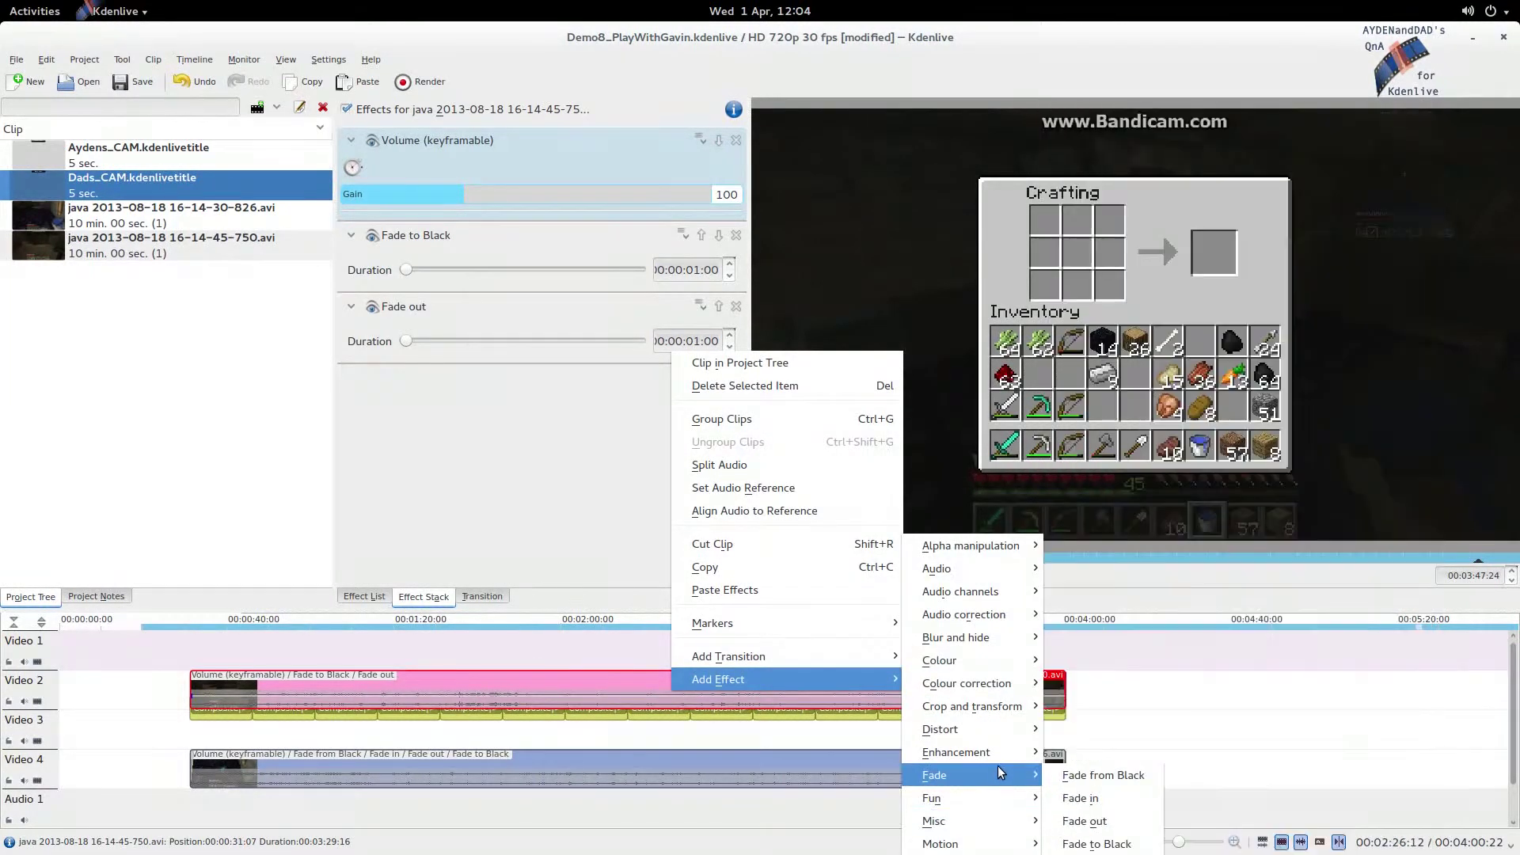
{"action": "left_click", "coordinate": [1083, 775]}
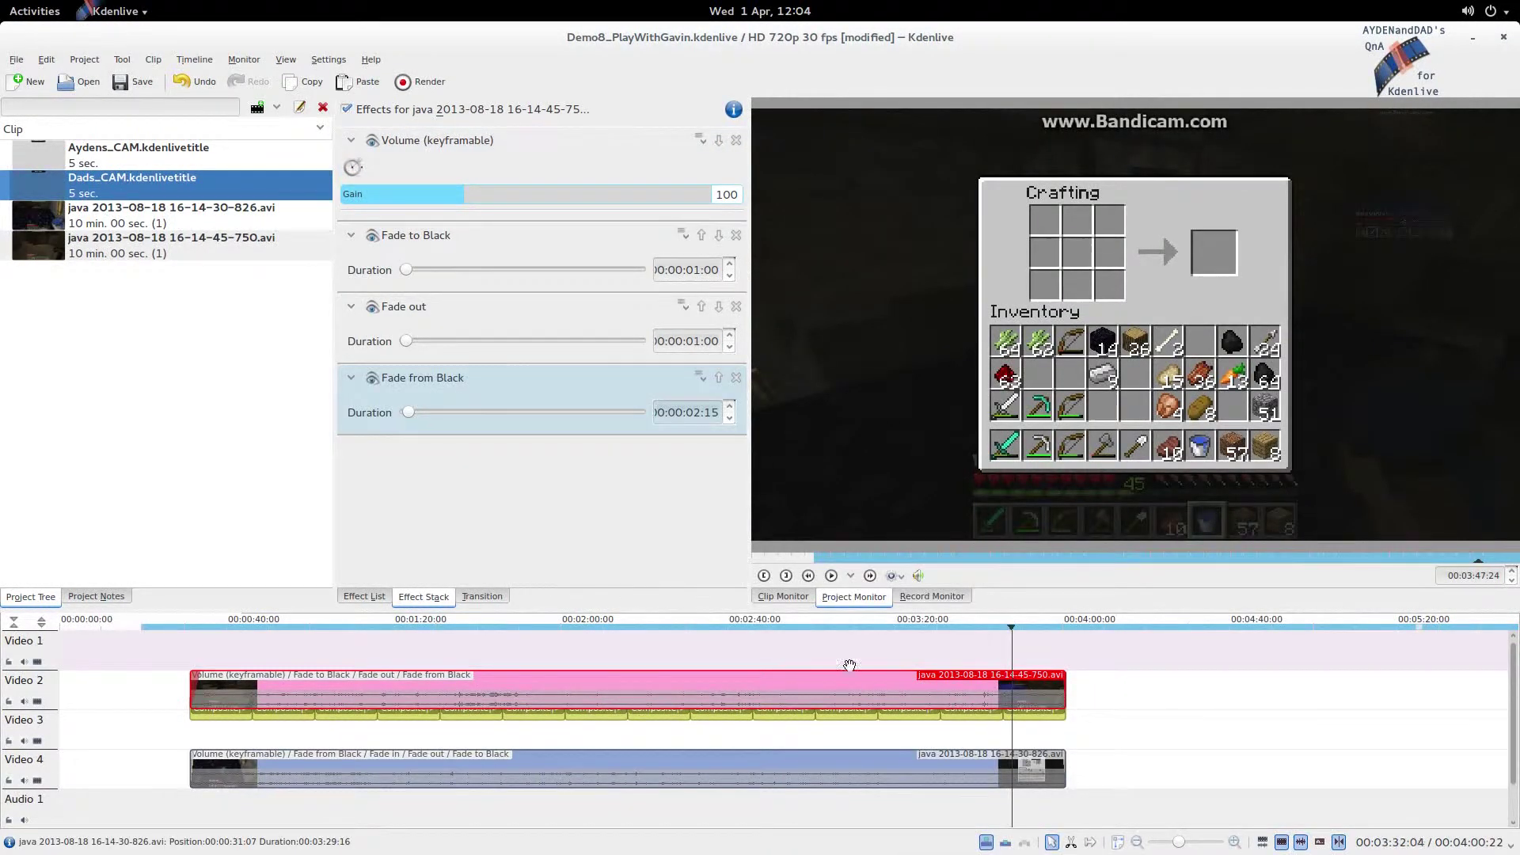
{"action": "scroll", "coordinate": [529, 404], "scroll_direction": "down", "scroll_amount": 8}
{"action": "scroll", "coordinate": [529, 409], "scroll_direction": "down", "scroll_amount": 1}
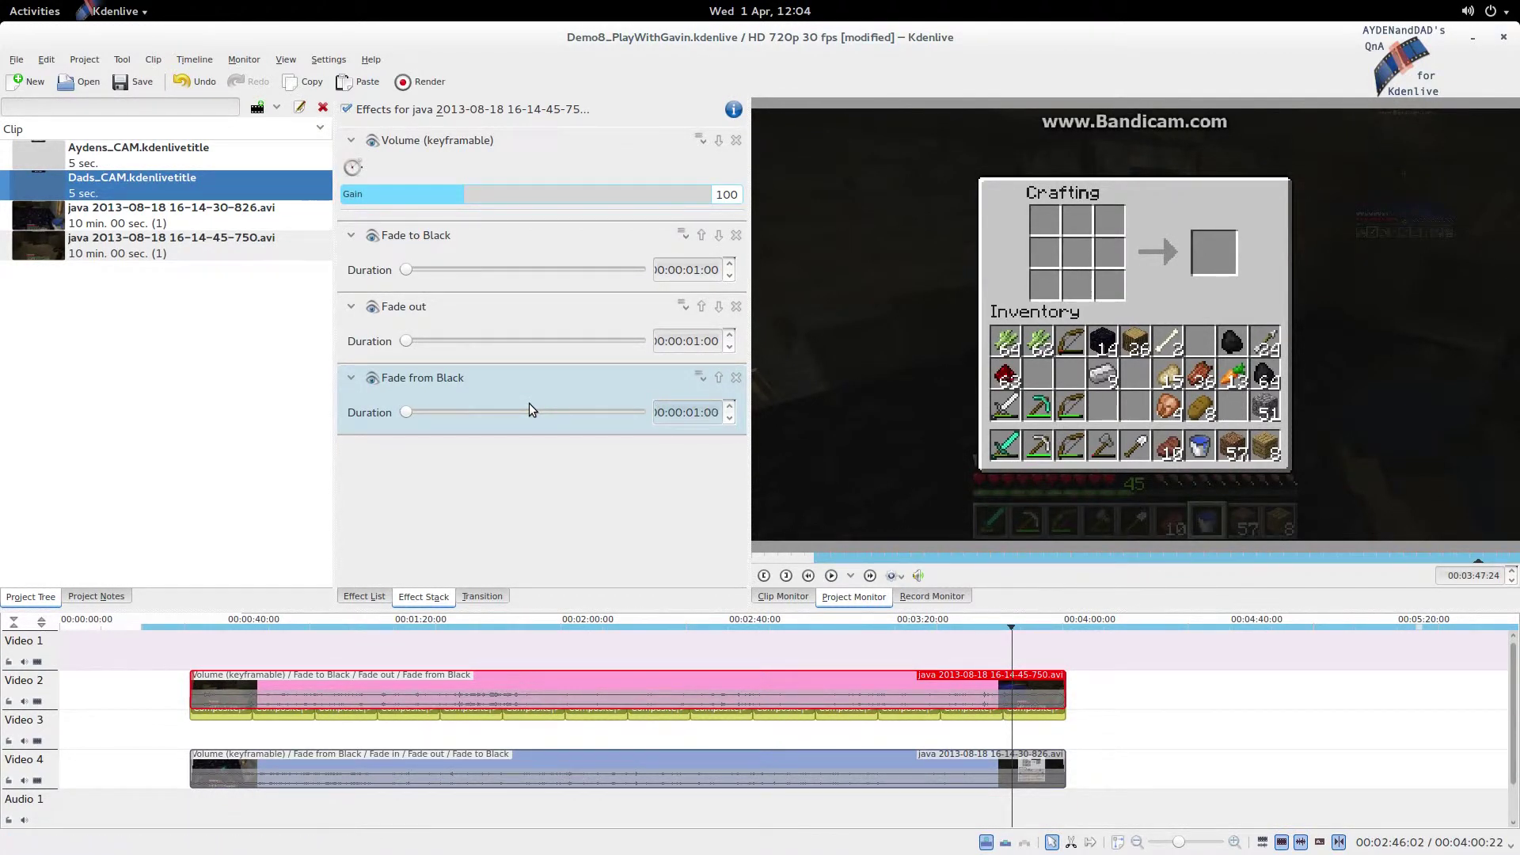
Add a Fade in effect to the Video 2 gameplay clip.
{"action": "right_click", "coordinate": [564, 692]}
{"action": "mouse_move", "coordinate": [586, 682]}
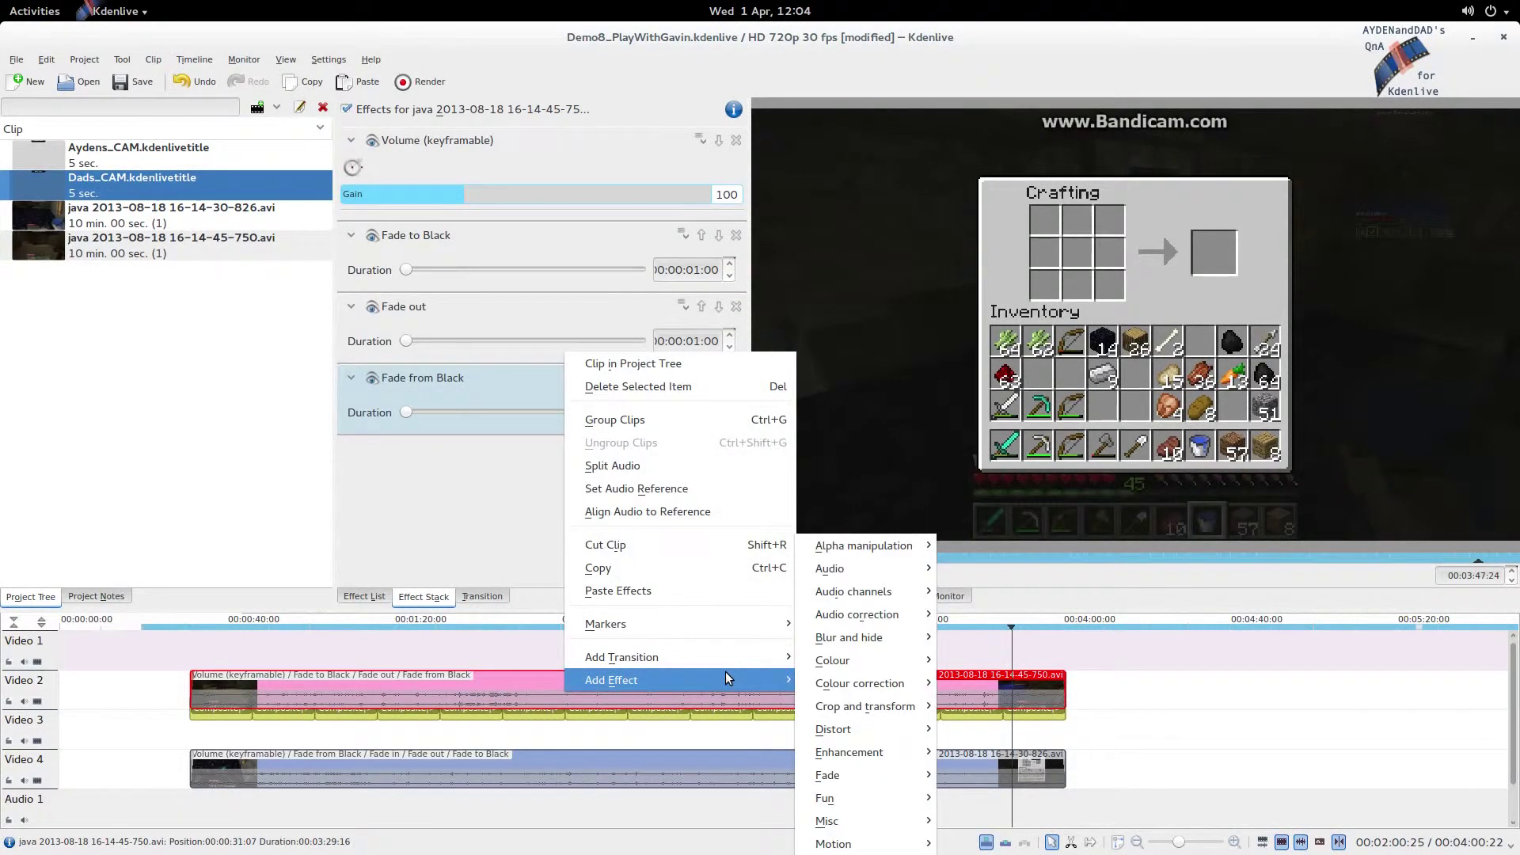
{"action": "mouse_move", "coordinate": [887, 783]}
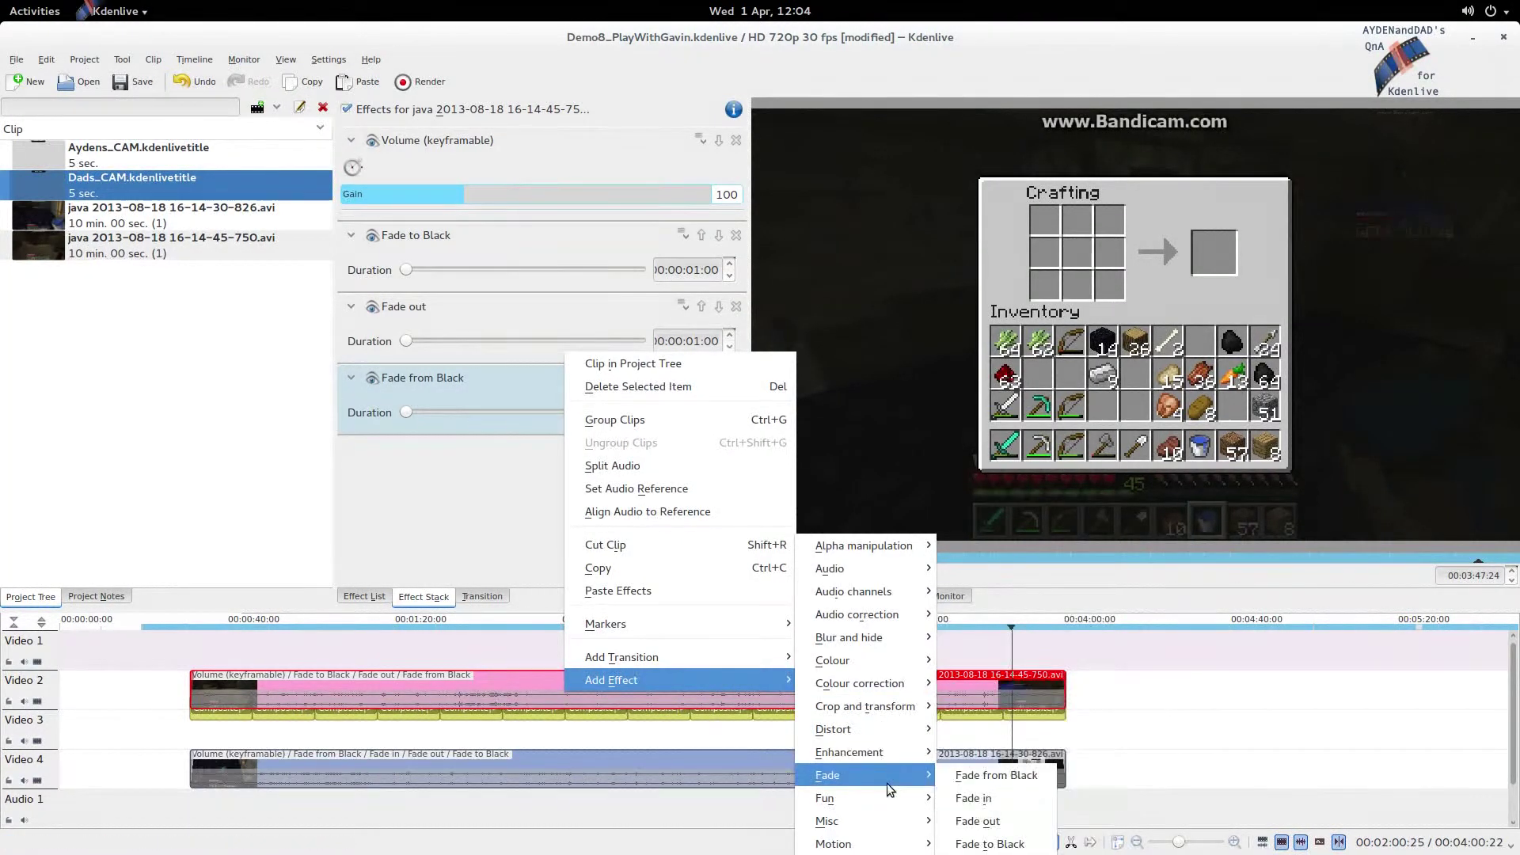
{"action": "left_click", "coordinate": [1009, 804]}
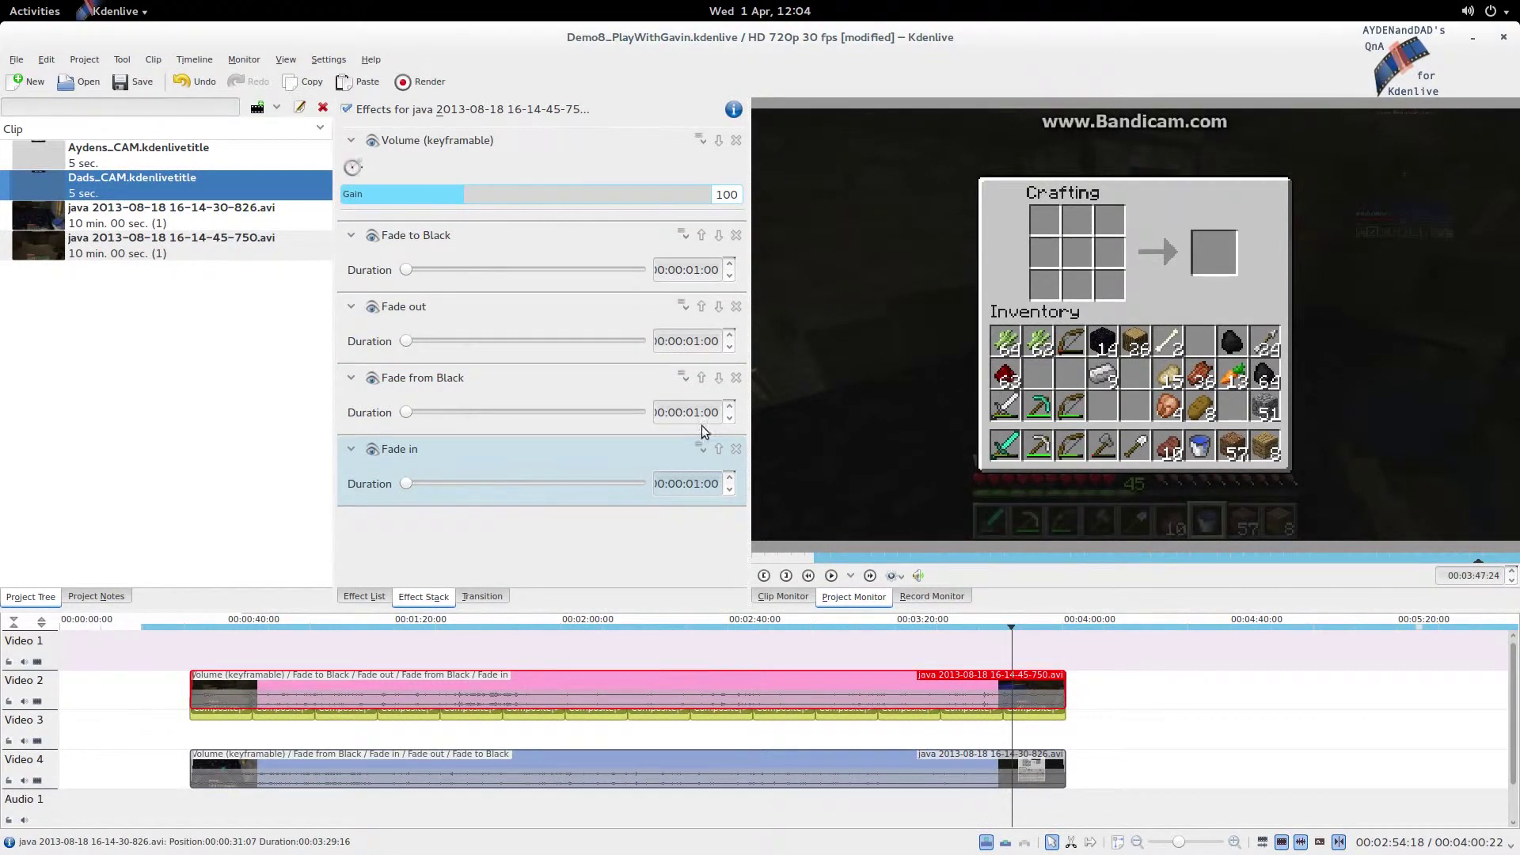
{"action": "left_click", "coordinate": [186, 656]}
Set the zone in point at the clips' first frame, 00:00:31:07.
{"action": "left_click", "coordinate": [188, 654]}
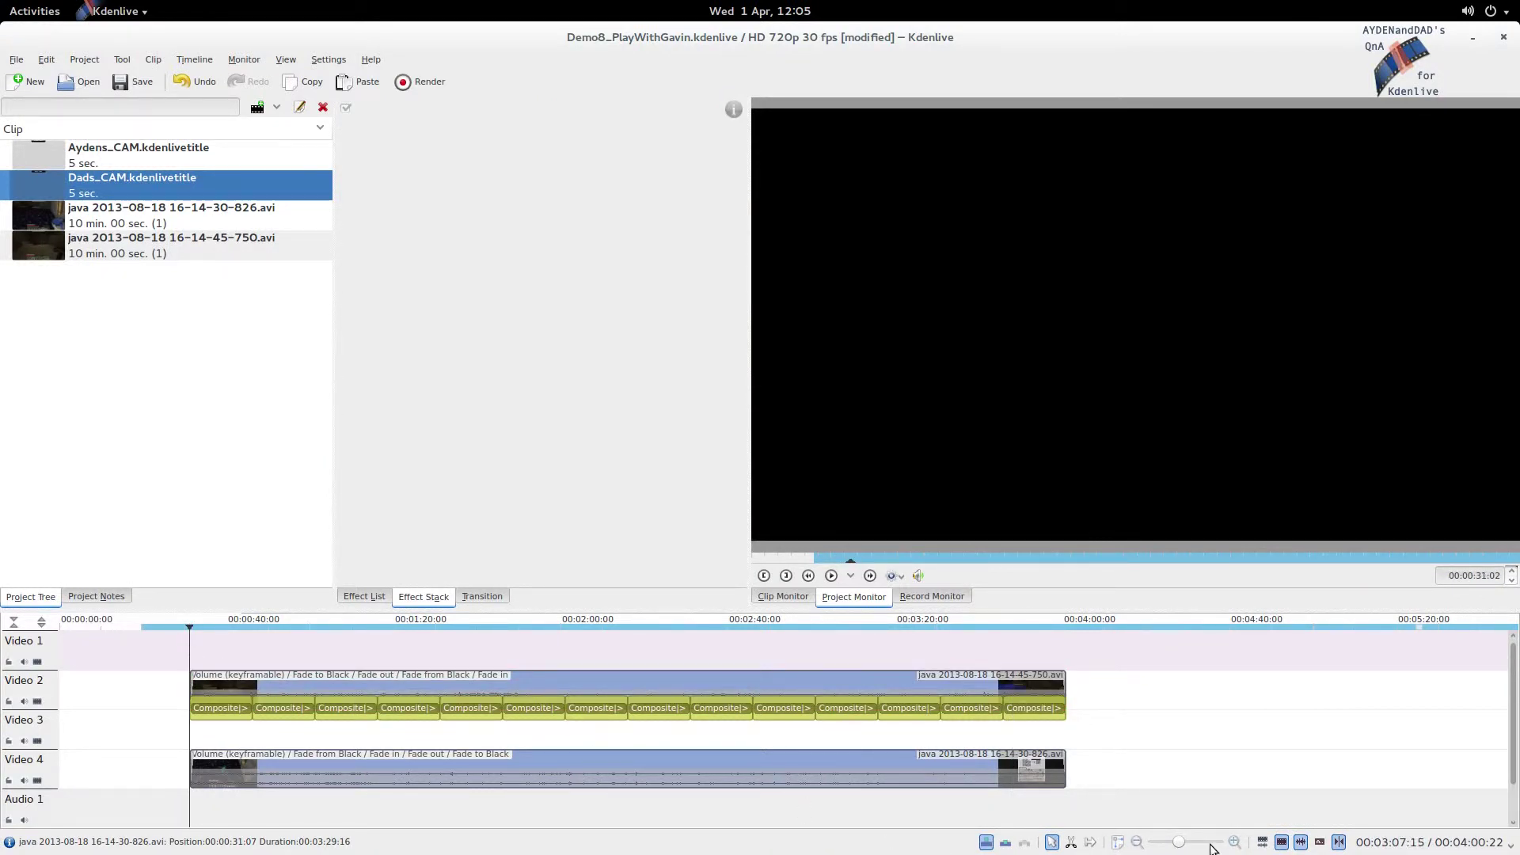
{"action": "scroll", "coordinate": [1212, 846], "scroll_direction": "up", "scroll_amount": 2}
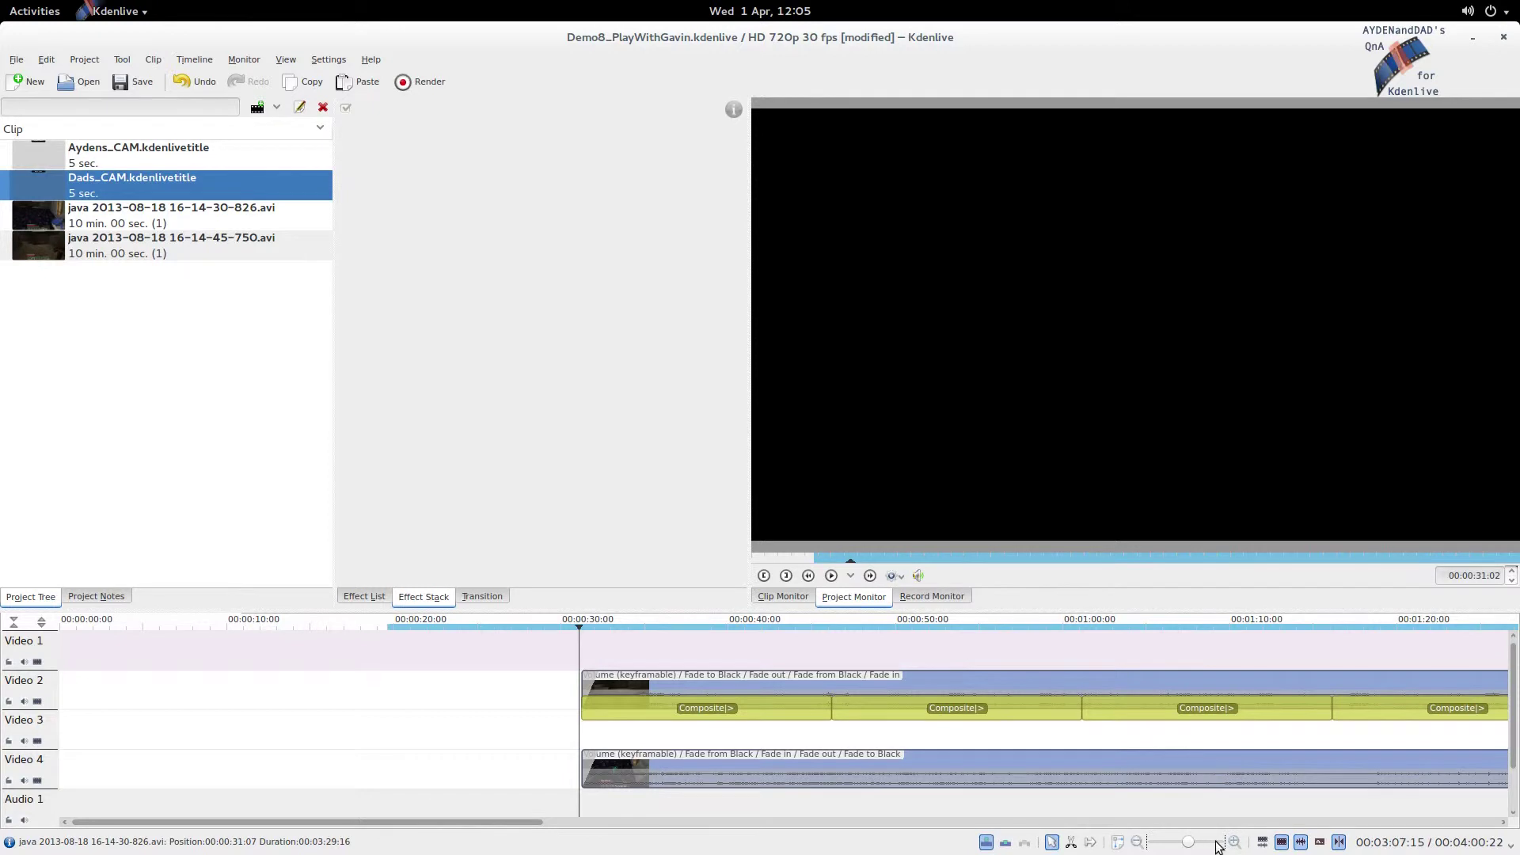
{"action": "scroll", "coordinate": [1218, 847], "scroll_direction": "up", "scroll_amount": 1}
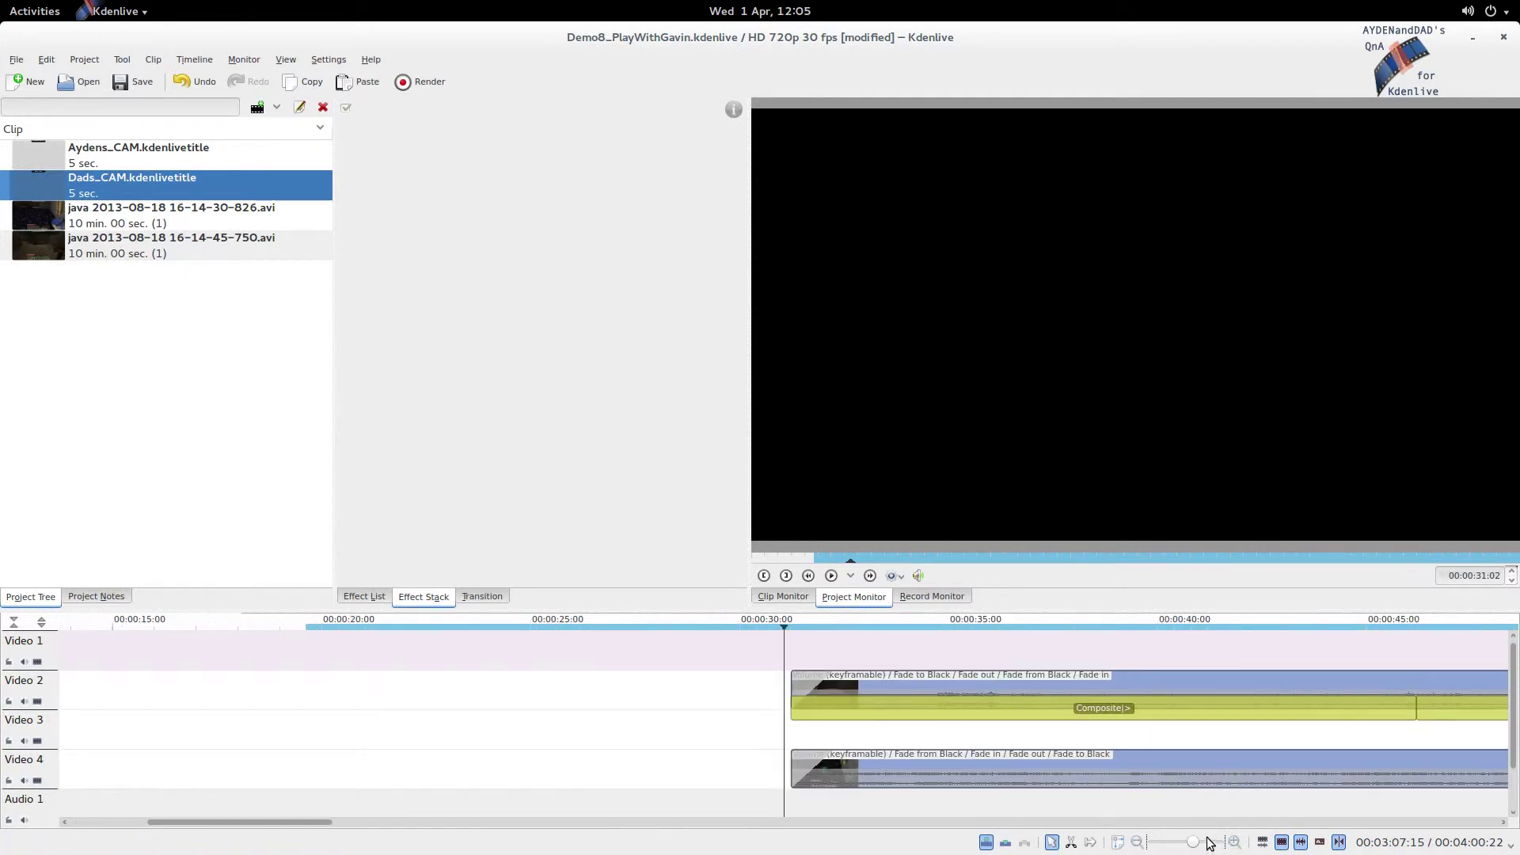
{"action": "left_click", "coordinate": [793, 660]}
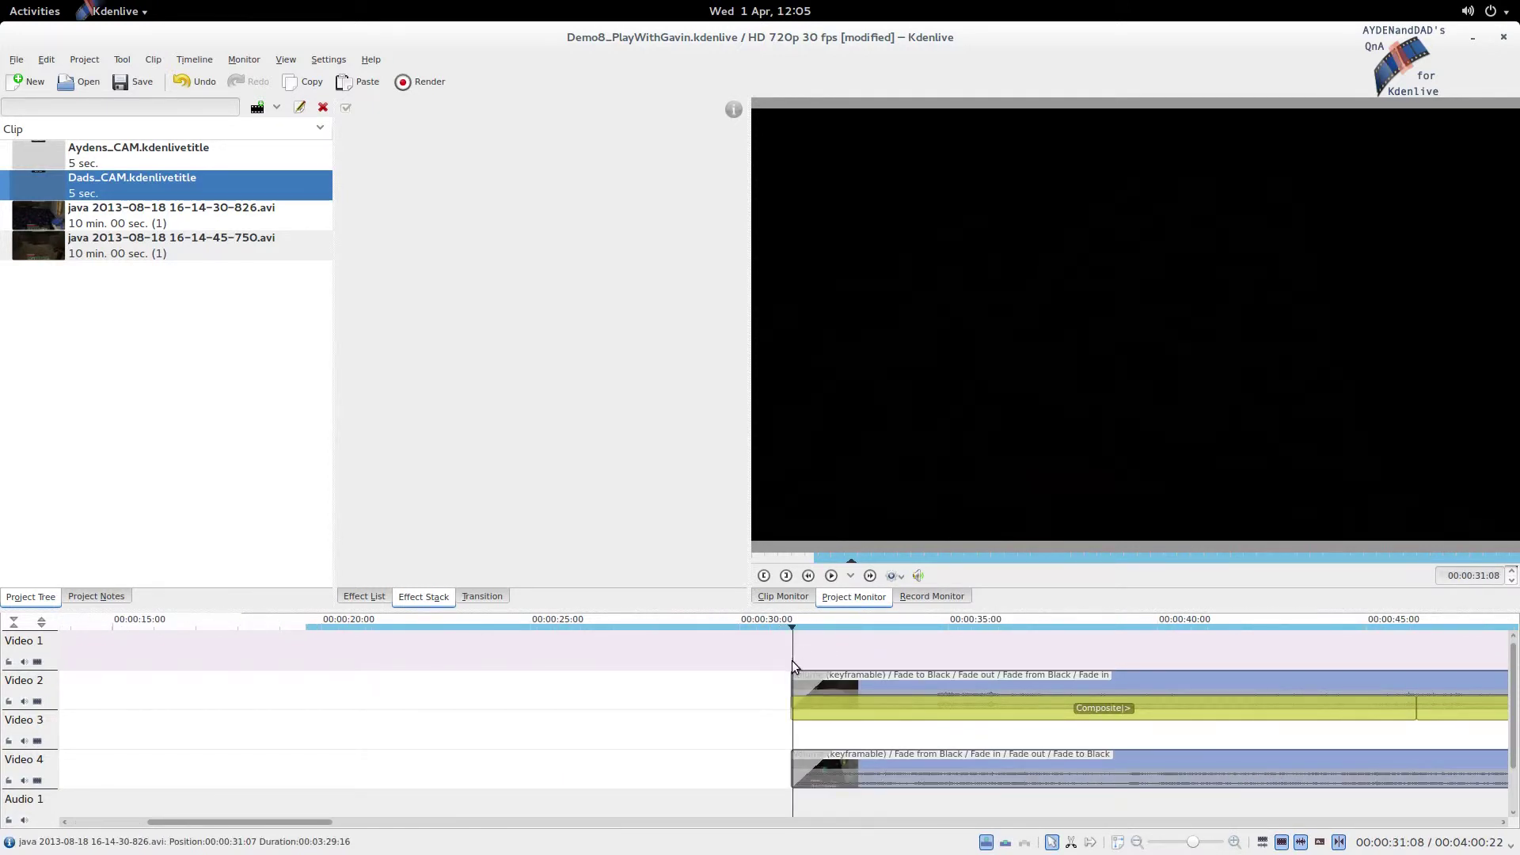
{"action": "scroll", "coordinate": [1220, 848], "scroll_direction": "up", "scroll_amount": 1}
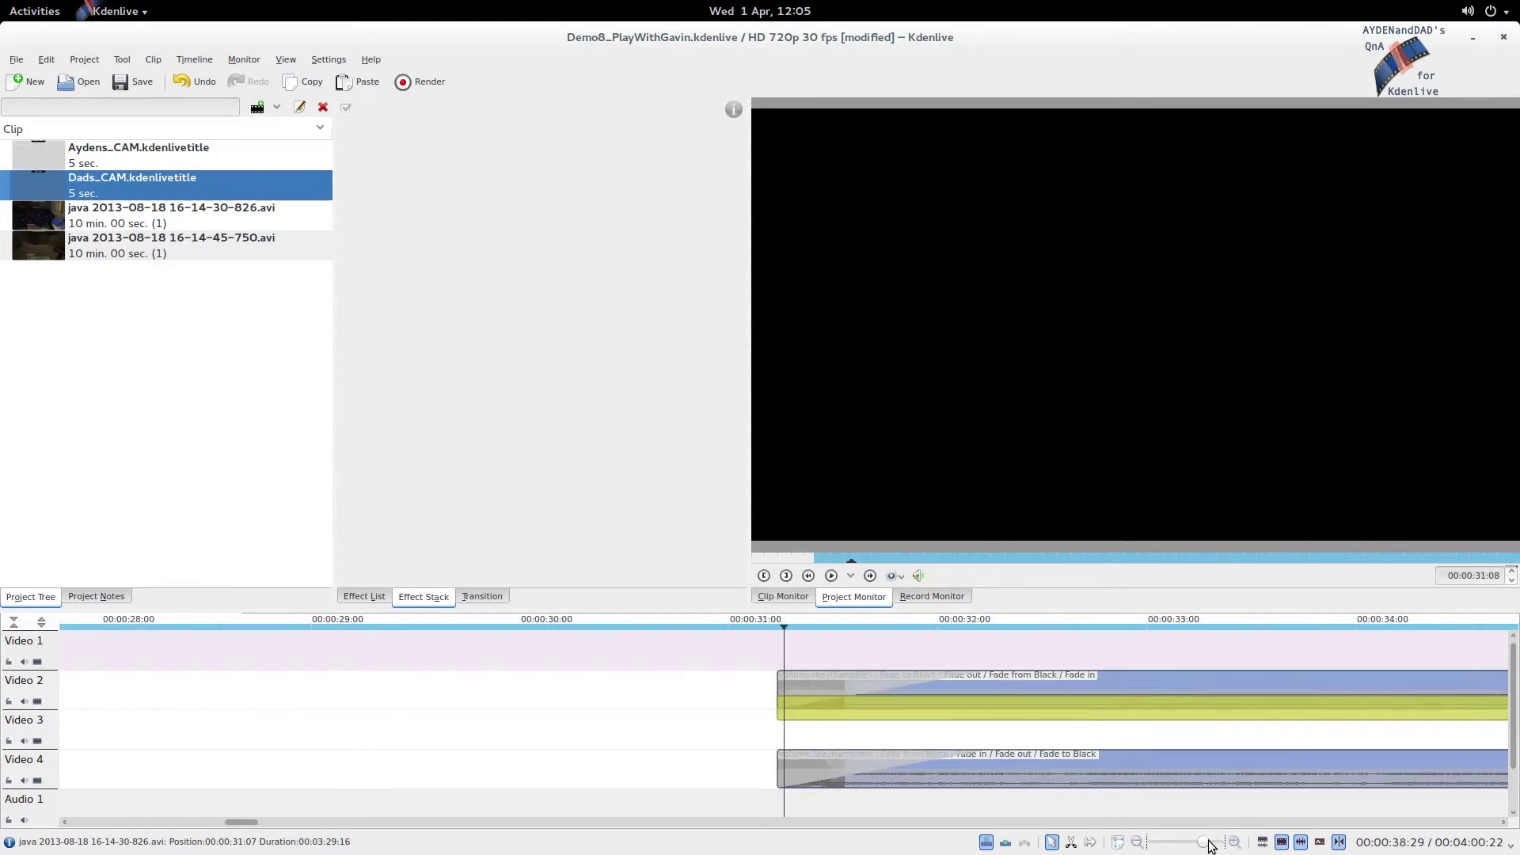
{"action": "left_click", "coordinate": [775, 659]}
{"action": "left_click", "coordinate": [777, 658]}
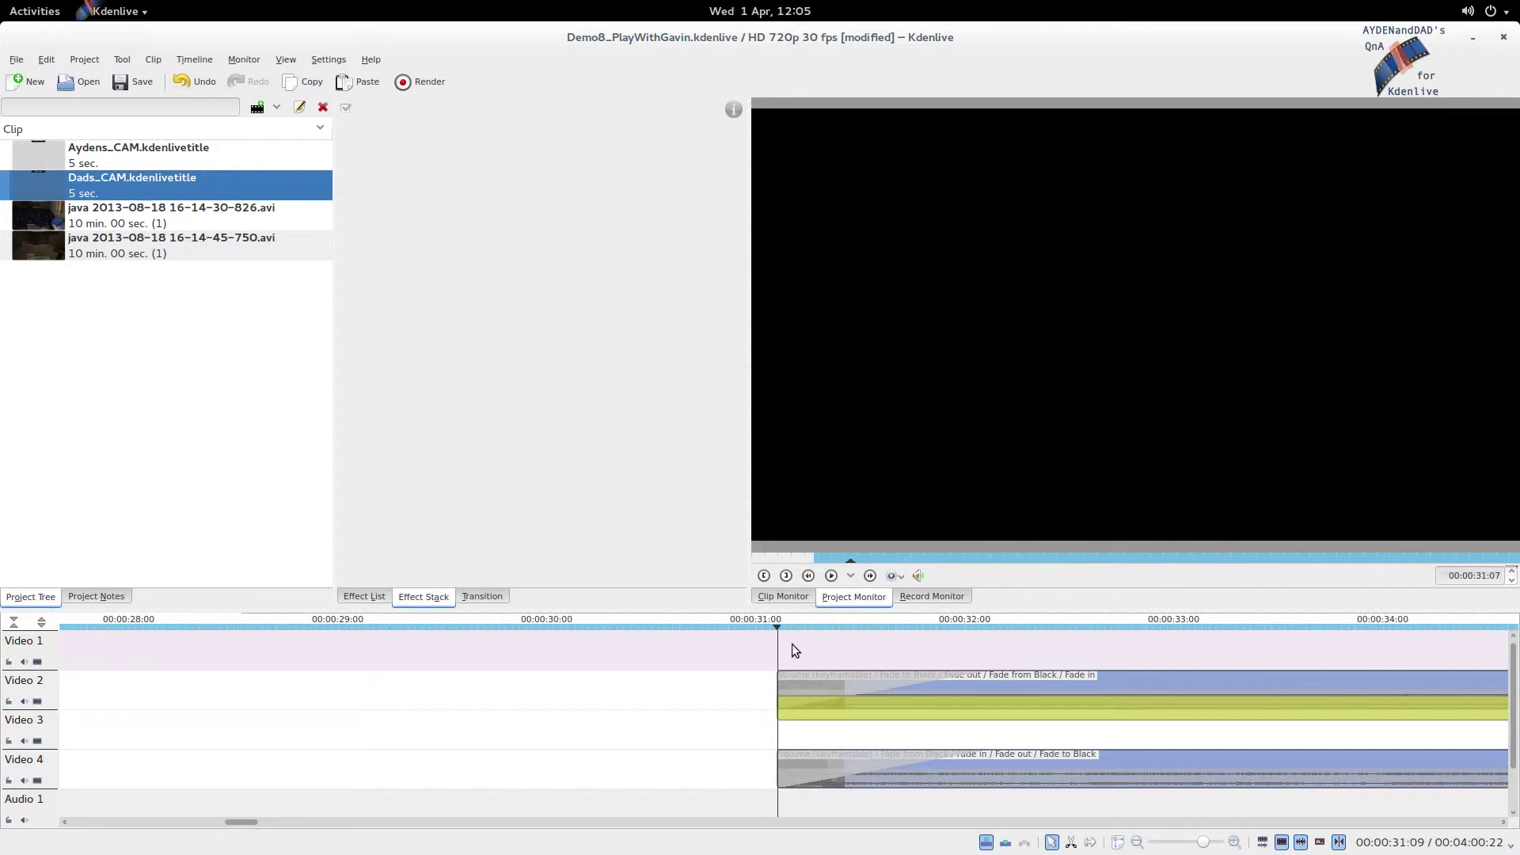
{"action": "key", "text": "i"}
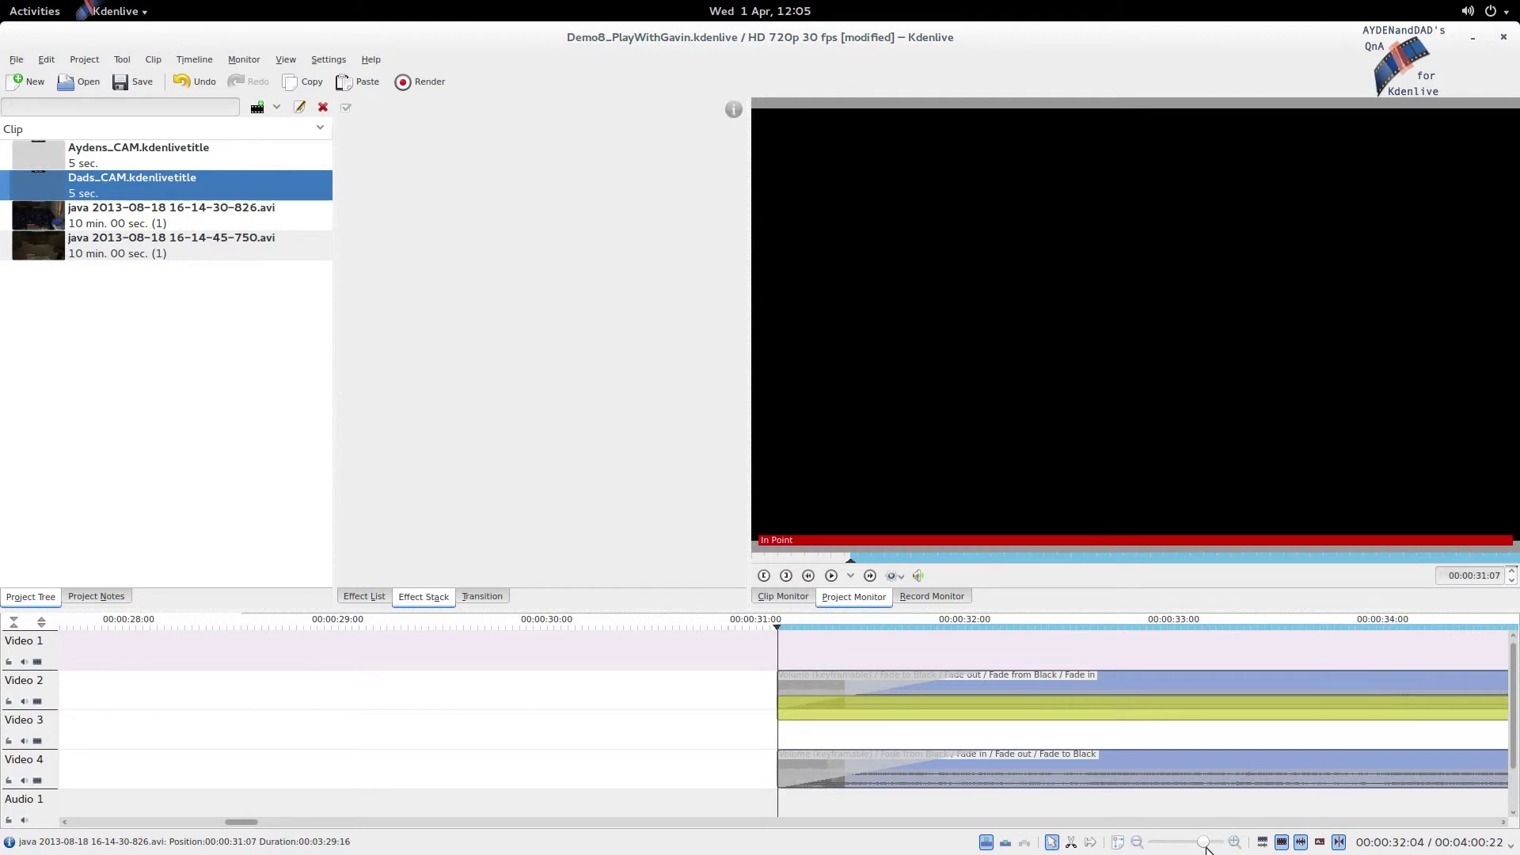
Set the zone out point at the end of the project.
{"action": "left_click", "coordinate": [1117, 843]}
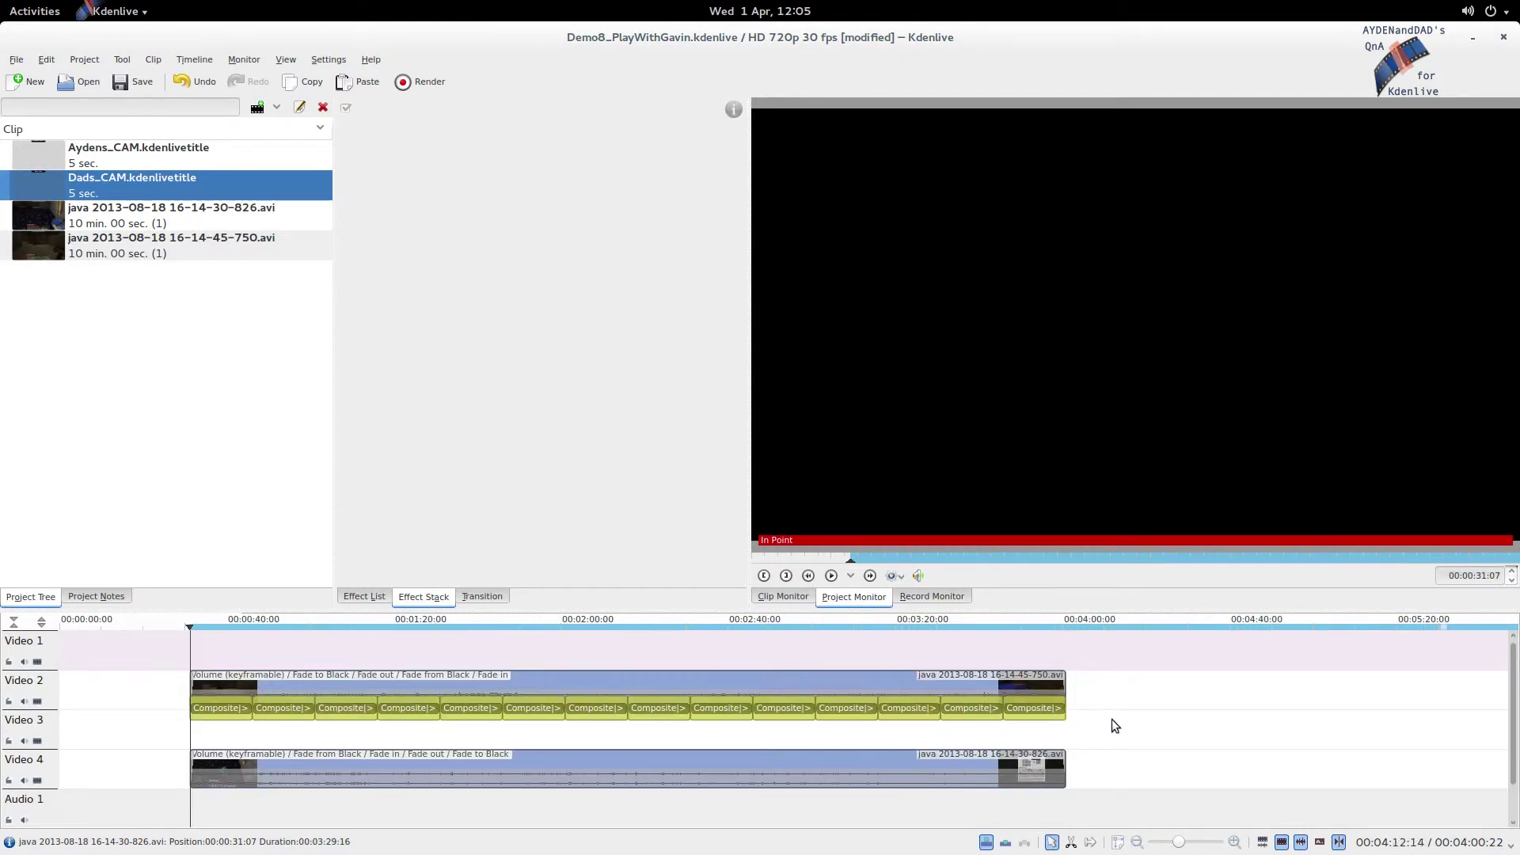
{"action": "key", "text": "End"}
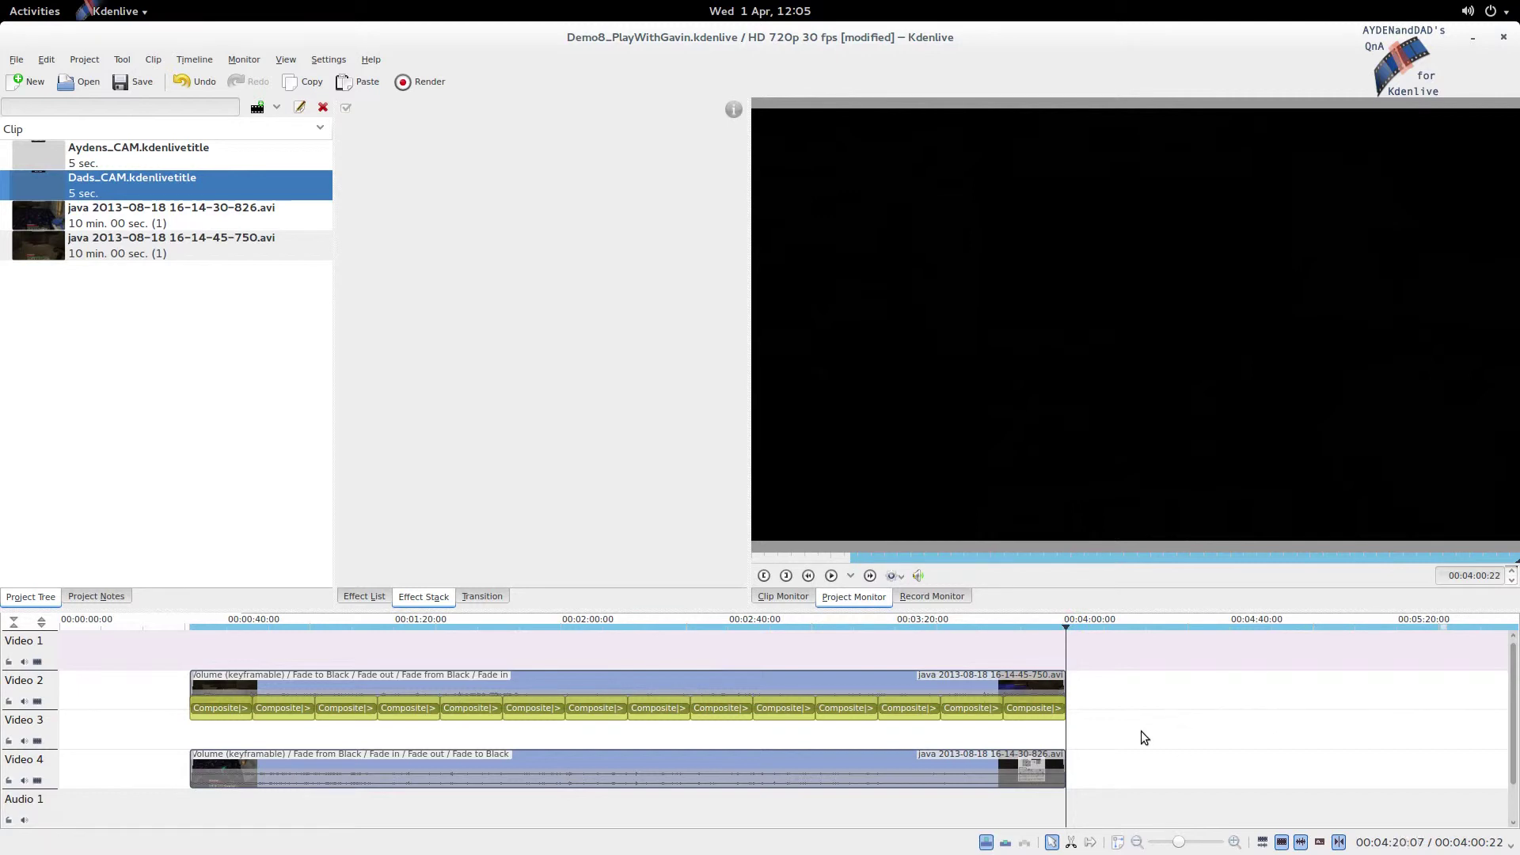
{"action": "left_click", "coordinate": [977, 735]}
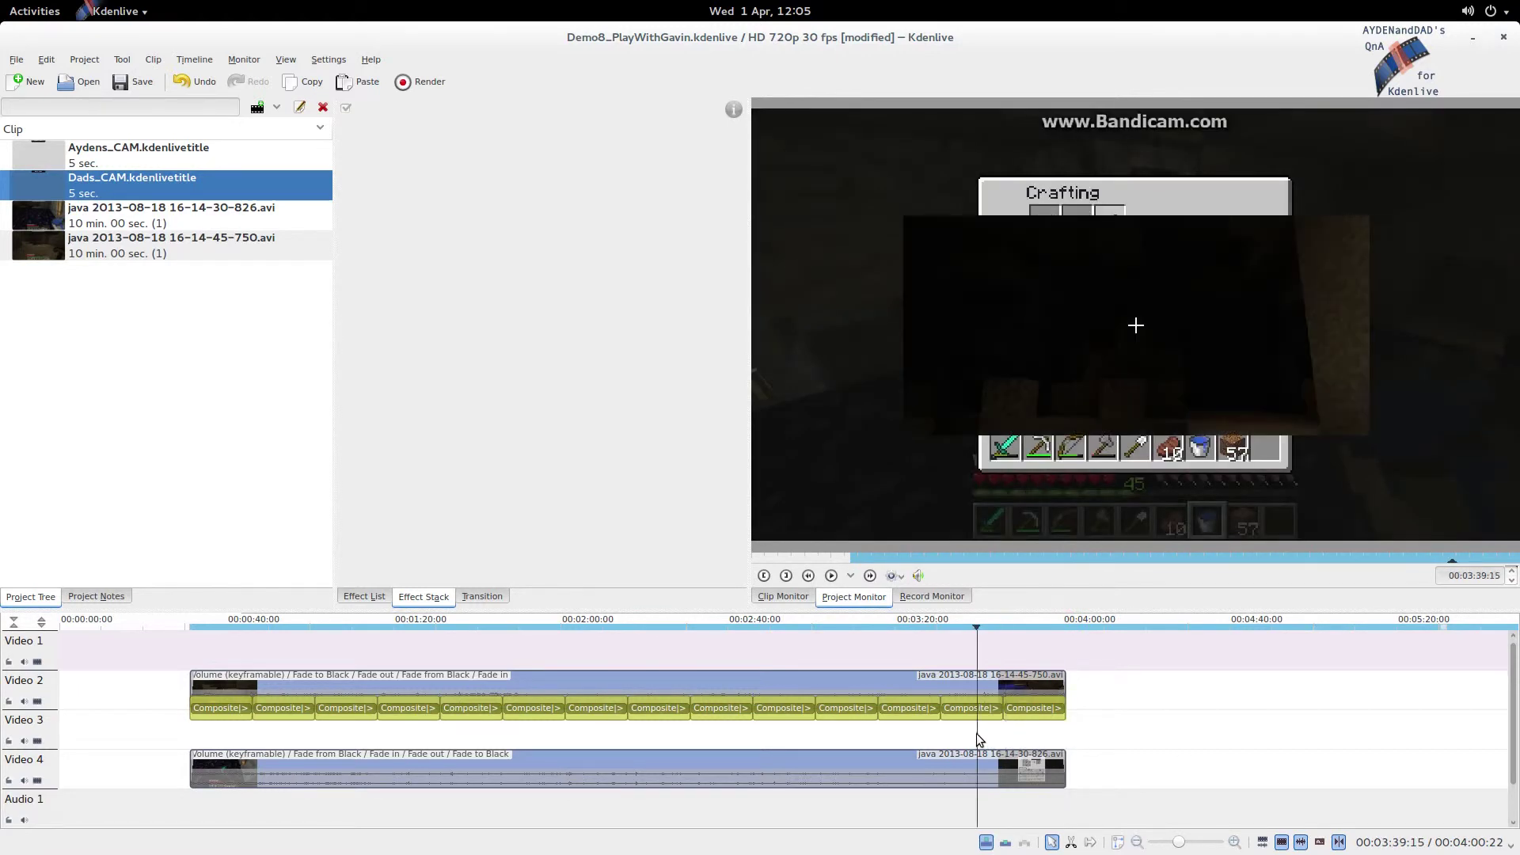
{"action": "left_click", "coordinate": [1033, 731]}
{"action": "key", "text": "End"}
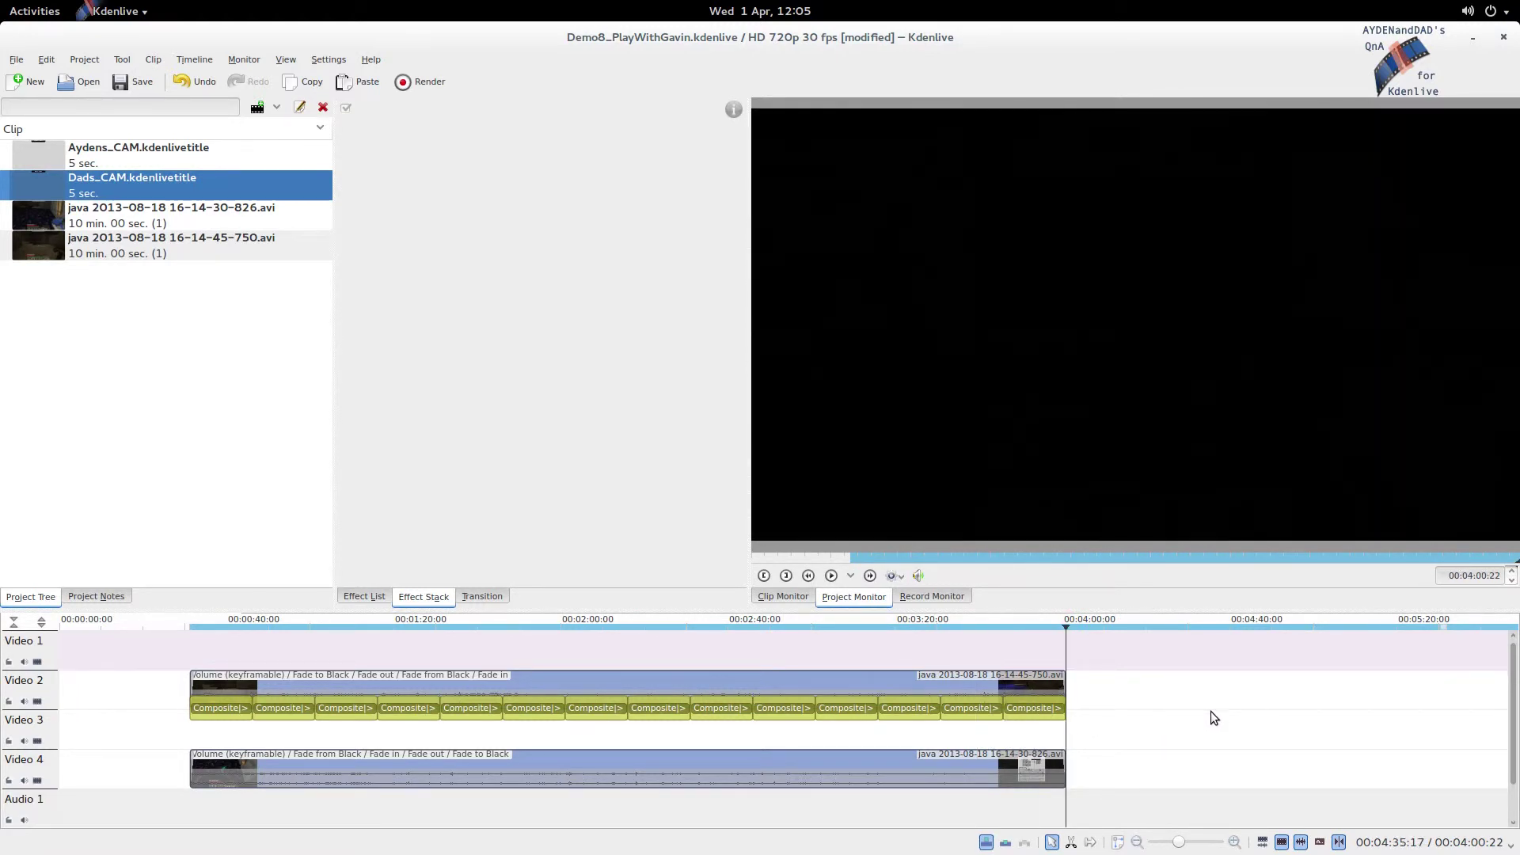
{"action": "key", "text": "o"}
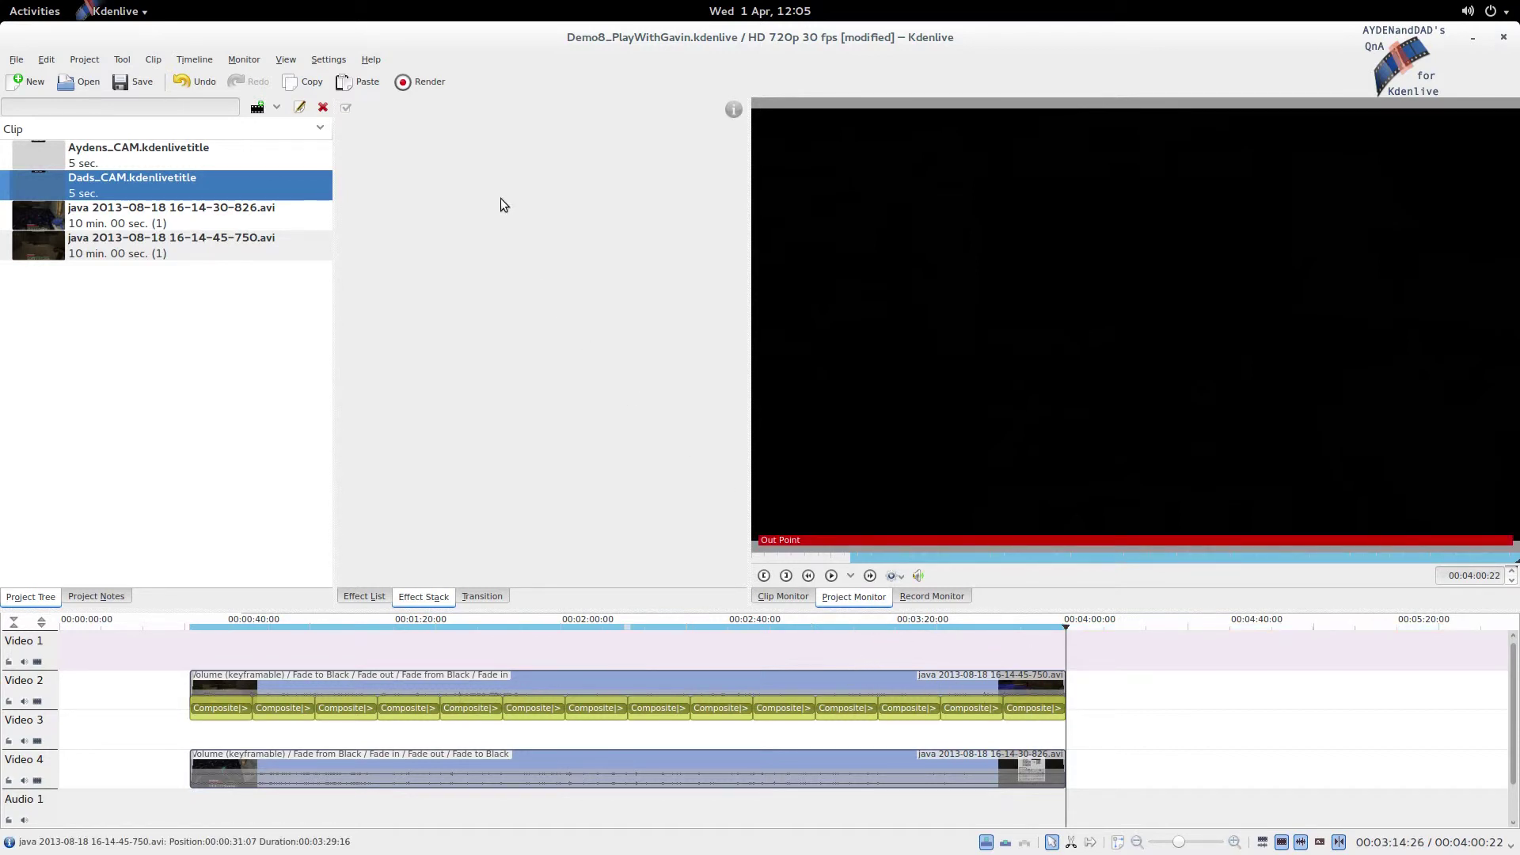
Render the selected zone with the H.264/AAC (CBR) profile to SplitScreenDemo.mp4.
{"action": "left_click", "coordinate": [430, 88]}
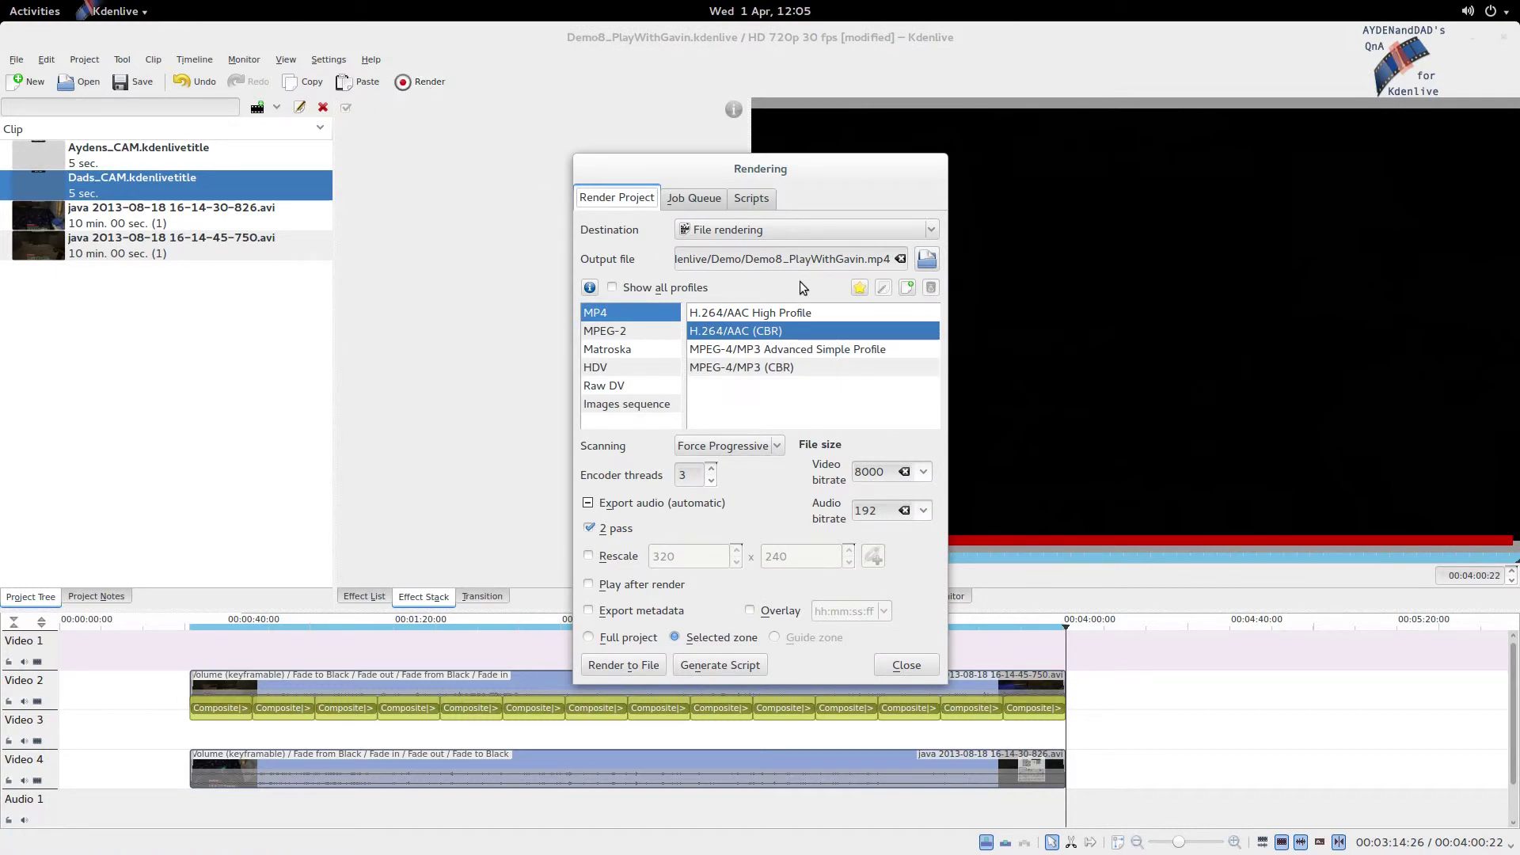
{"action": "left_click_drag", "start_coordinate": [745, 260], "coordinate": [865, 260]}
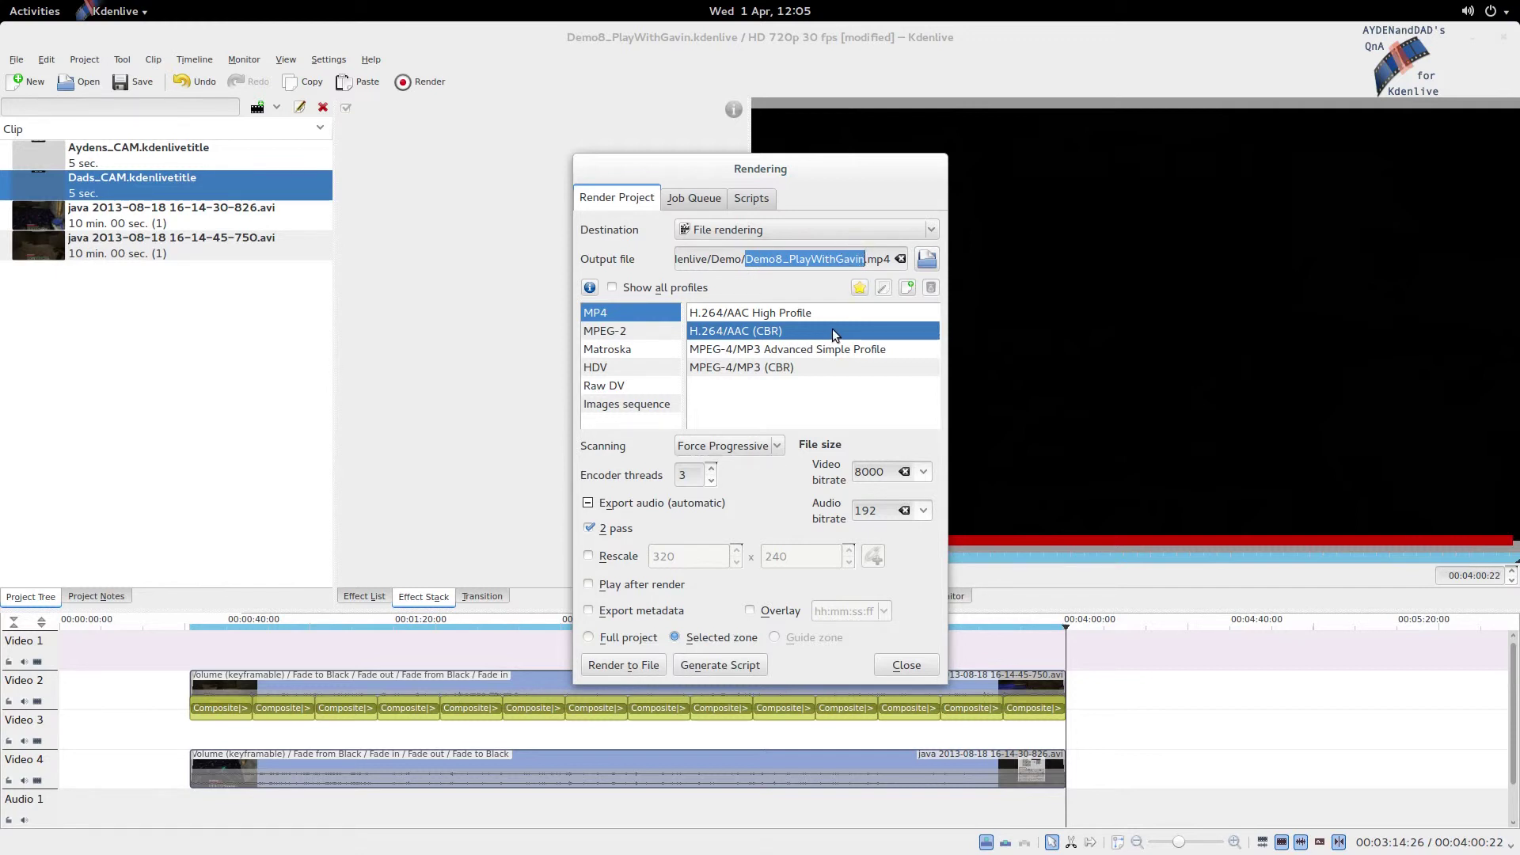
{"action": "type", "text": "SplitSc"}
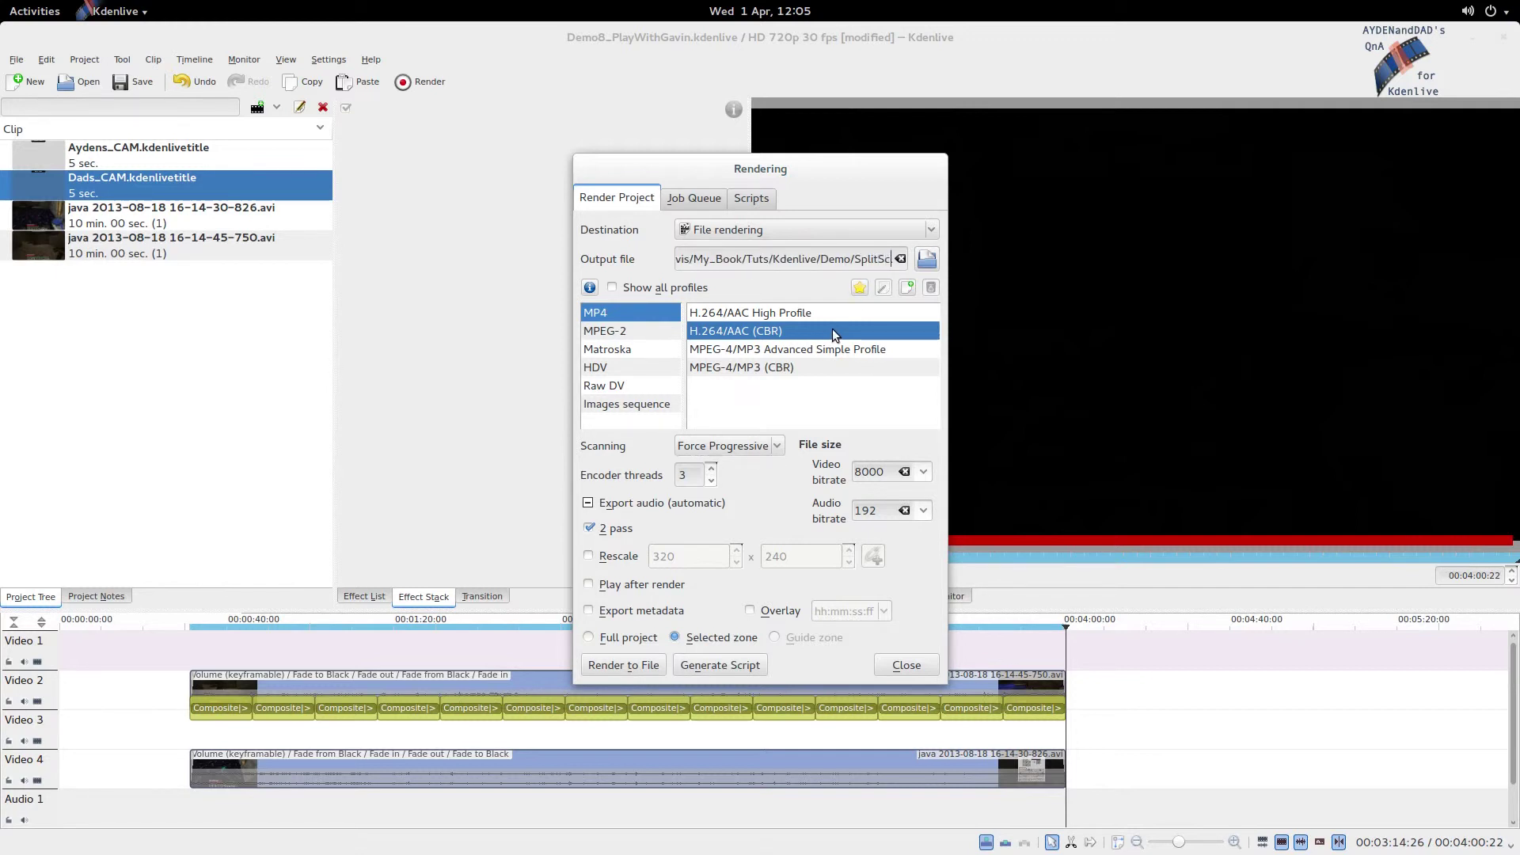
{"action": "type", "text": "reenD"}
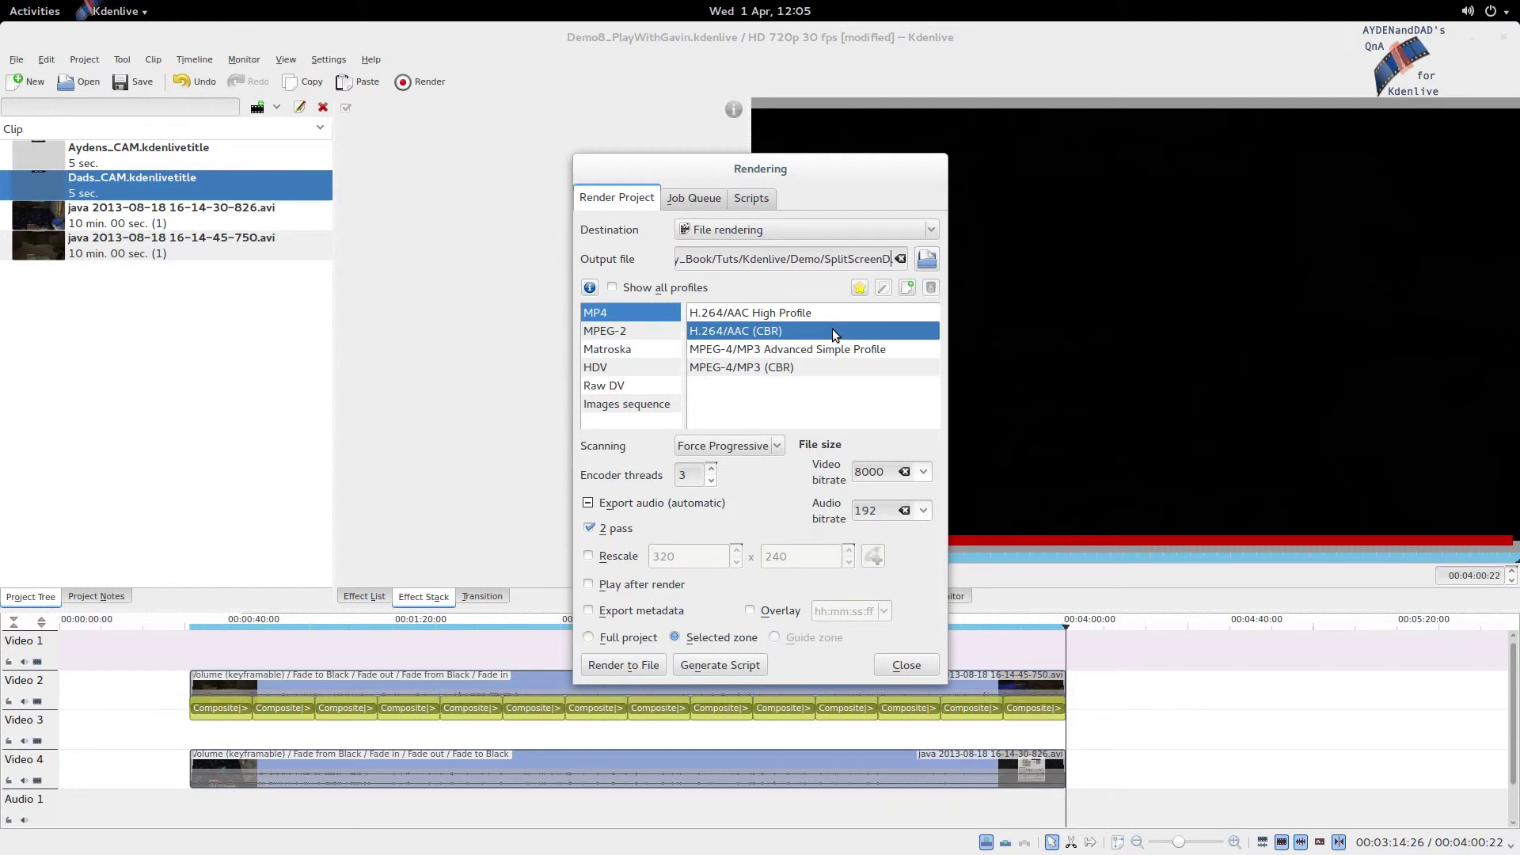
{"action": "type", "text": "emo"}
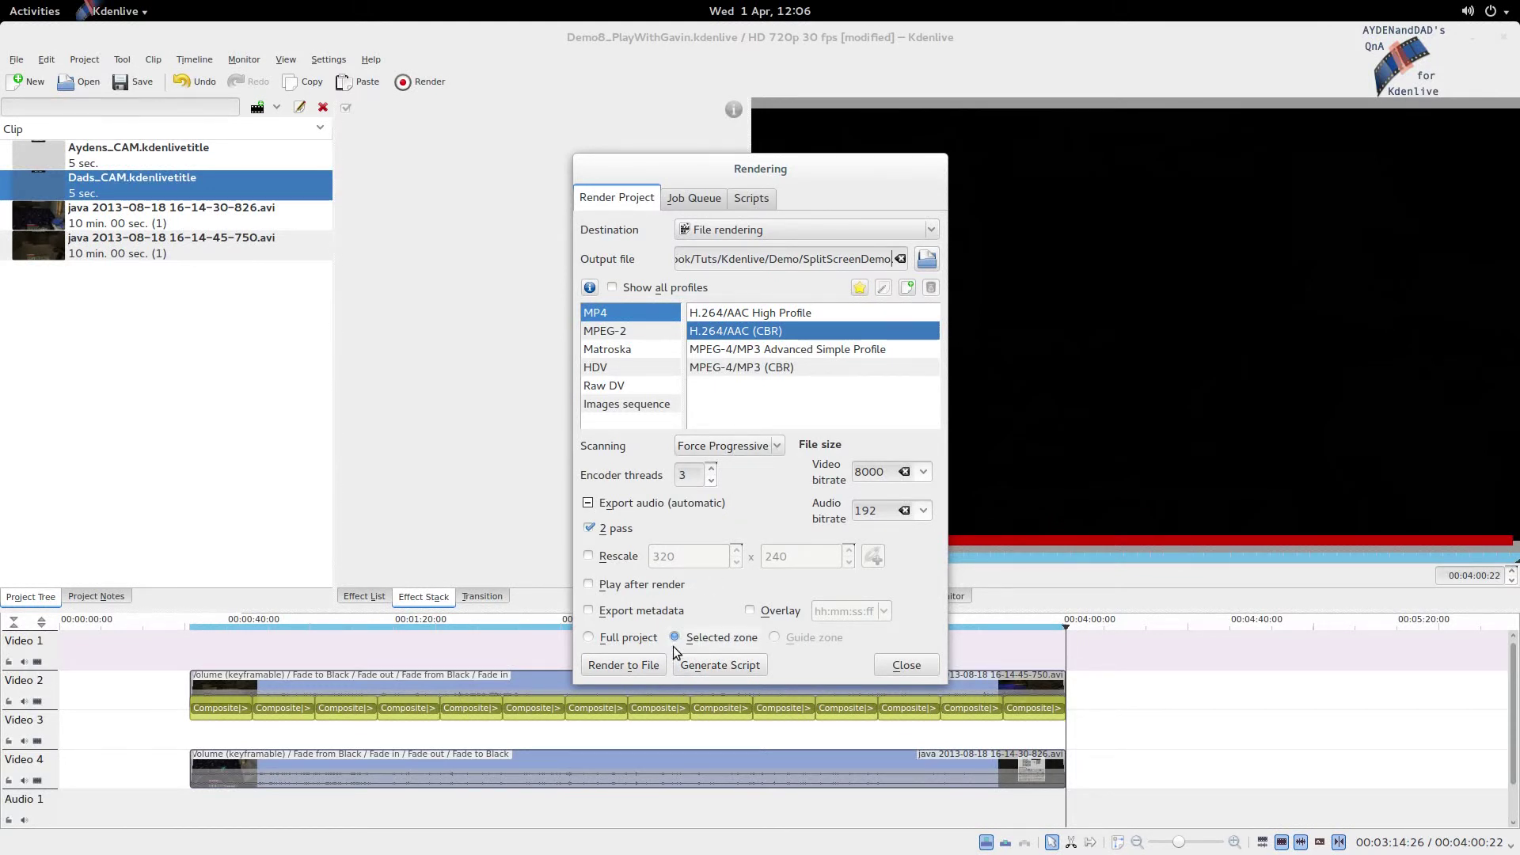
{"action": "left_click", "coordinate": [654, 667]}
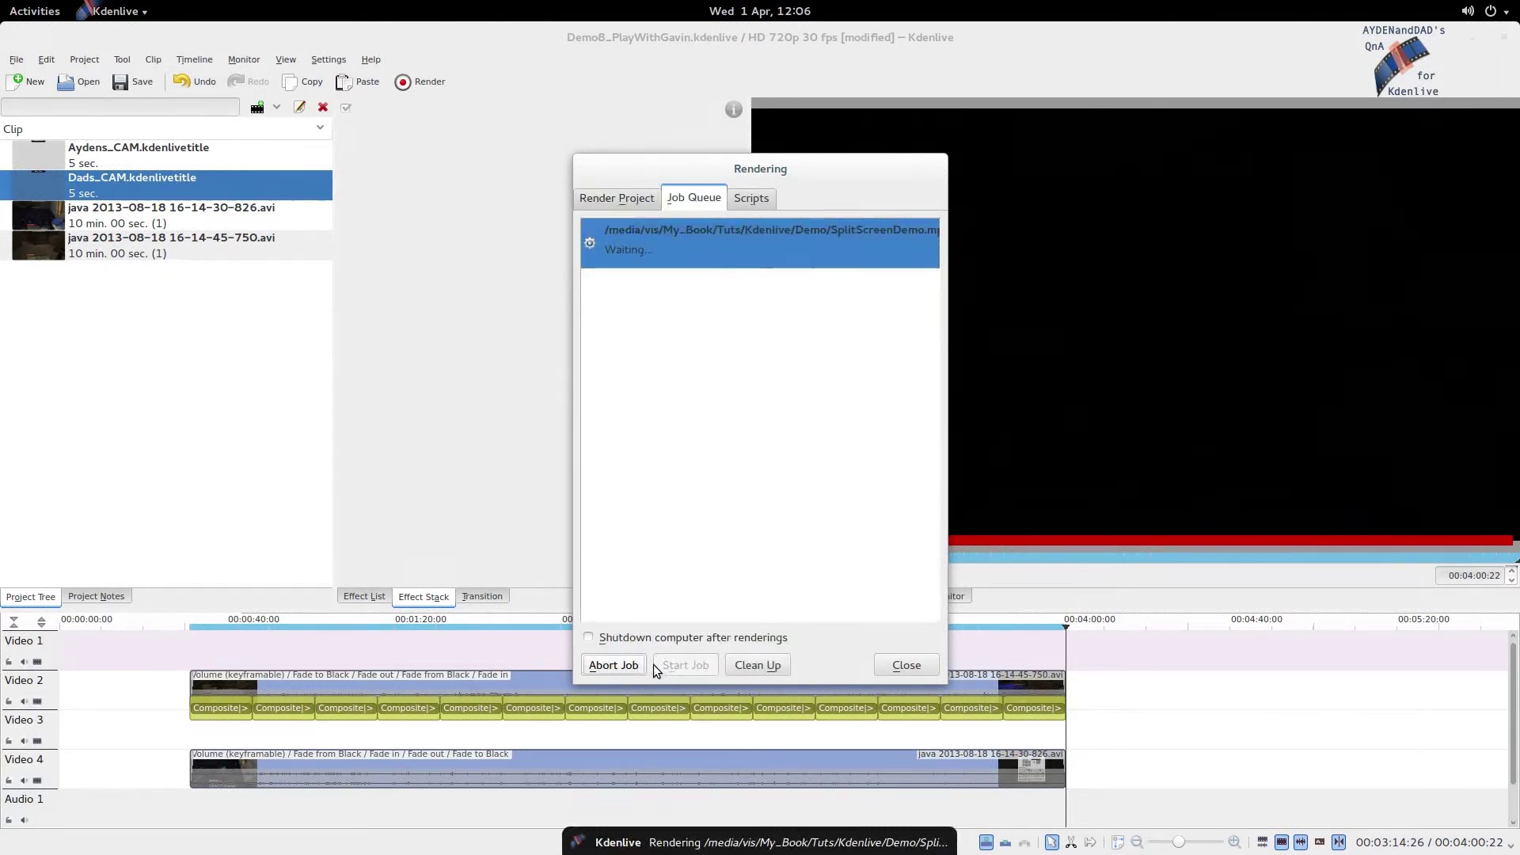